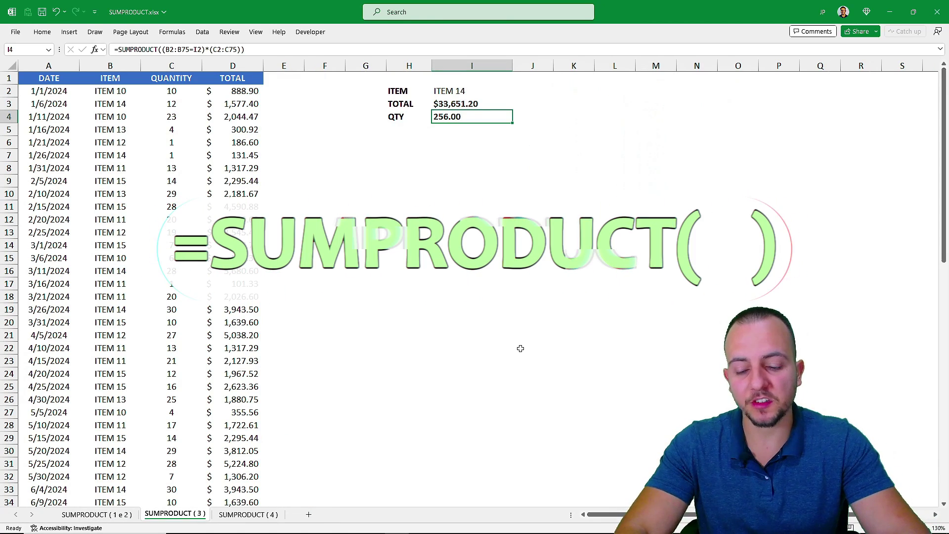
Step: Review the monthly totals from January to December under both methods on the SUMPRODUCT ( 1 e 2 ) sheet
{"action": "key", "text": "ctrl+Page_Down"}
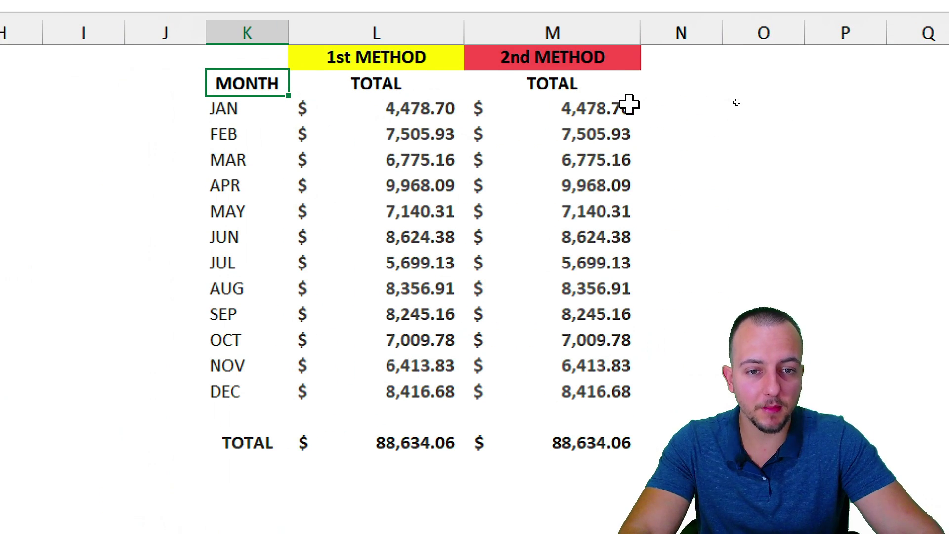
{"action": "double_click", "coordinate": [737, 104]}
{"action": "key", "text": "Escape"}
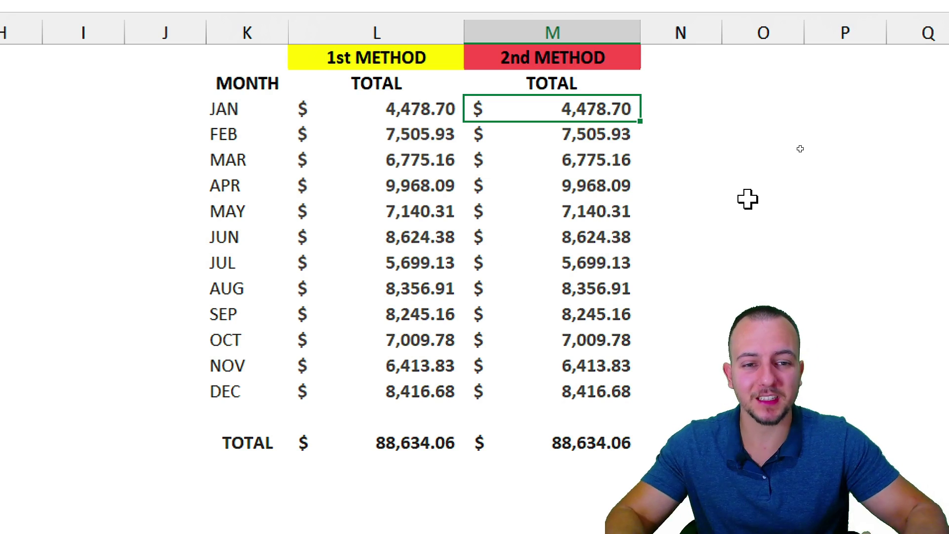
{"action": "left_click_drag", "start_coordinate": [556, 82], "coordinate": [549, 384]}
{"action": "left_click_drag", "start_coordinate": [247, 109], "coordinate": [222, 388]}
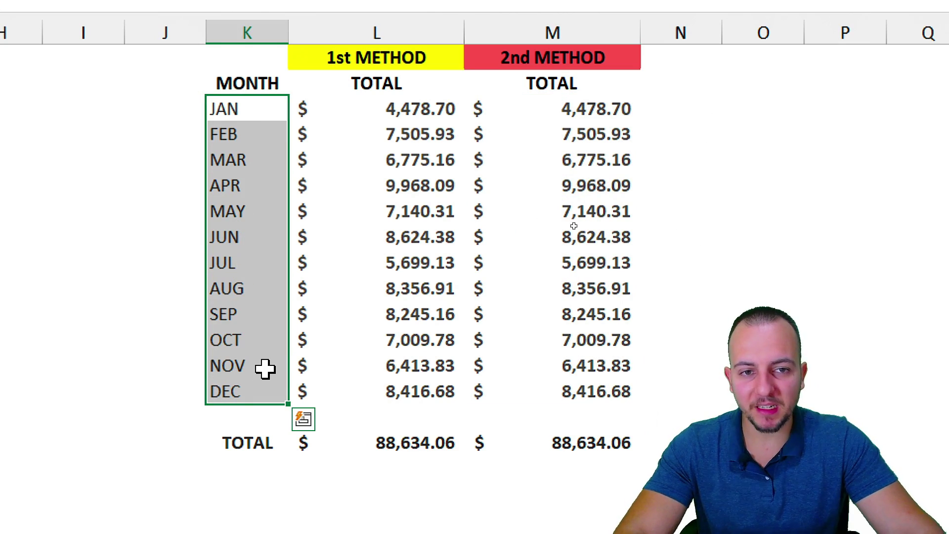
{"action": "left_click", "coordinate": [622, 117]}
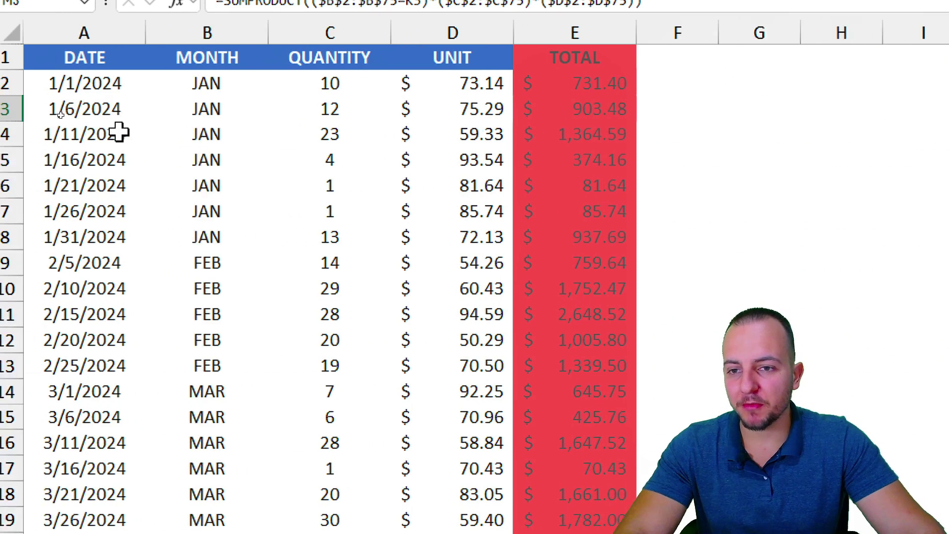
Step: Examine the Month, Total, Quantity and Unit columns and the second method's January formula in M3
{"action": "left_click", "coordinate": [218, 32]}
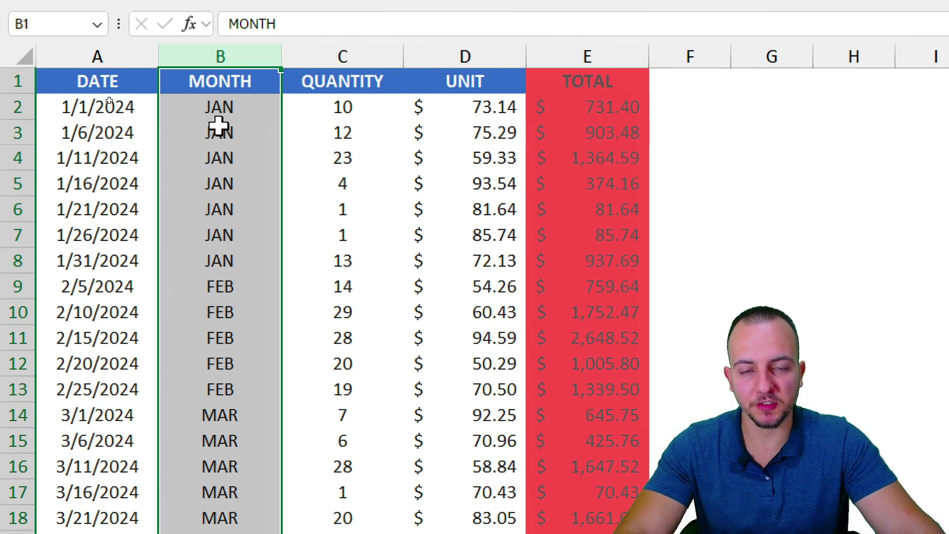
{"action": "left_click", "coordinate": [620, 55]}
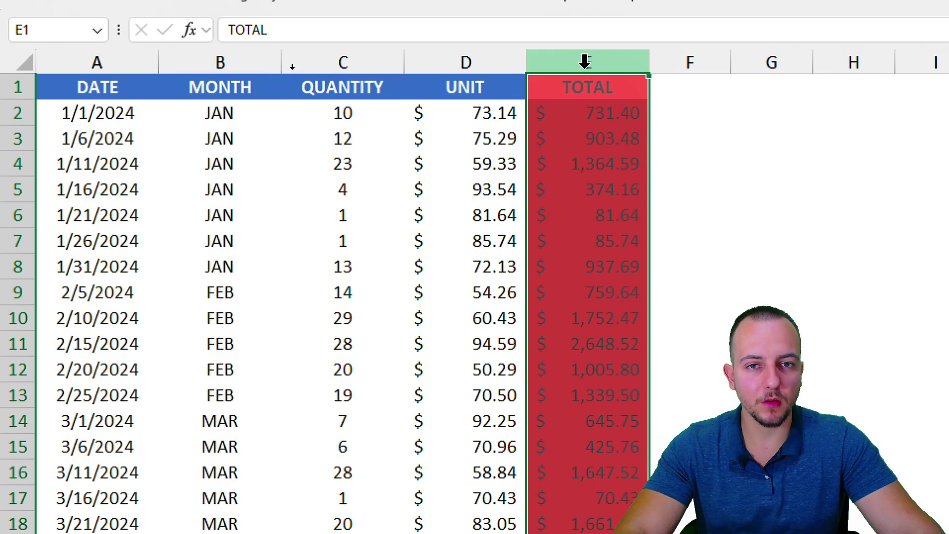
{"action": "left_click", "coordinate": [384, 60]}
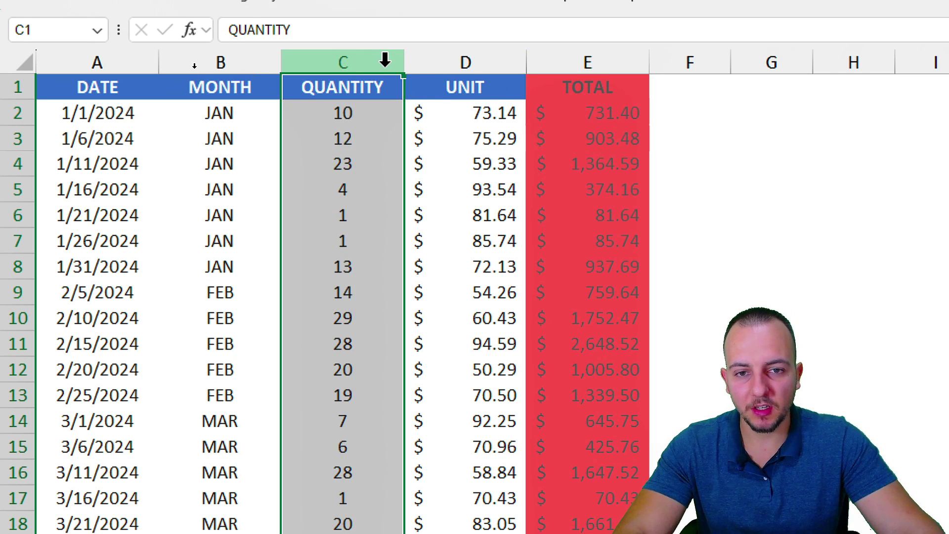
{"action": "left_click", "coordinate": [444, 60]}
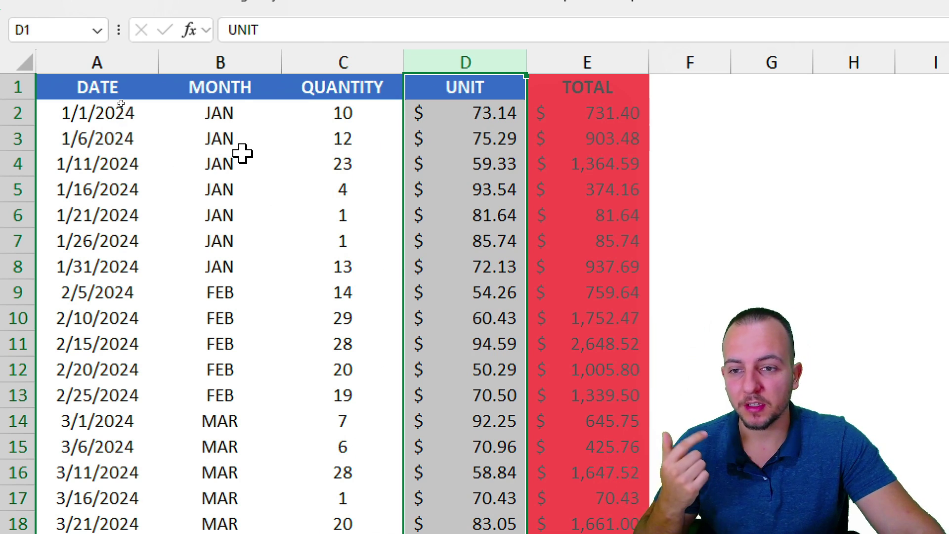
{"action": "left_click_drag", "start_coordinate": [239, 113], "coordinate": [249, 270]}
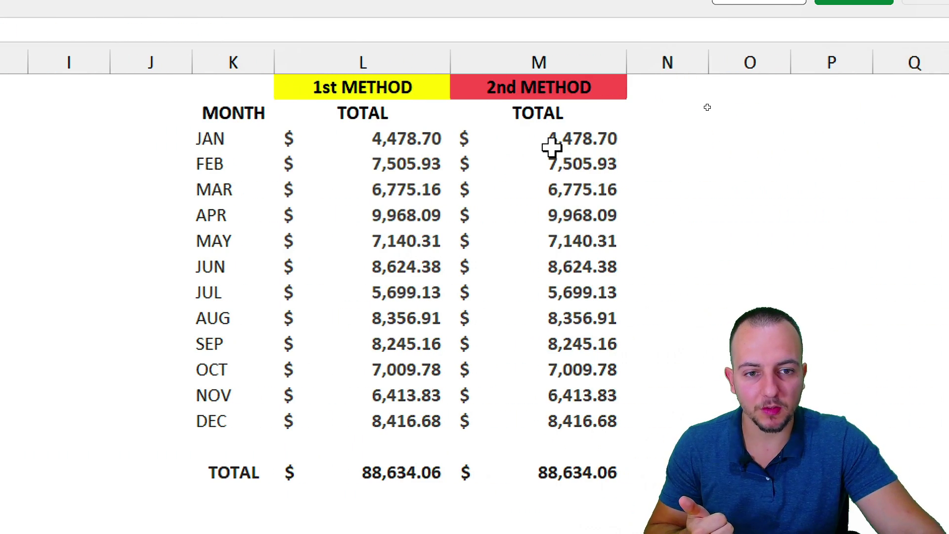
{"action": "double_click", "coordinate": [547, 141]}
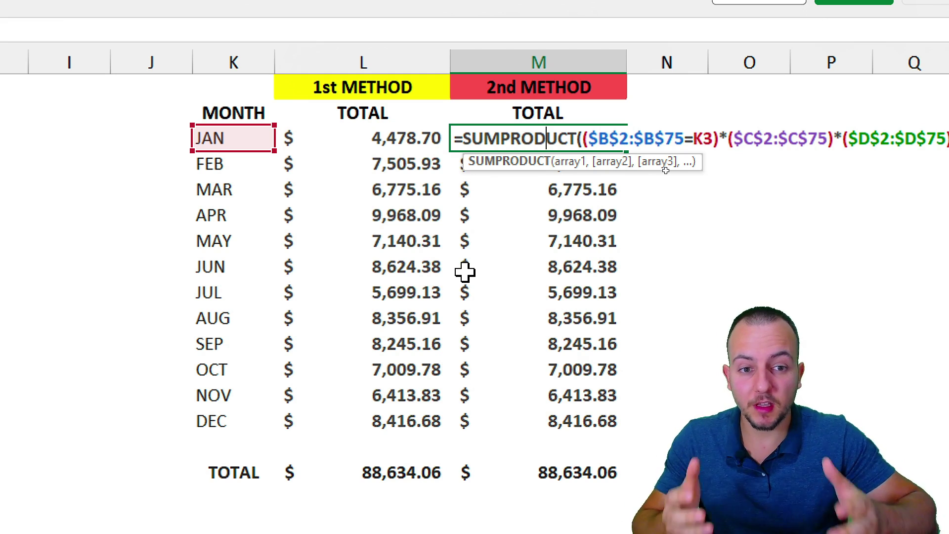
{"action": "key", "text": "Escape"}
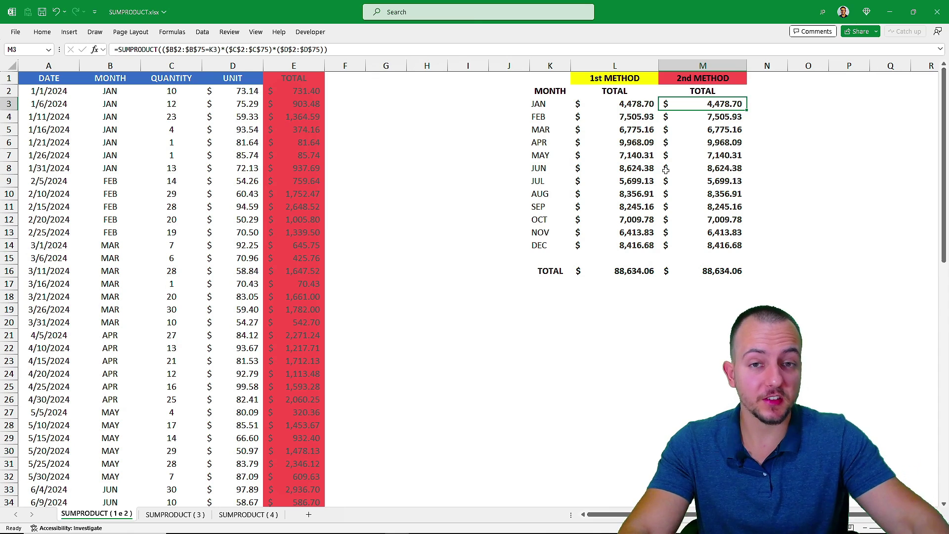
Step: Switch to the SUMPRODUCT ( 4 ) sheet
{"action": "left_click", "coordinate": [185, 515]}
{"action": "key", "text": "ctrl+Page_Down"}
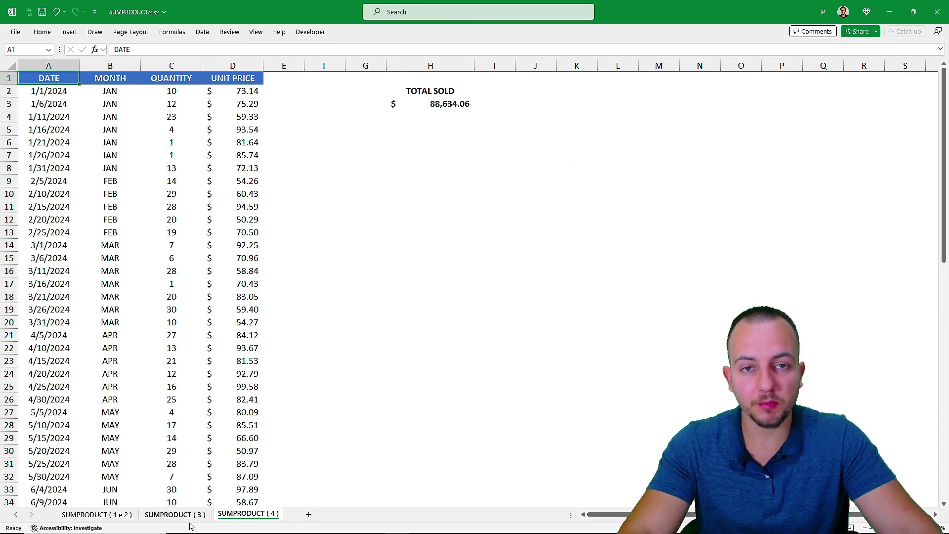
{"action": "key", "text": "ctrl+Page_Up"}
{"action": "key", "text": "ctrl+Page_Up"}
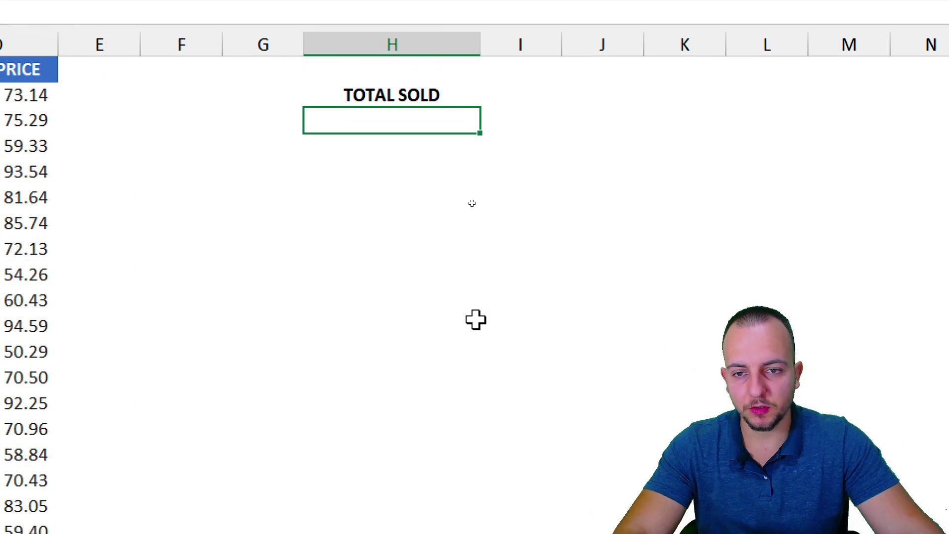
{"action": "type", "text": "=sump"}
{"action": "key", "text": "Tab"}
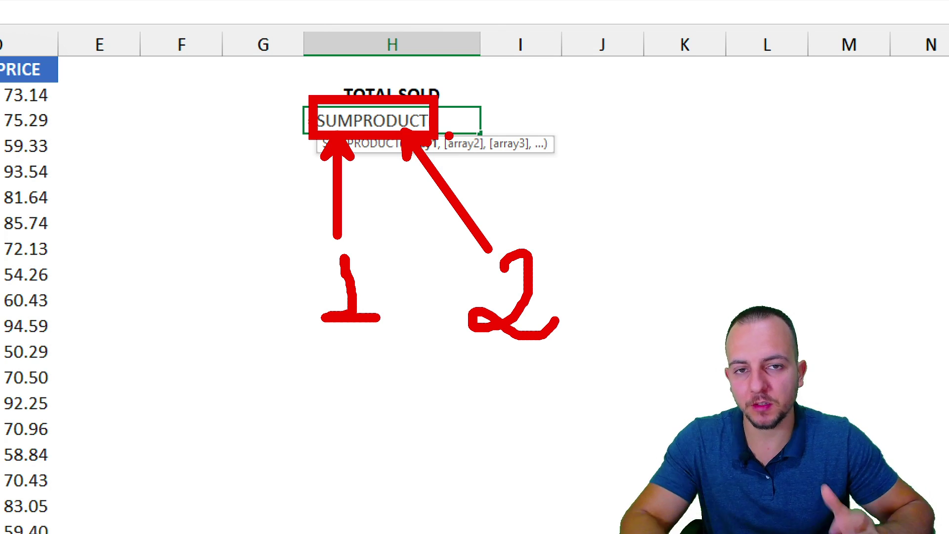
{"action": "key", "text": "Escape"}
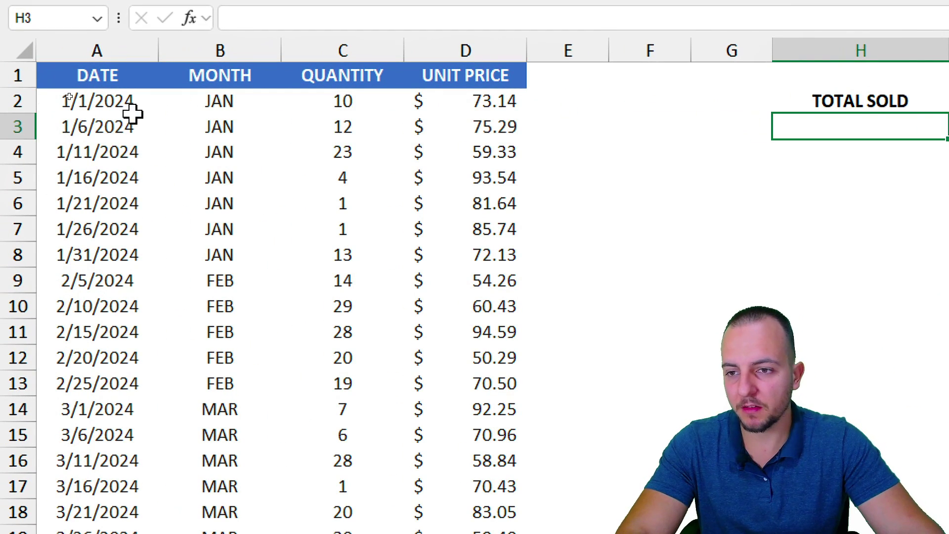
Step: Examine the Date, Month, Quantity and Unit Price columns, the first row's quantity and price, and the empty column E beside them
{"action": "left_click", "coordinate": [118, 74]}
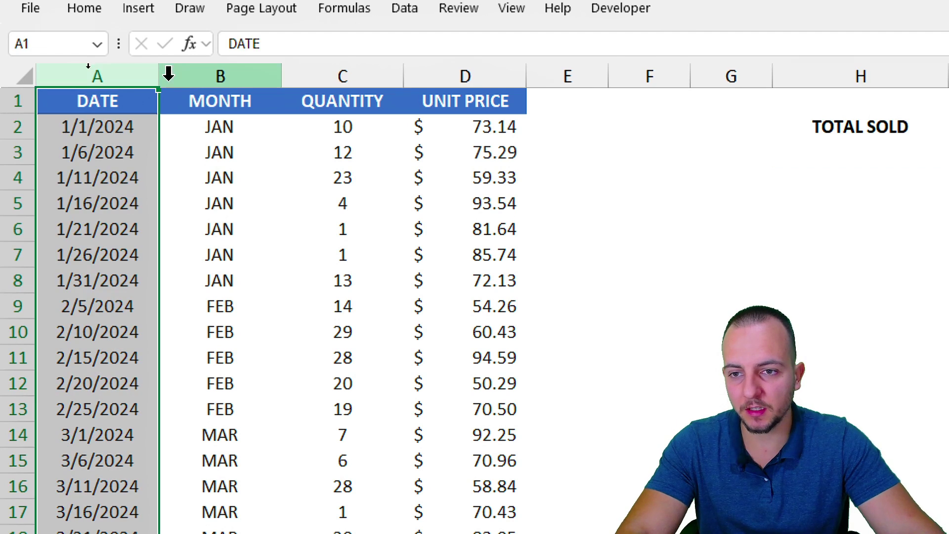
{"action": "left_click", "coordinate": [195, 76]}
{"action": "left_click", "coordinate": [354, 69]}
{"action": "left_click", "coordinate": [446, 67]}
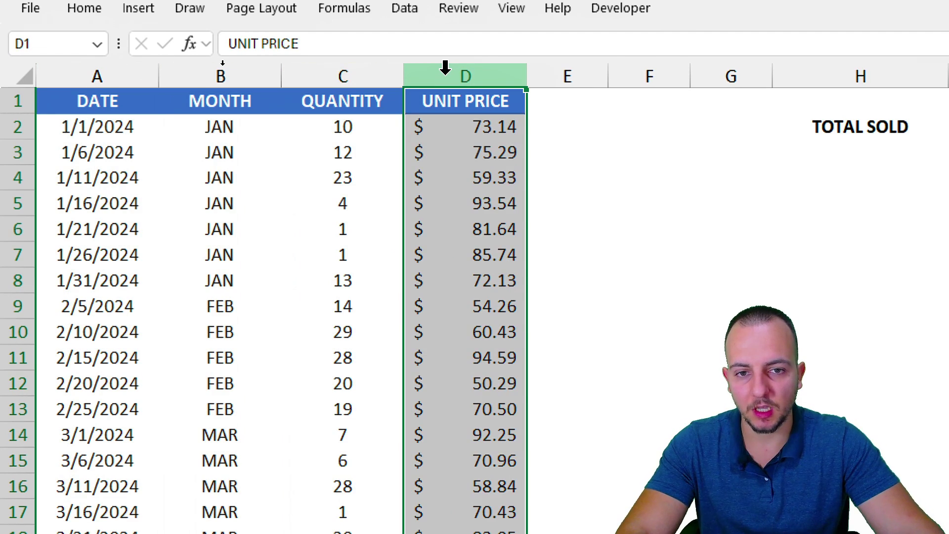
{"action": "key", "text": "ctrl+Home"}
{"action": "left_click", "coordinate": [466, 76]}
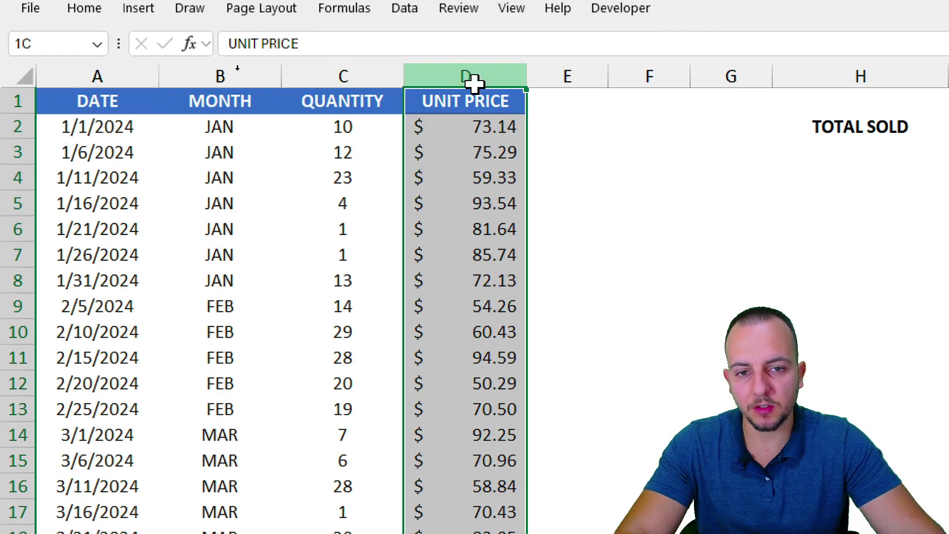
{"action": "left_click", "coordinate": [590, 71]}
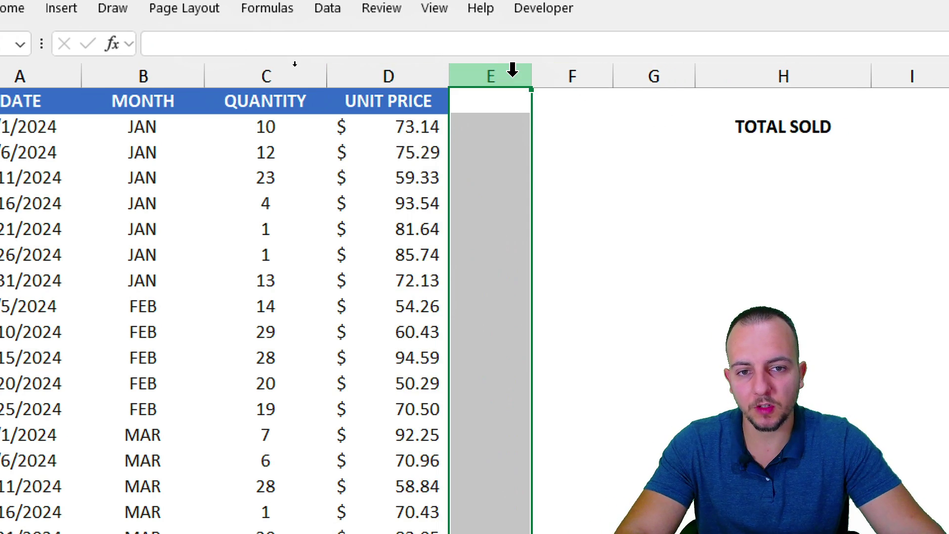
{"action": "left_click", "coordinate": [489, 96]}
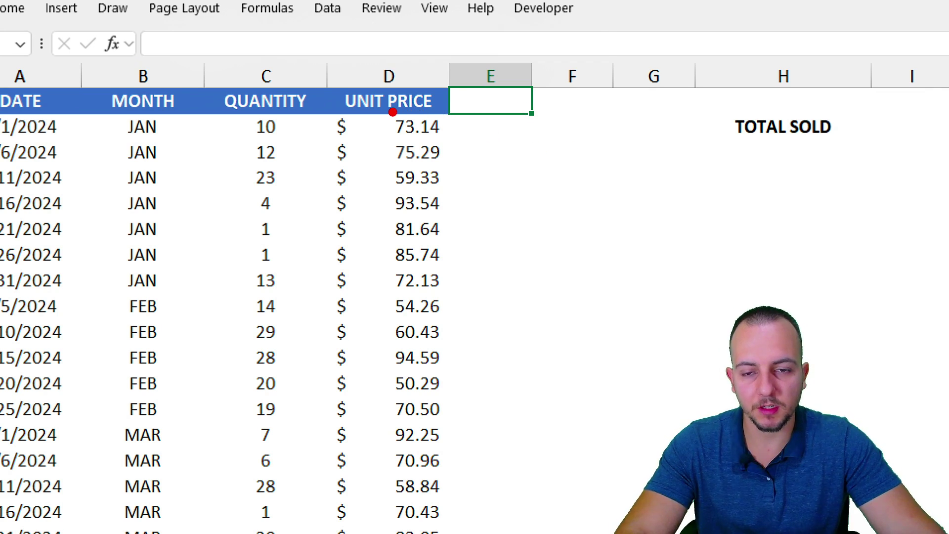
{"action": "left_click_drag", "start_coordinate": [381, 108], "coordinate": [389, 143]}
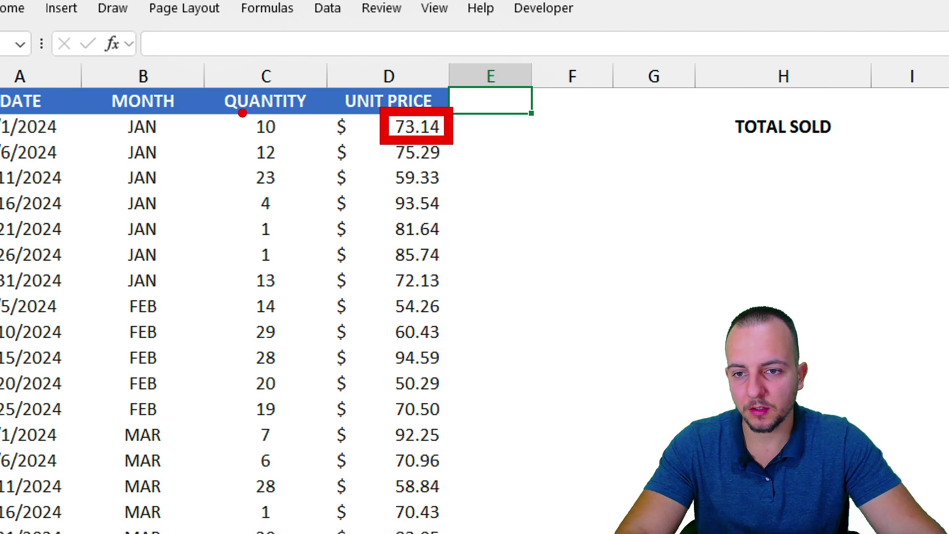
{"action": "mouse_move", "coordinate": [238, 108]}
{"action": "left_mouse_down"}
{"action": "mouse_move", "coordinate": [290, 144]}
{"action": "mouse_move", "coordinate": [335, 138]}
{"action": "left_mouse_up"}
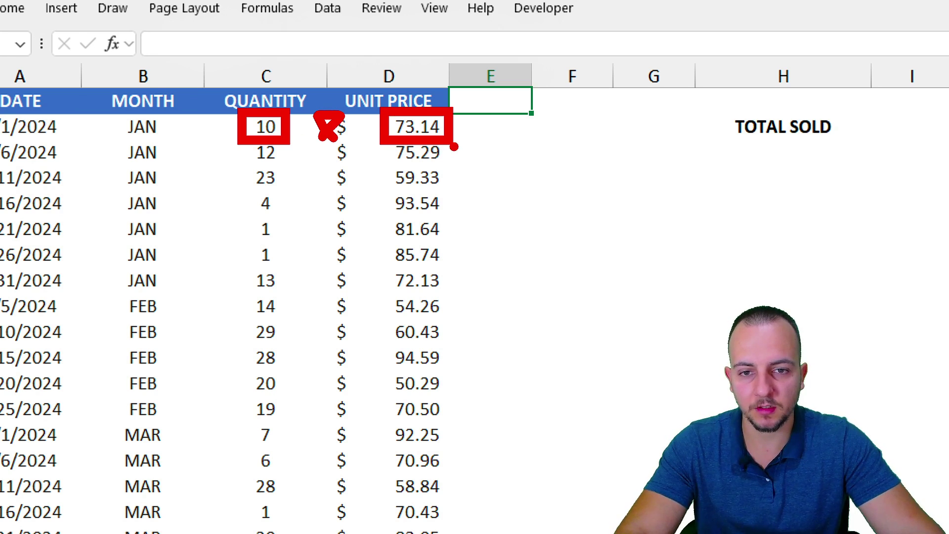
{"action": "key", "text": "Escape"}
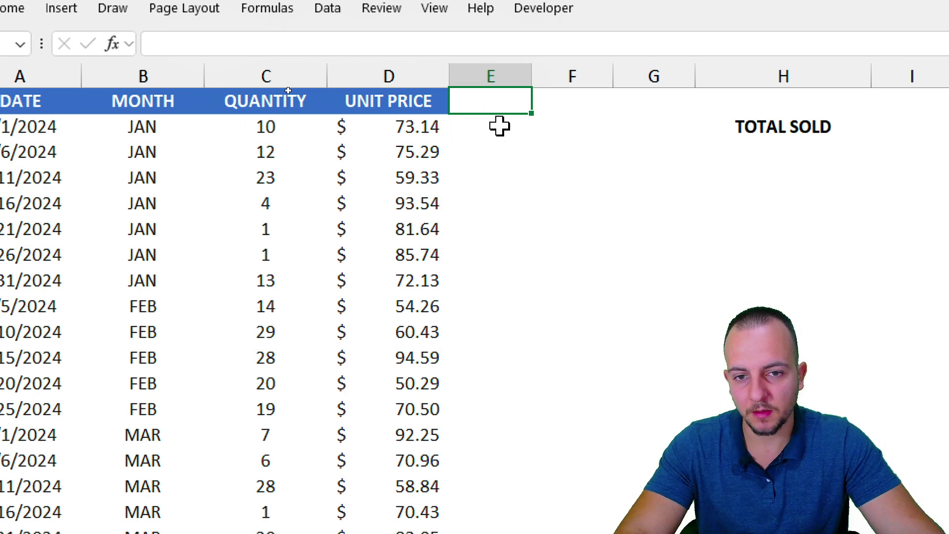
{"action": "left_click", "coordinate": [489, 70]}
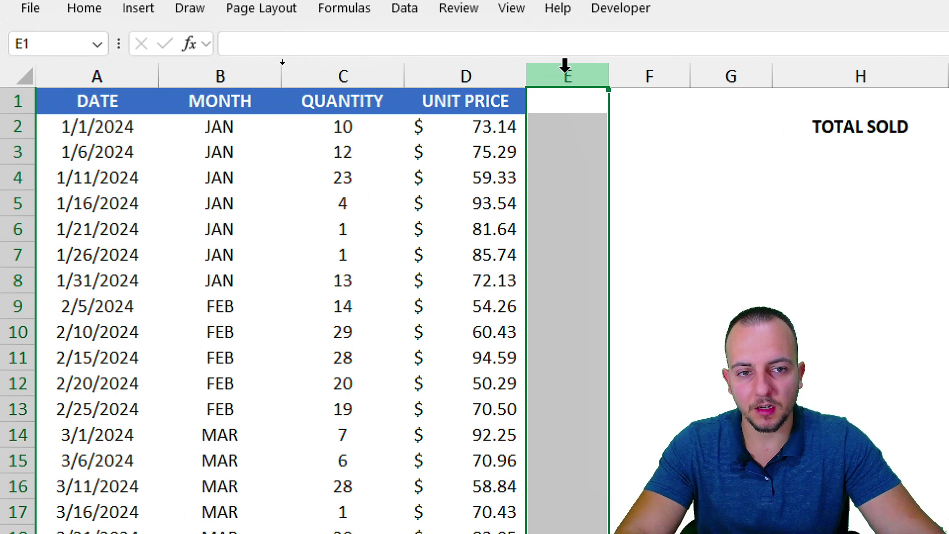
{"action": "left_click", "coordinate": [570, 122]}
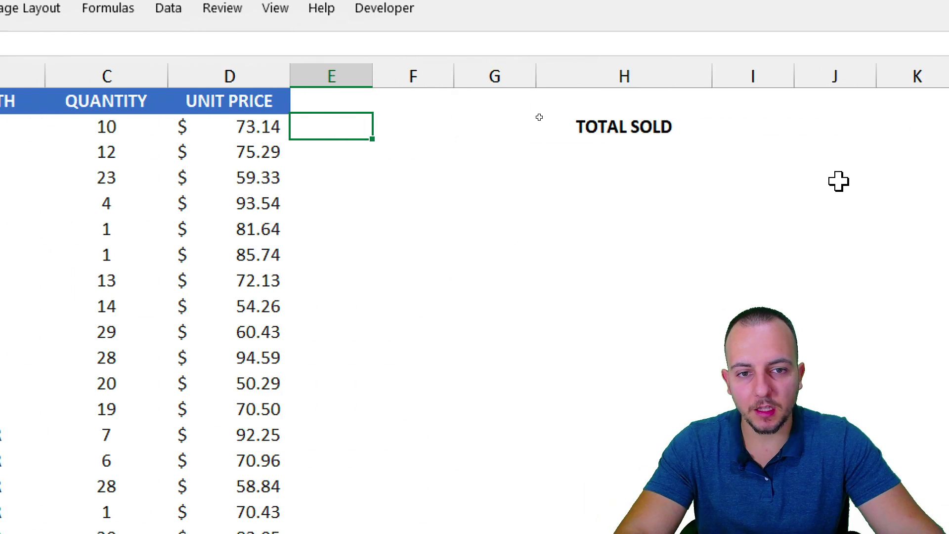
Step: Start a SUMPRODUCT formula in H3 under Total Sold, with the Quantity range C2:C75 as the first array
{"action": "left_click", "coordinate": [613, 160]}
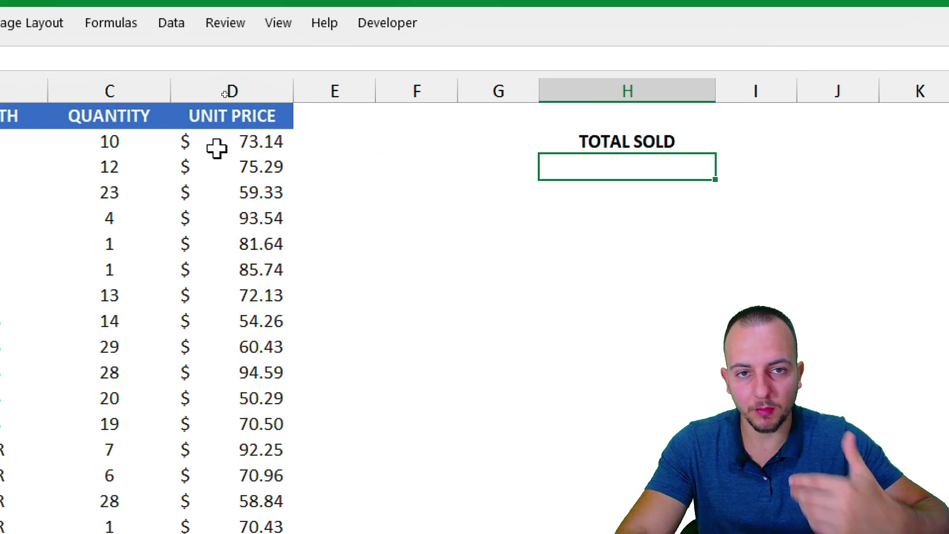
{"action": "type", "text": "=sumpro"}
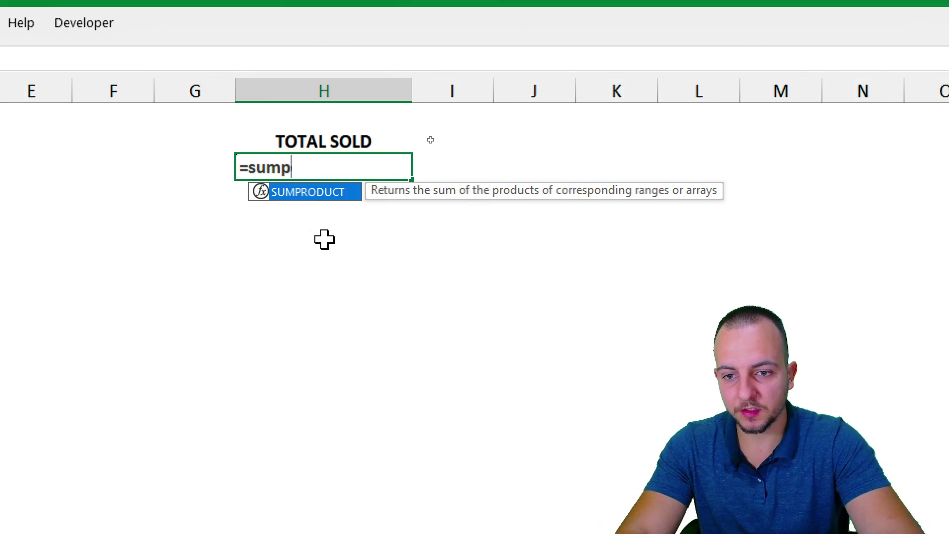
{"action": "double_click", "coordinate": [296, 190]}
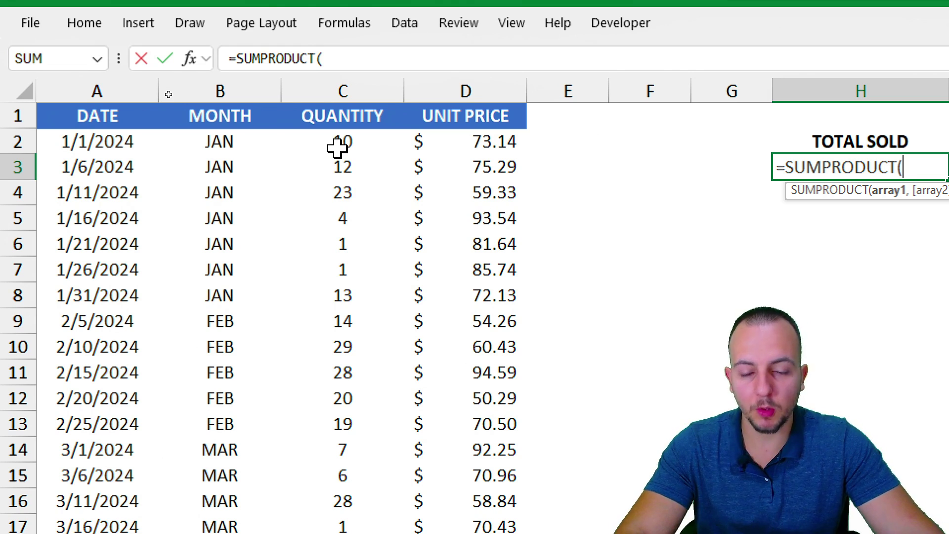
{"action": "left_click_drag", "start_coordinate": [337, 149], "coordinate": [376, 271]}
{"action": "left_click_drag", "start_coordinate": [472, 142], "coordinate": [473, 275]}
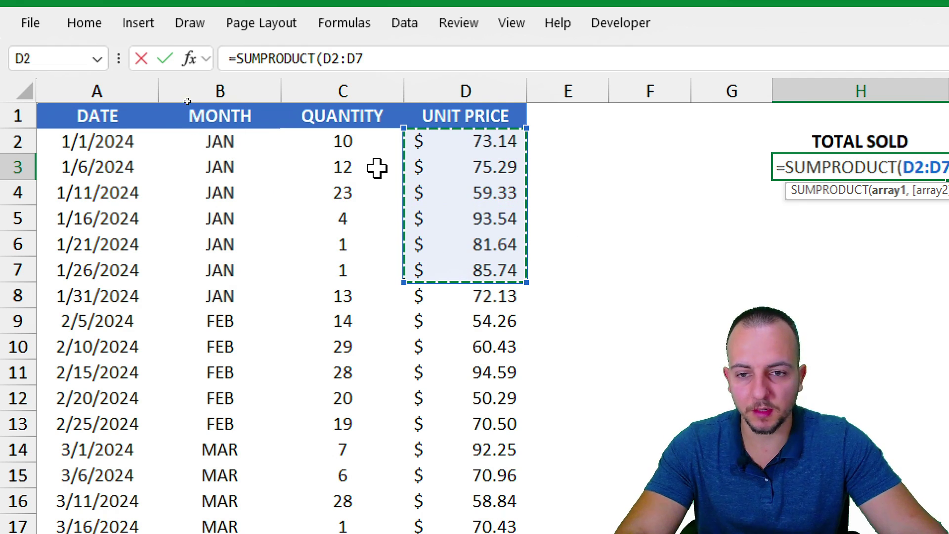
{"action": "left_click_drag", "start_coordinate": [367, 142], "coordinate": [333, 375]}
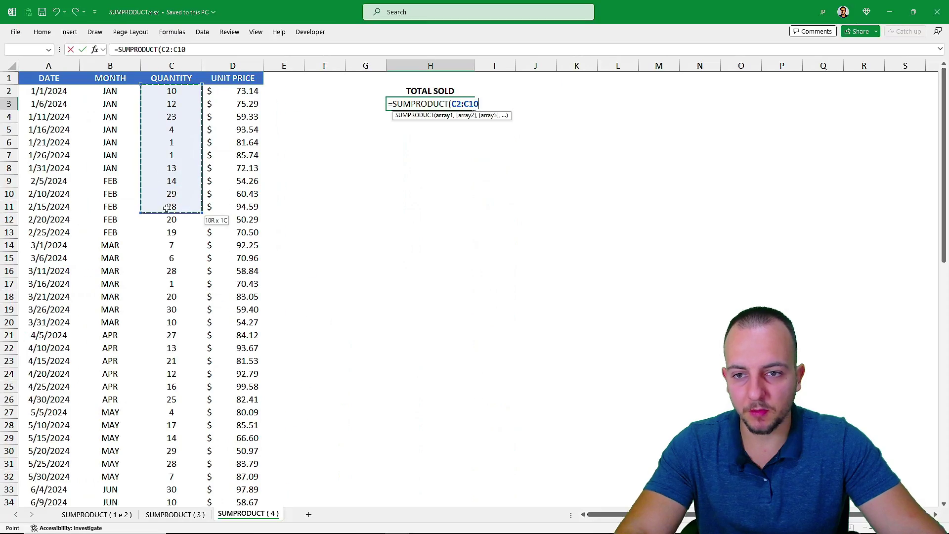
{"action": "left_click_drag", "start_coordinate": [167, 209], "coordinate": [171, 496]}
{"action": "scroll", "coordinate": [329, 311], "scroll_direction": "up", "scroll_amount": 15}
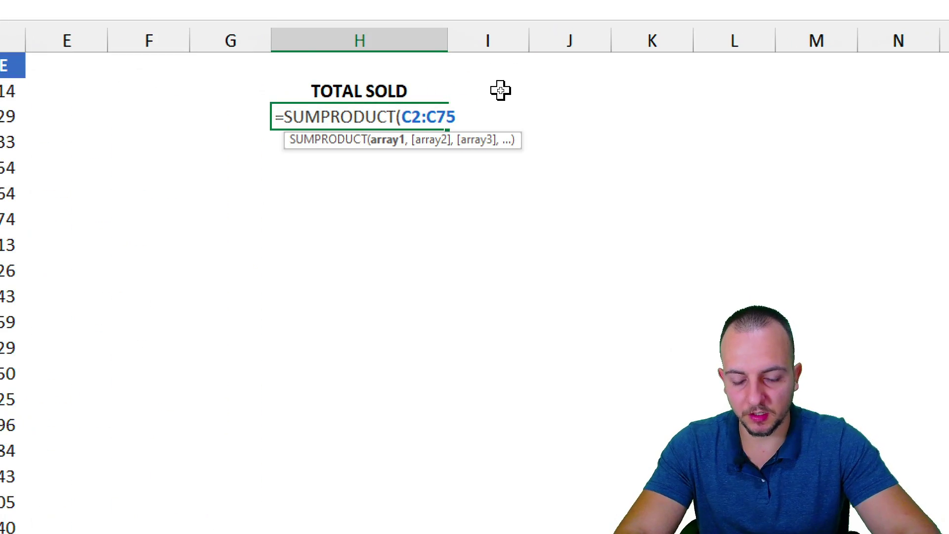
Step: Complete the SUMPRODUCT formula in H3 with the Unit Price range D2:D75 as the second array
{"action": "type", "text": ","}
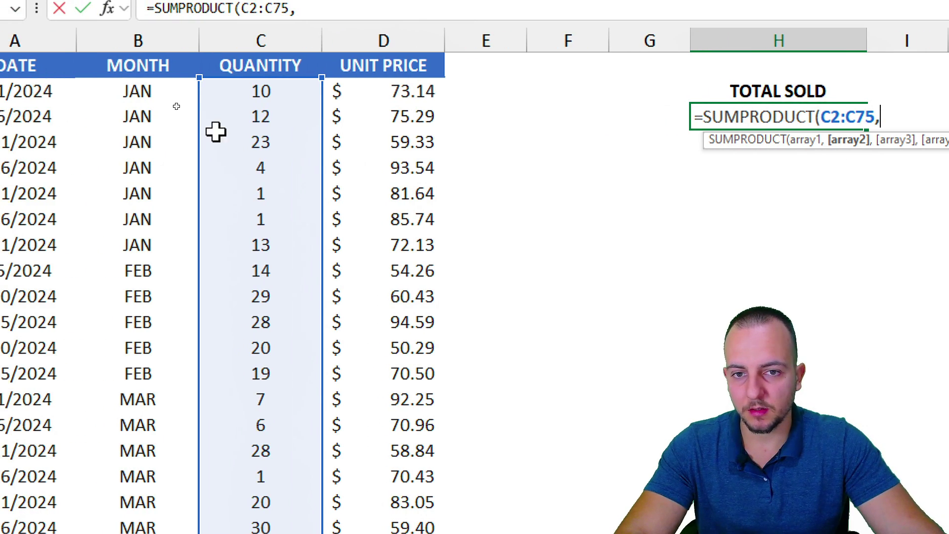
{"action": "left_click_drag", "start_coordinate": [400, 91], "coordinate": [389, 186]}
{"action": "left_click_drag", "start_coordinate": [232, 250], "coordinate": [228, 518]}
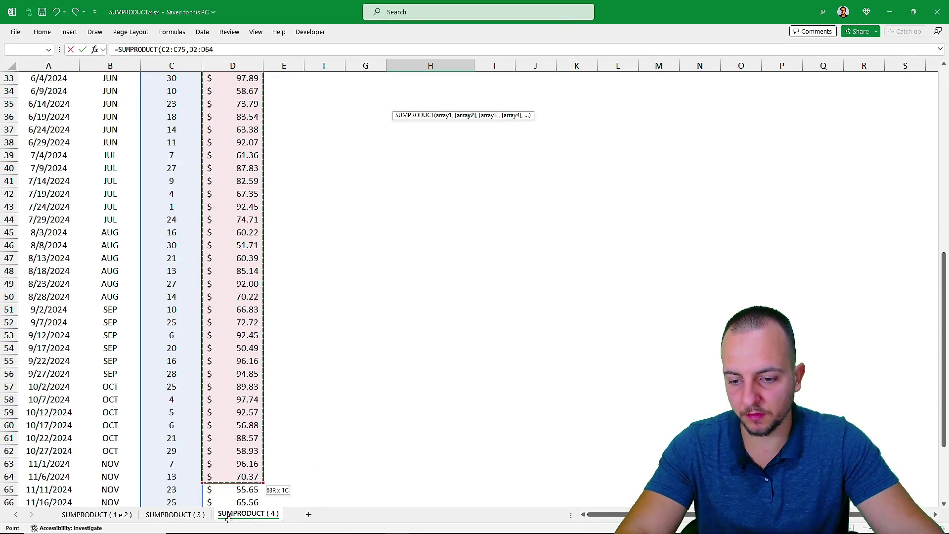
{"action": "scroll", "coordinate": [453, 224], "scroll_direction": "up", "scroll_amount": 8}
{"action": "scroll", "coordinate": [453, 224], "scroll_direction": "up", "scroll_amount": 6}
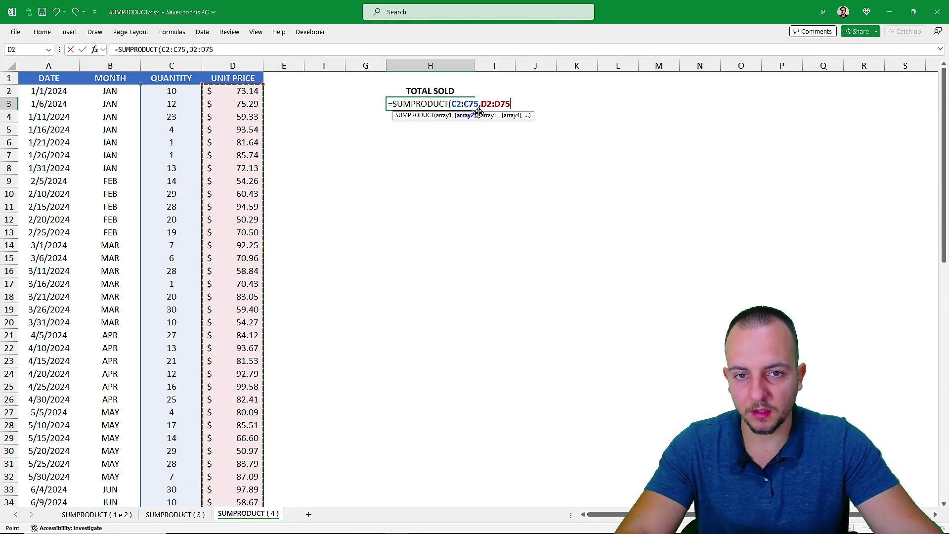
{"action": "type", "text": ")"}
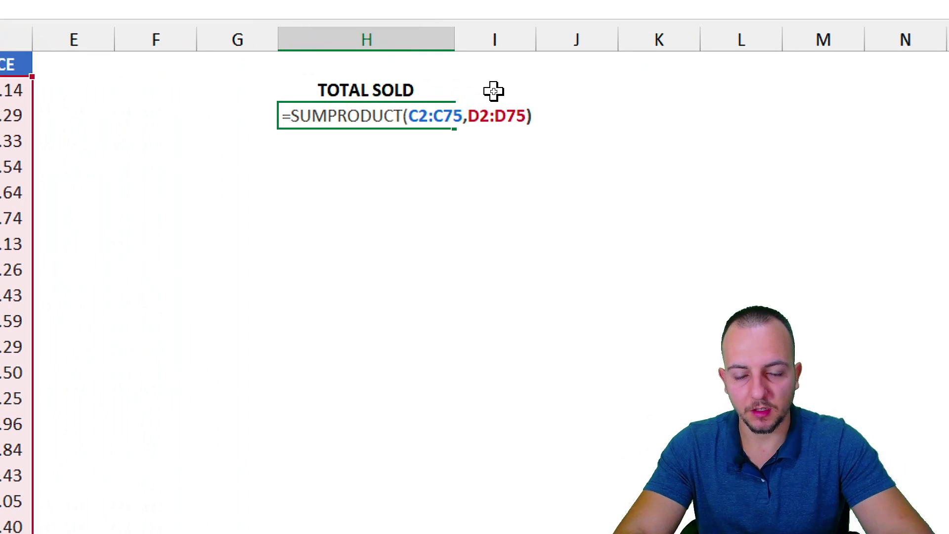
{"action": "key", "text": "Return"}
{"action": "left_click", "coordinate": [385, 113]}
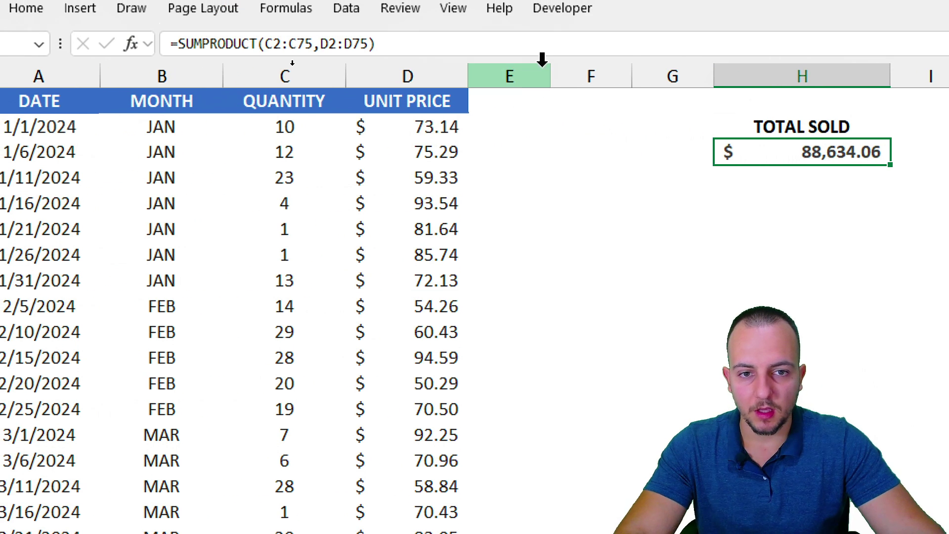
Step: Add a helper column header "total price" in E1
{"action": "left_click", "coordinate": [504, 67]}
{"action": "left_click", "coordinate": [556, 153]}
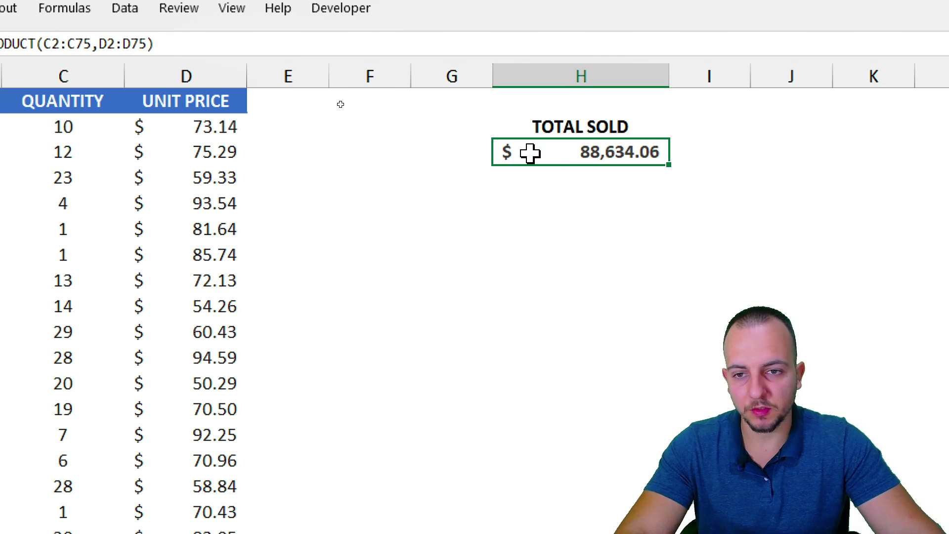
{"action": "left_click", "coordinate": [518, 96]}
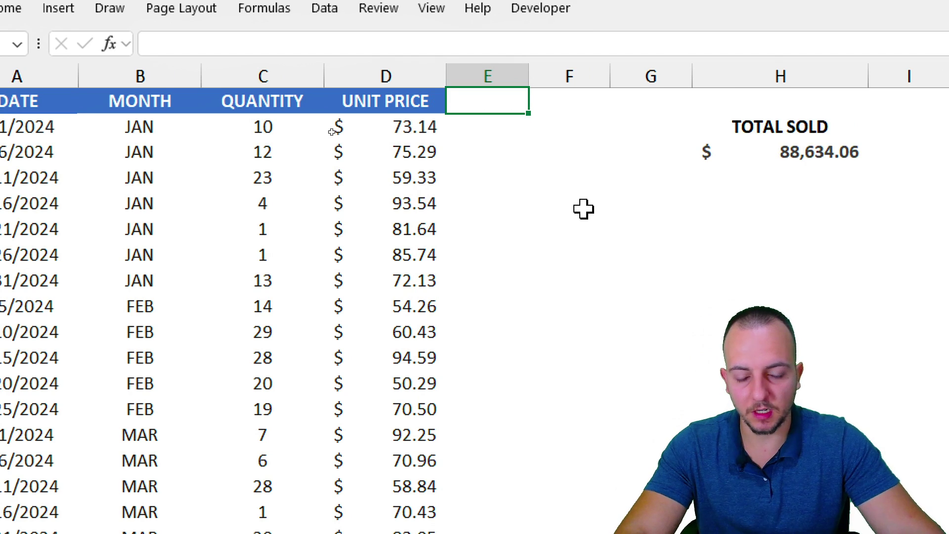
{"action": "type", "text": "total"}
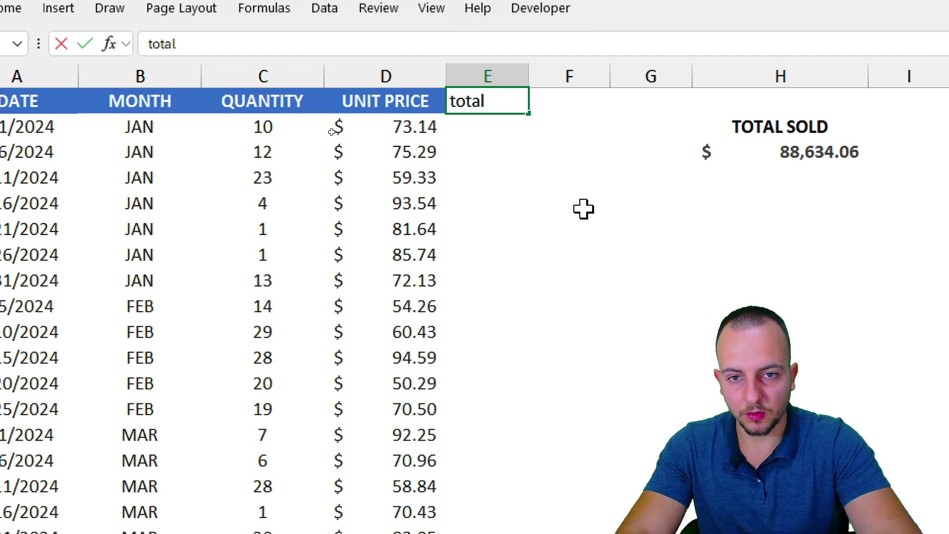
{"action": "type", "text": " price"}
{"action": "key", "text": "Return"}
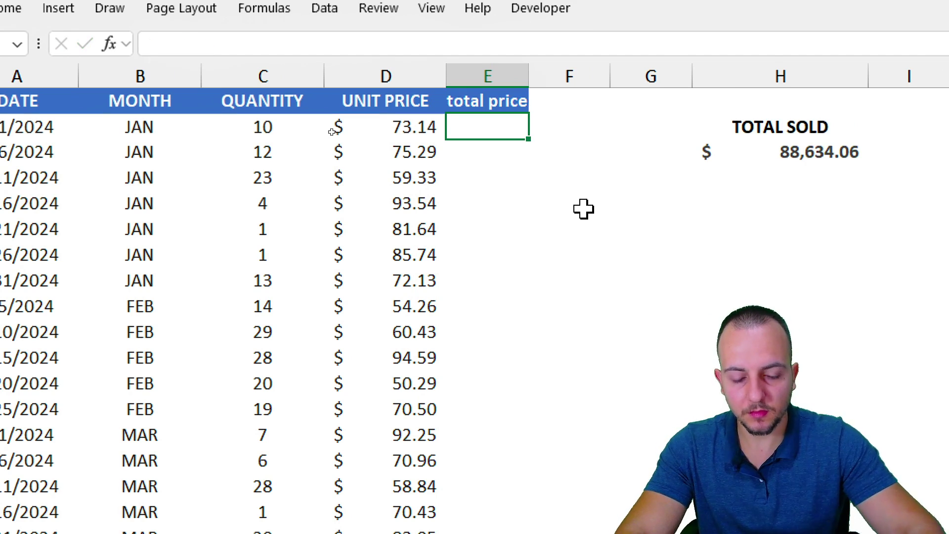
Step: Enter the formula =C2*D2 in E2 to multiply the first row's quantity by its unit price
{"action": "type", "text": "="}
{"action": "left_click", "coordinate": [289, 133]}
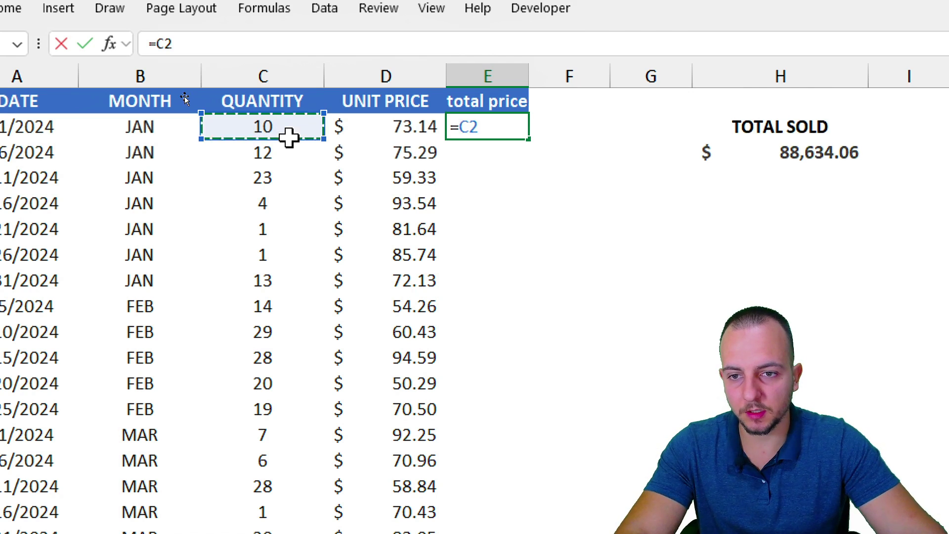
{"action": "type", "text": "*"}
{"action": "left_click", "coordinate": [369, 127]}
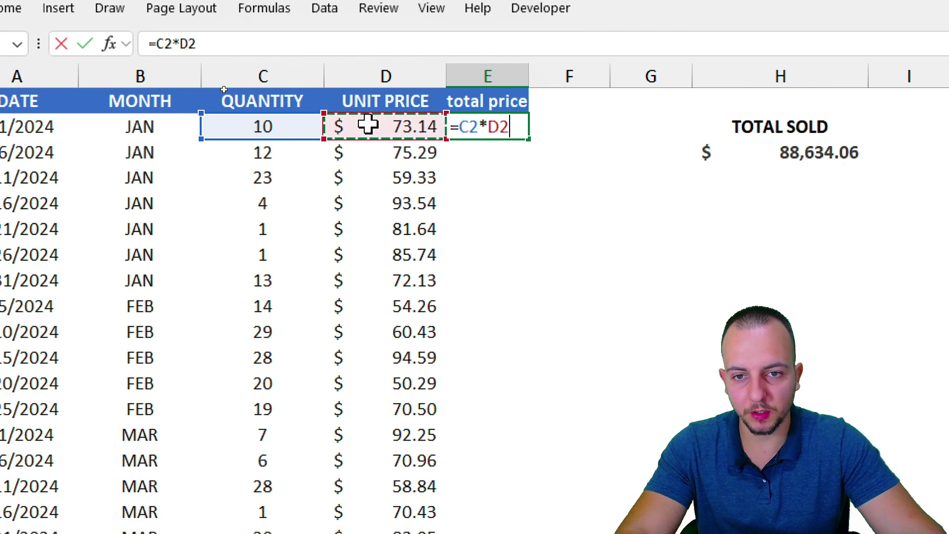
{"action": "key", "text": "Return"}
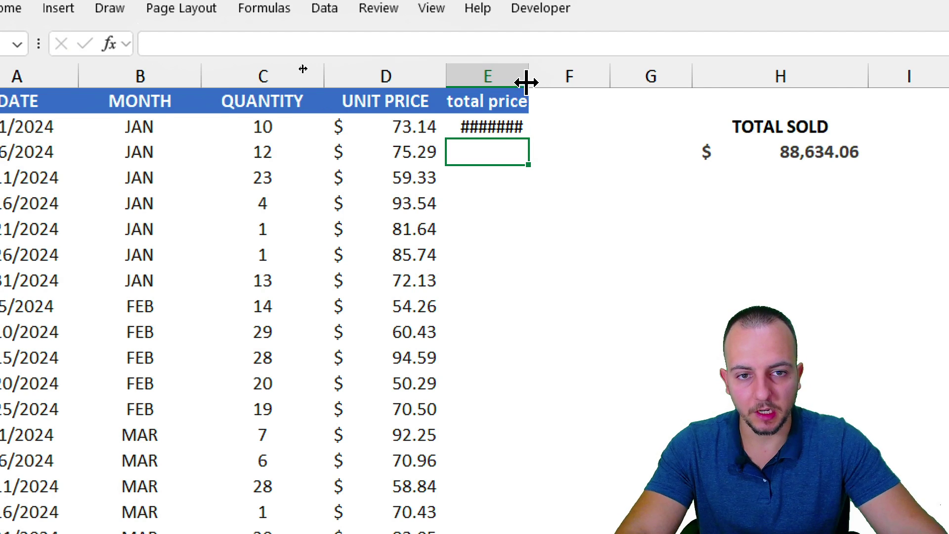
Step: Widen column E and fill the total price formula from E2 down all data rows
{"action": "left_click_drag", "start_coordinate": [527, 79], "coordinate": [583, 79]}
{"action": "left_click", "coordinate": [546, 124]}
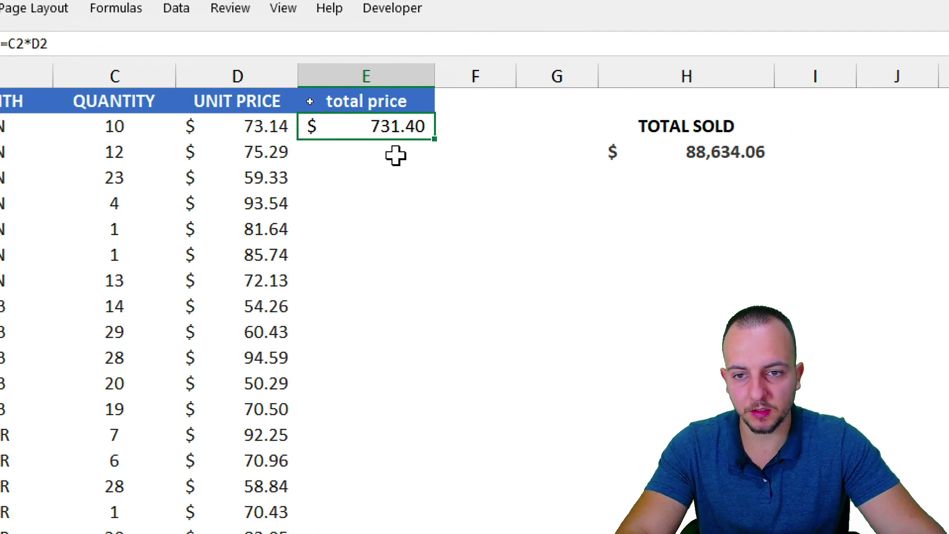
{"action": "double_click", "coordinate": [434, 143]}
{"action": "left_click_drag", "start_coordinate": [366, 203], "coordinate": [342, 533]}
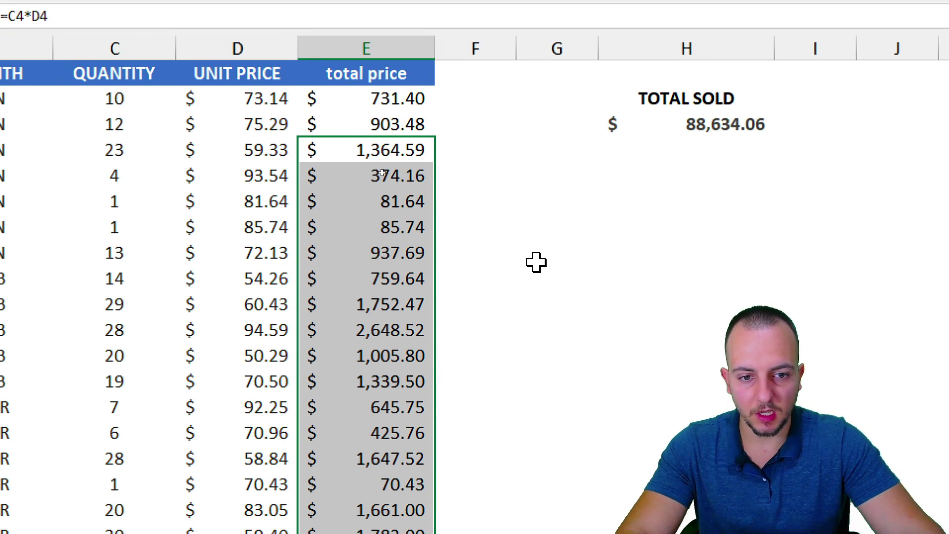
Step: Enter the formula =SUM(E:E) in H9 to cross-check the SUMPRODUCT total
{"action": "left_click", "coordinate": [544, 79]}
{"action": "left_click", "coordinate": [610, 261]}
{"action": "left_click", "coordinate": [574, 281]}
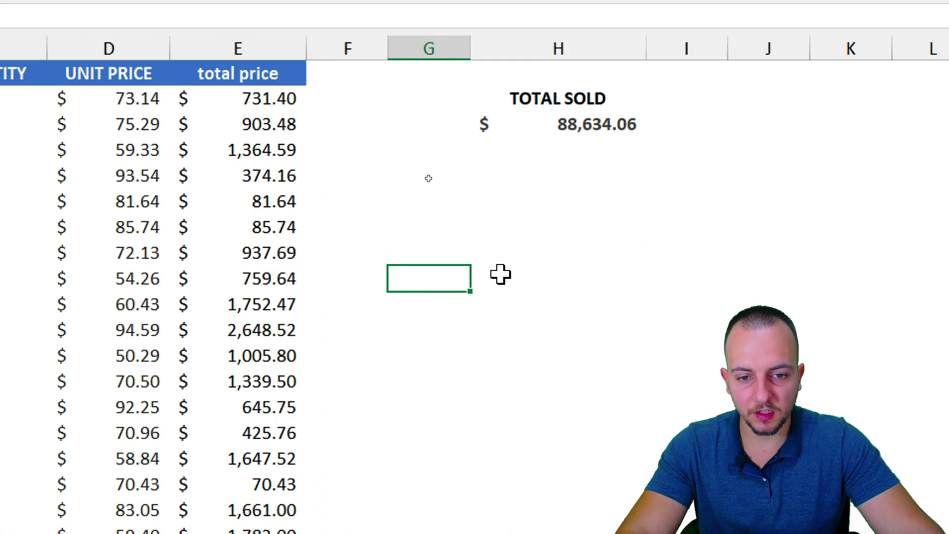
{"action": "left_click", "coordinate": [626, 275]}
{"action": "type", "text": "=sum"}
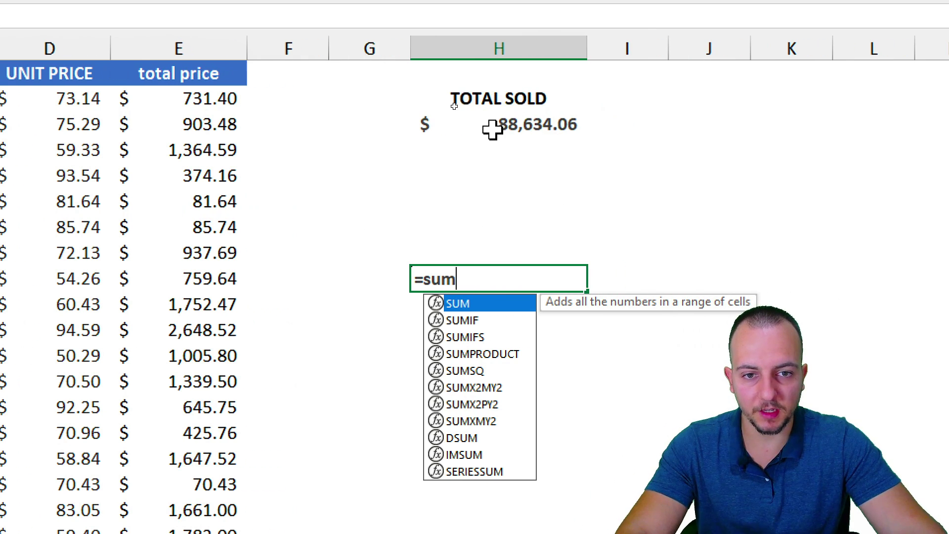
{"action": "double_click", "coordinate": [468, 305]}
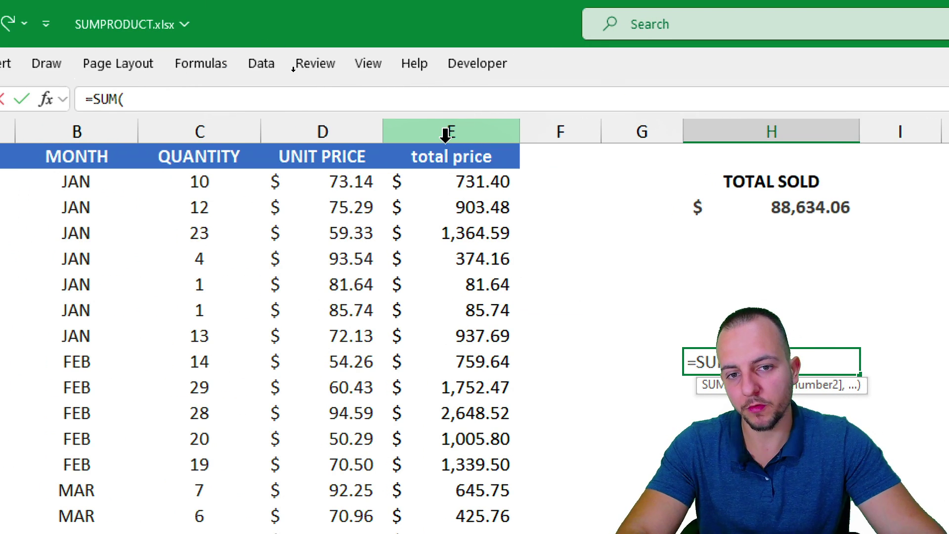
{"action": "left_click", "coordinate": [454, 130]}
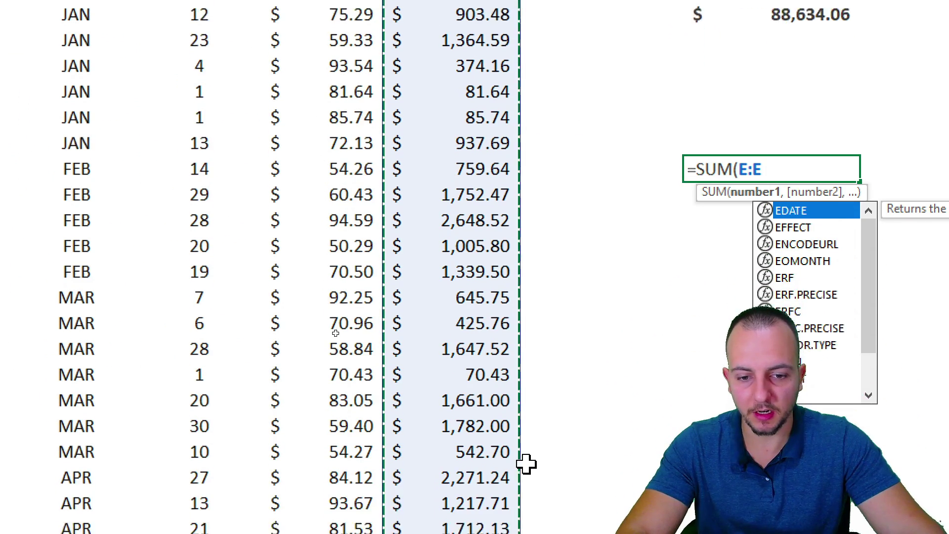
{"action": "type", "text": ")"}
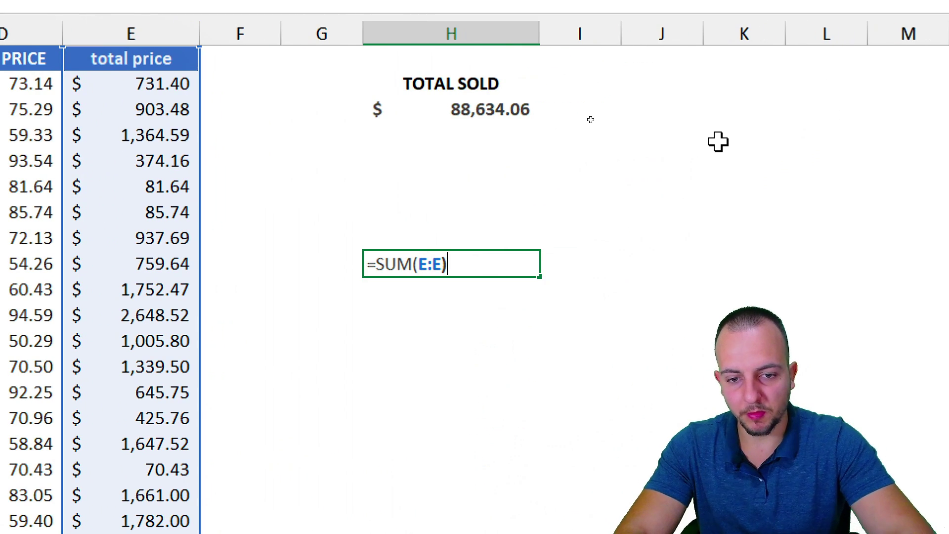
{"action": "key", "text": "Return"}
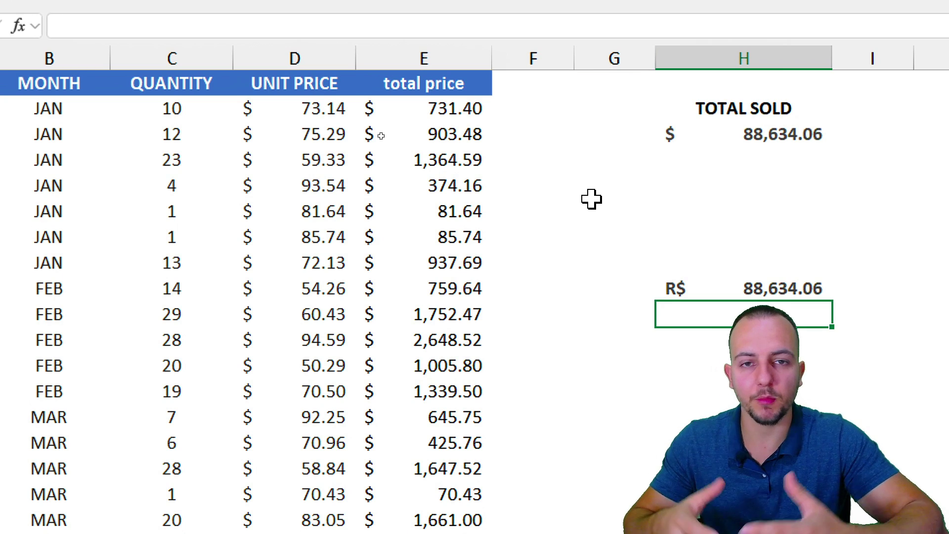
Step: Undo the SUM cross-check and the whole total price helper column, including its header and widened column
{"action": "key", "text": "ctrl+z"}
{"action": "key", "text": "ctrl+z"}
{"action": "key", "text": "ctrl+z"}
{"action": "key", "text": "ctrl+z"}
{"action": "key", "text": "ctrl+z"}
{"action": "key", "text": "ctrl+z"}
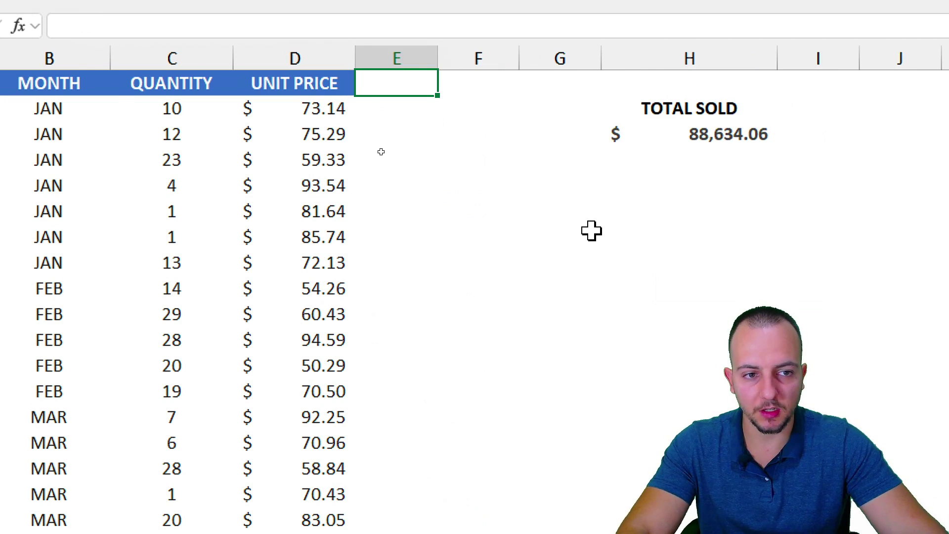
Step: Return to A1, then switch to the SUMPRODUCT ( 3 ) sheet and examine its Quantity and Total columns
{"action": "key", "text": "ctrl+Home"}
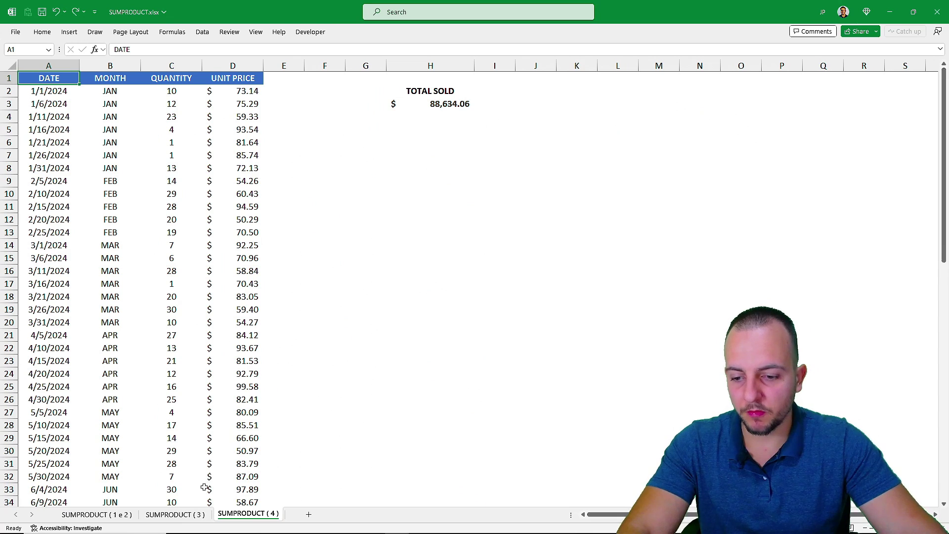
{"action": "left_click", "coordinate": [175, 515]}
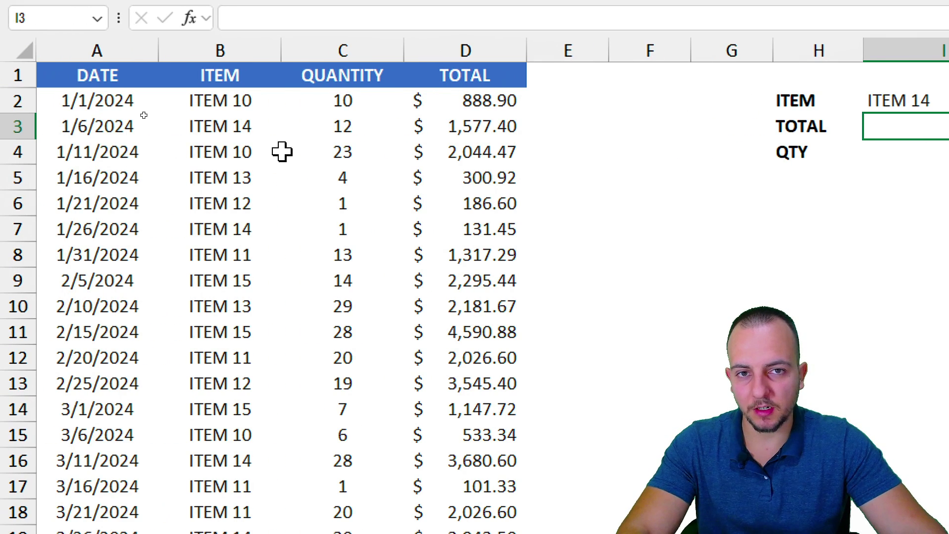
{"action": "left_click", "coordinate": [364, 80]}
{"action": "left_click", "coordinate": [370, 50]}
{"action": "left_click", "coordinate": [447, 50]}
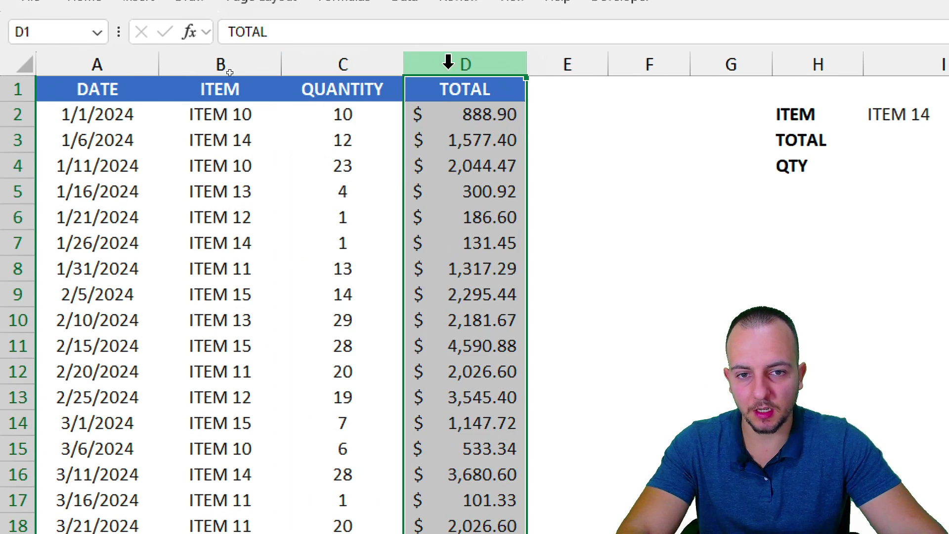
{"action": "left_click", "coordinate": [471, 82]}
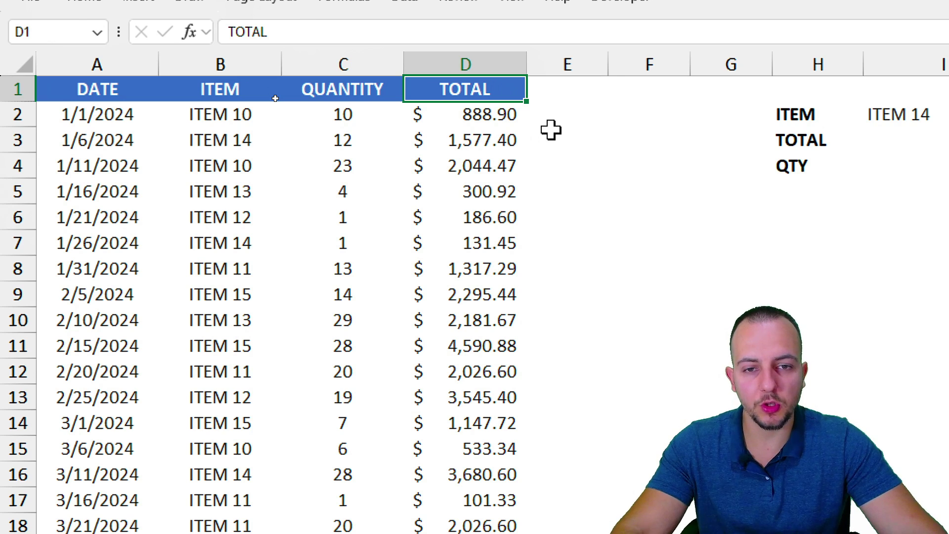
{"action": "left_click", "coordinate": [470, 67]}
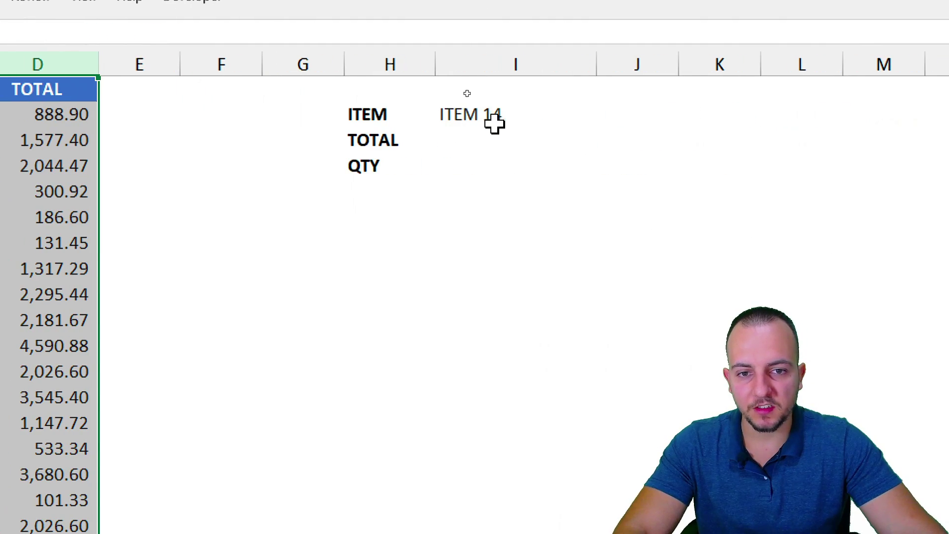
Step: Examine the ITEM, TOTAL and QTY summary cells in column I and the Total amounts in column D
{"action": "left_click", "coordinate": [494, 124]}
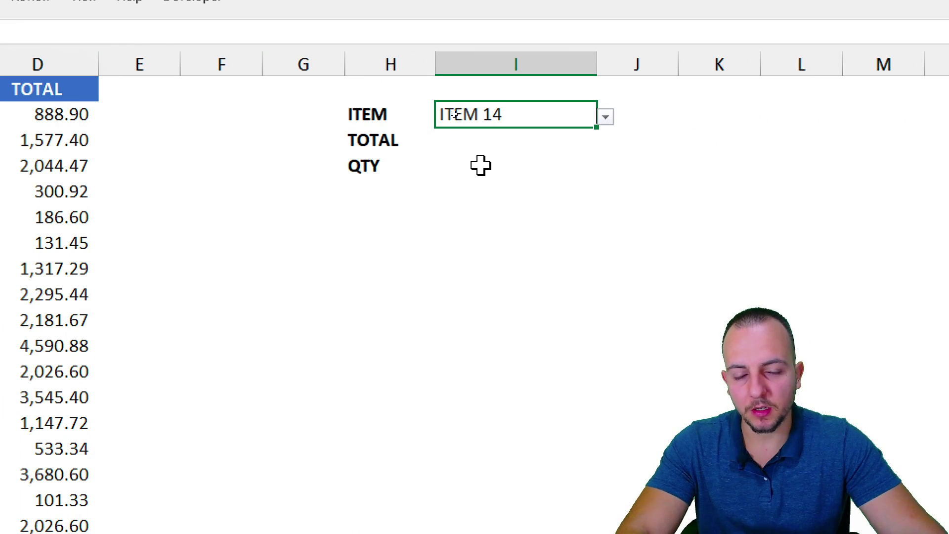
{"action": "left_click", "coordinate": [459, 143]}
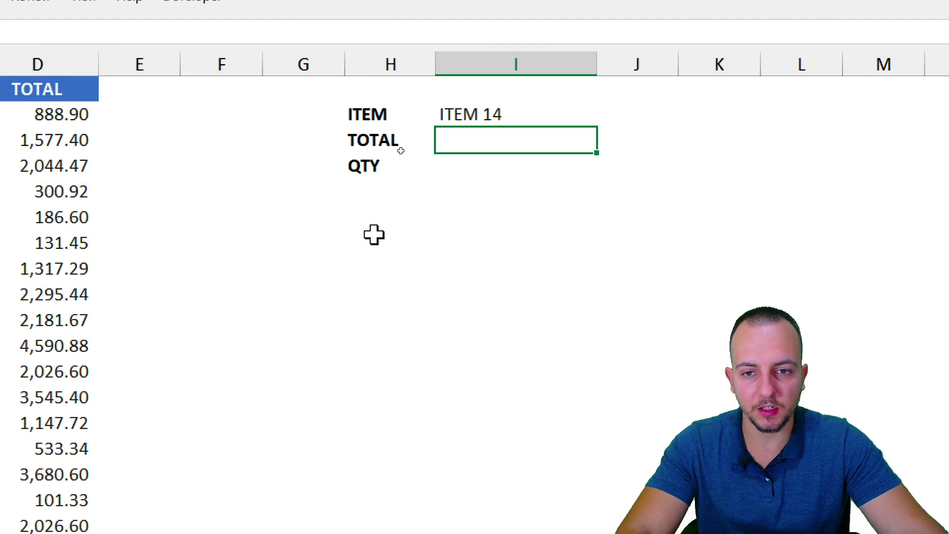
{"action": "left_click", "coordinate": [488, 115]}
{"action": "left_click", "coordinate": [470, 146]}
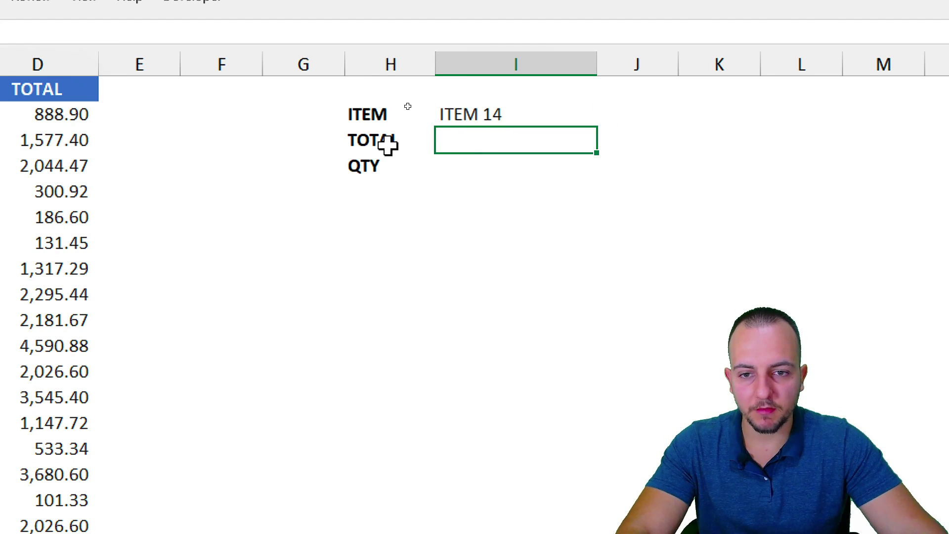
{"action": "left_click_drag", "start_coordinate": [388, 144], "coordinate": [480, 533]}
{"action": "left_click", "coordinate": [470, 144]}
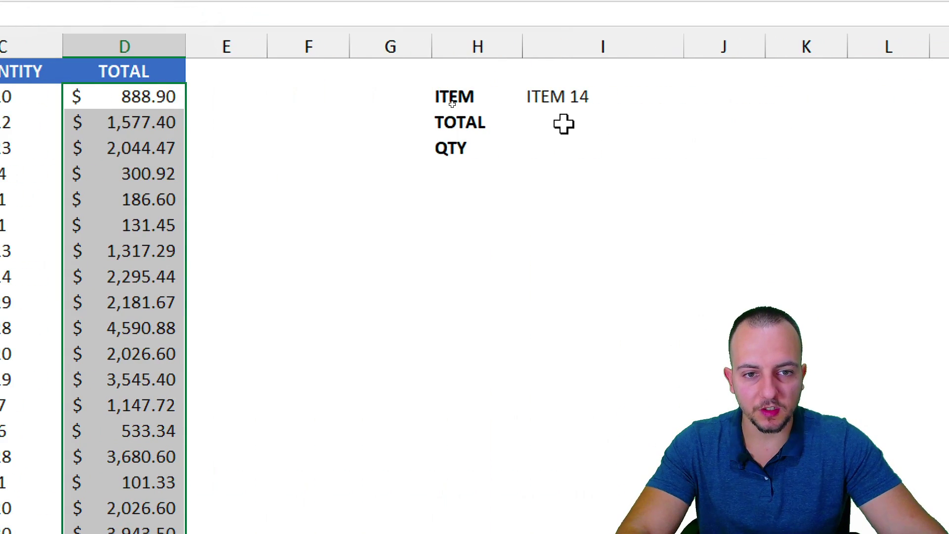
{"action": "left_click", "coordinate": [945, 18]}
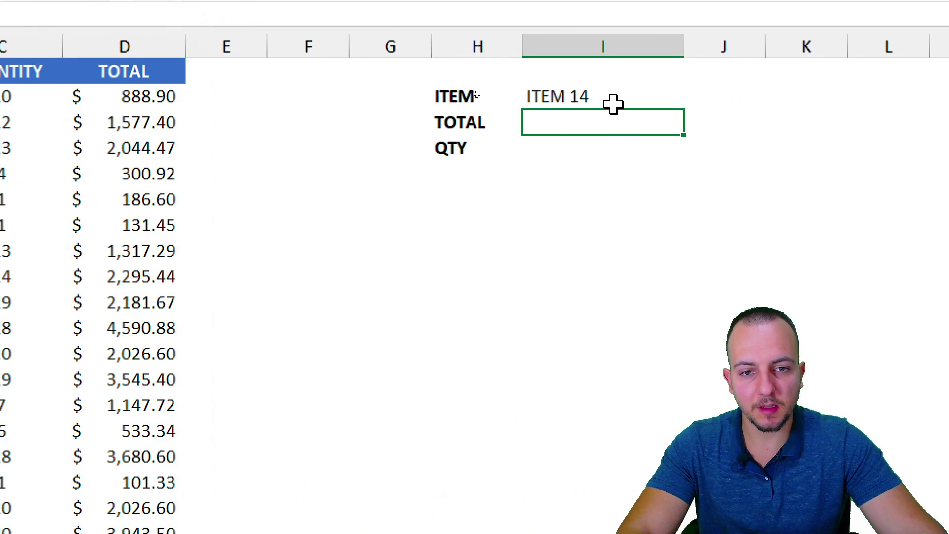
Step: Examine the item selected in I2 and the quantities and totals in the table rows for ITEM 14
{"action": "left_click", "coordinate": [613, 101]}
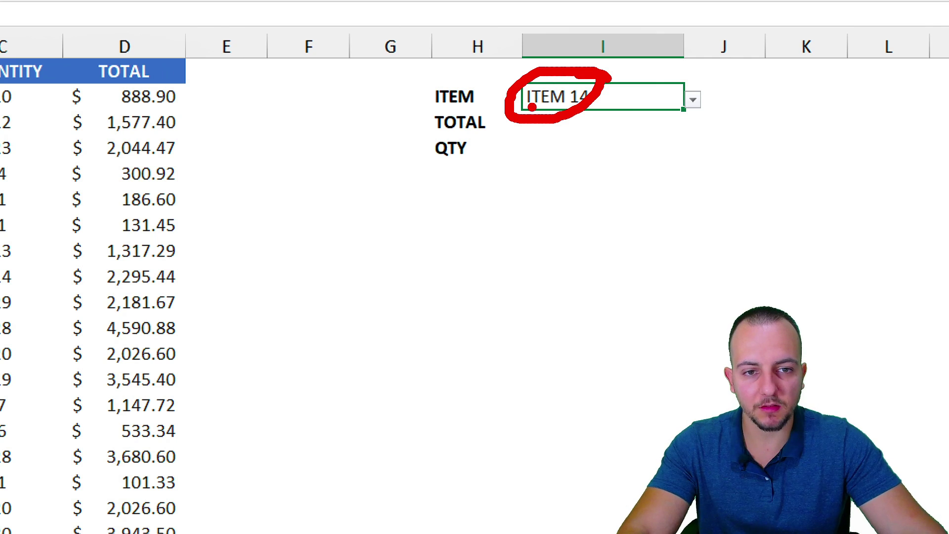
{"action": "left_click", "coordinate": [553, 121]}
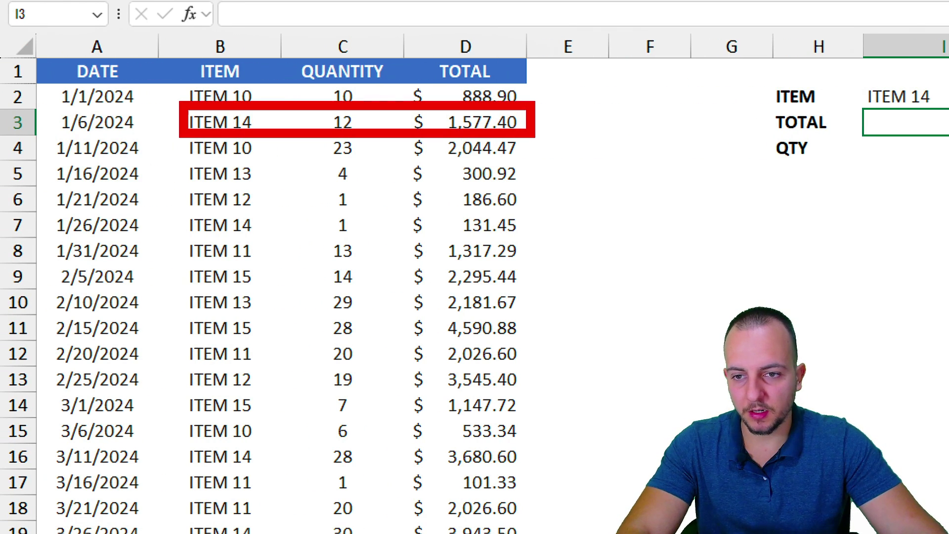
{"action": "mouse_move", "coordinate": [177, 206]}
{"action": "left_mouse_down"}
{"action": "mouse_move", "coordinate": [225, 229]}
{"action": "mouse_move", "coordinate": [527, 242]}
{"action": "left_mouse_up"}
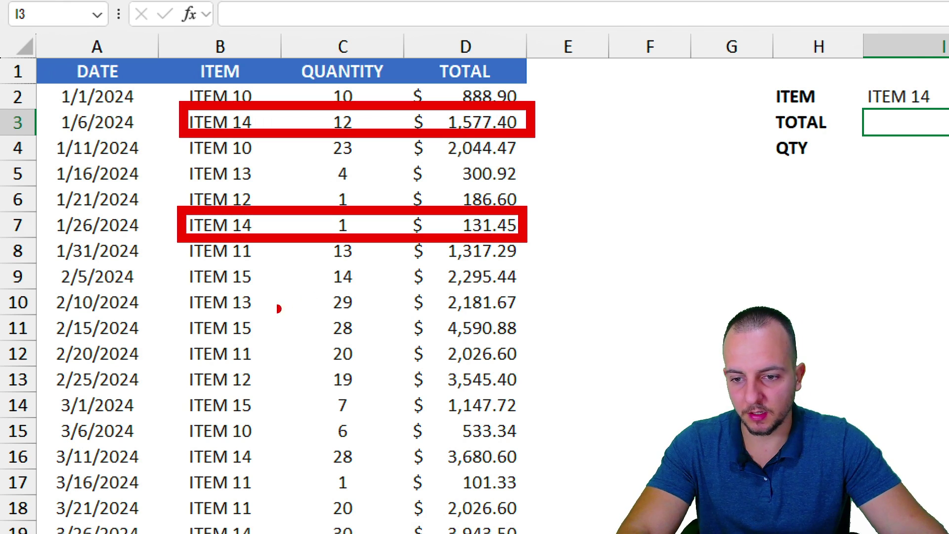
{"action": "mouse_move", "coordinate": [186, 432]}
{"action": "left_mouse_down"}
{"action": "mouse_move", "coordinate": [392, 477]}
{"action": "mouse_move", "coordinate": [532, 475]}
{"action": "left_mouse_up"}
{"action": "left_click_drag", "start_coordinate": [554, 115], "coordinate": [625, 69]}
{"action": "left_click_drag", "start_coordinate": [547, 237], "coordinate": [639, 158]}
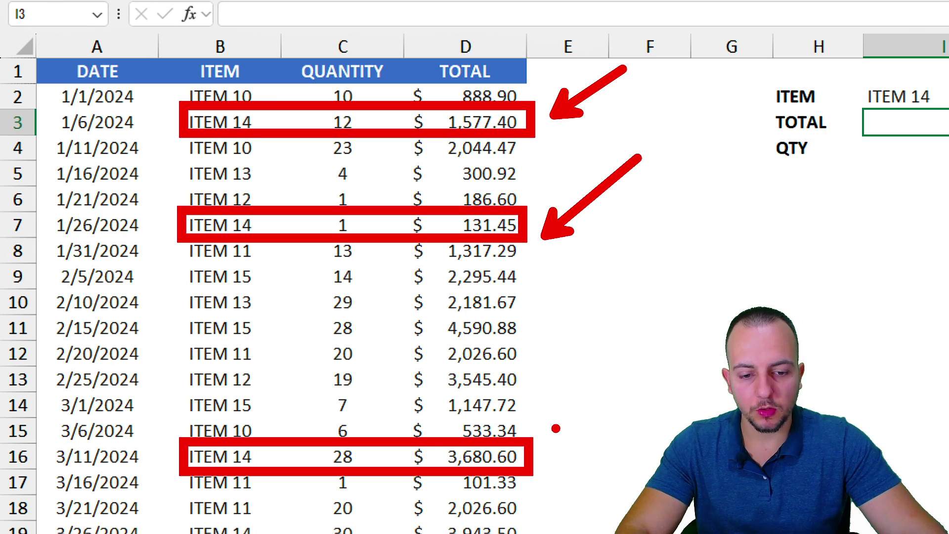
{"action": "left_click_drag", "start_coordinate": [547, 462], "coordinate": [636, 375]}
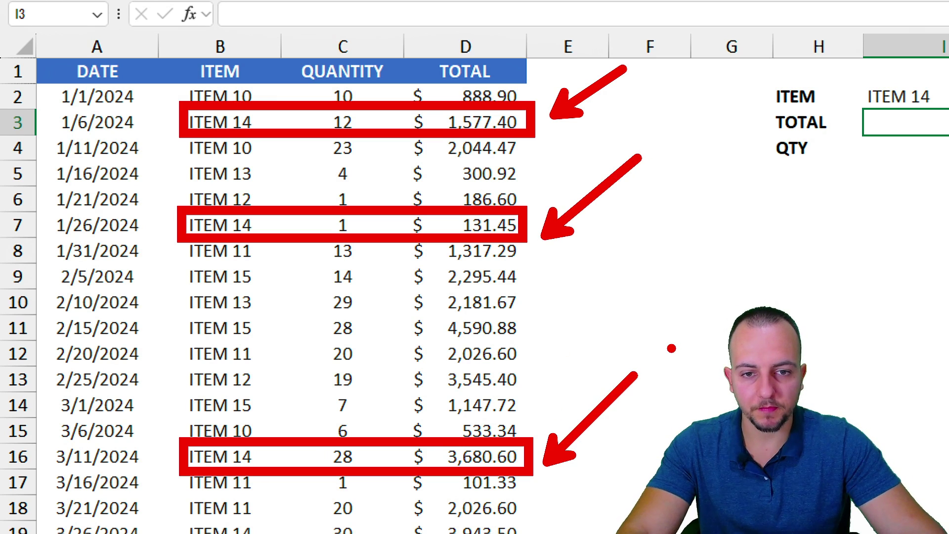
{"action": "key", "text": "Escape"}
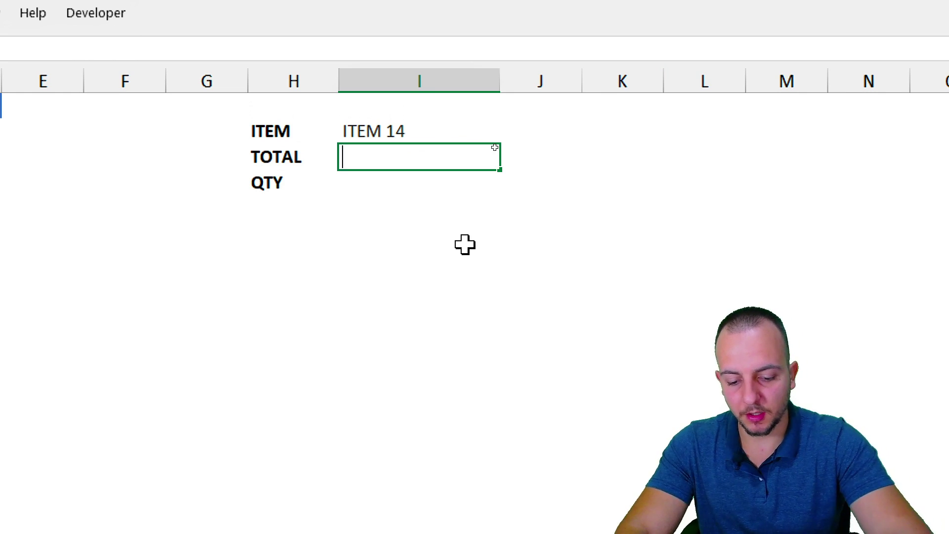
{"action": "type", "text": "=sumif"}
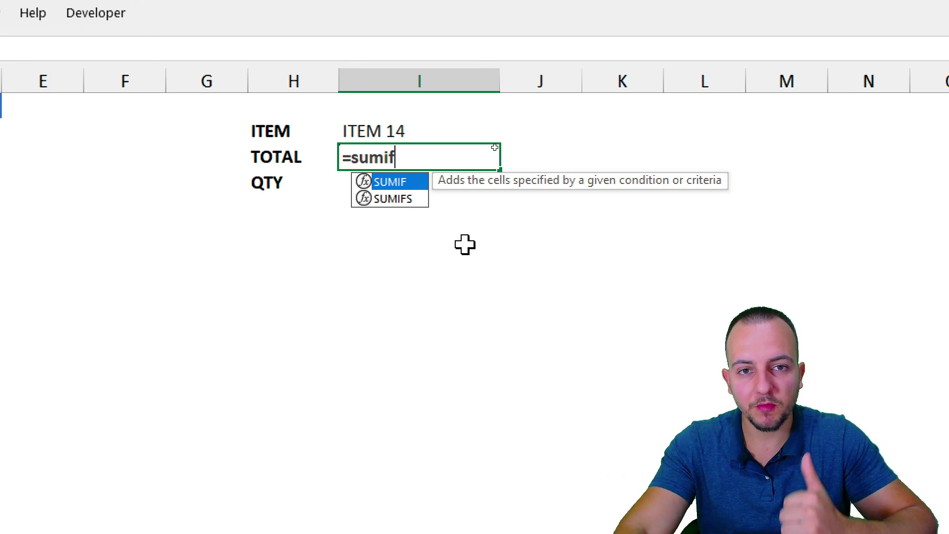
{"action": "key", "text": "Escape"}
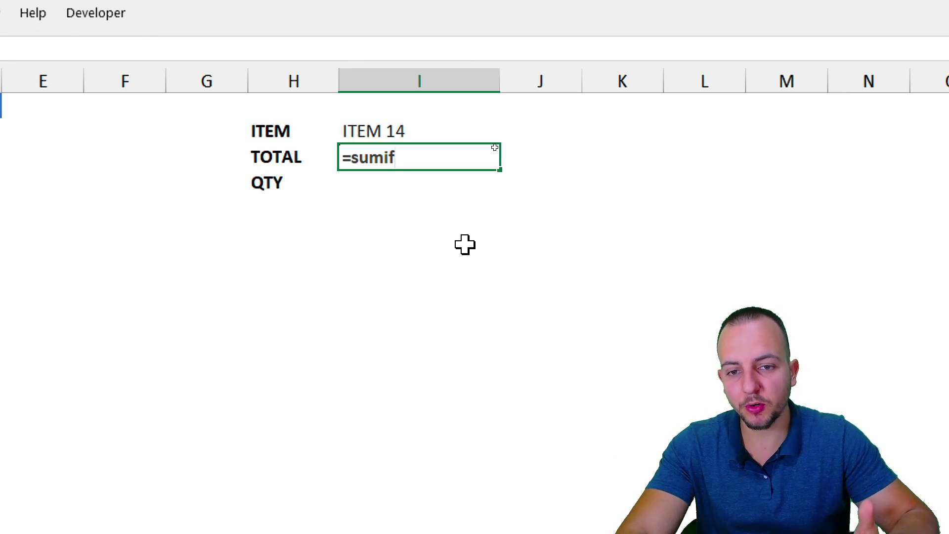
{"action": "key", "text": "Escape"}
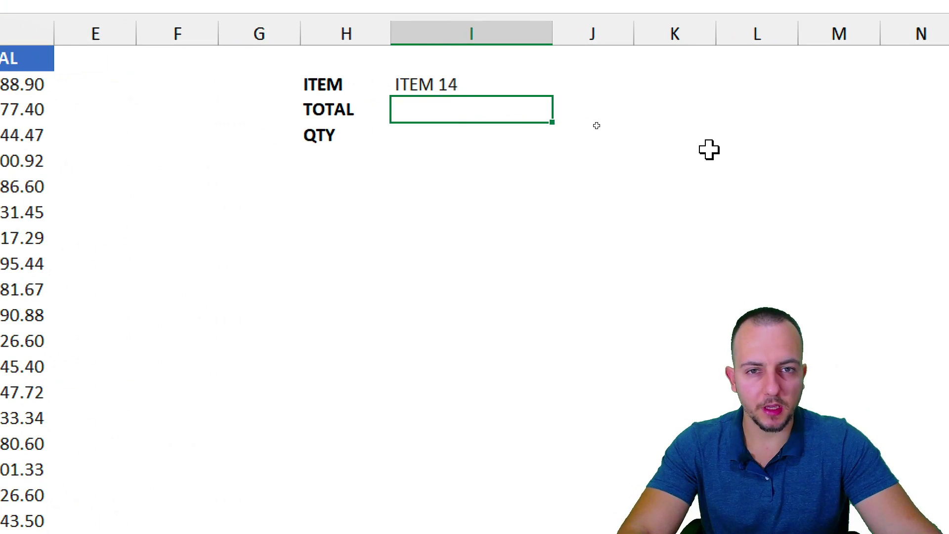
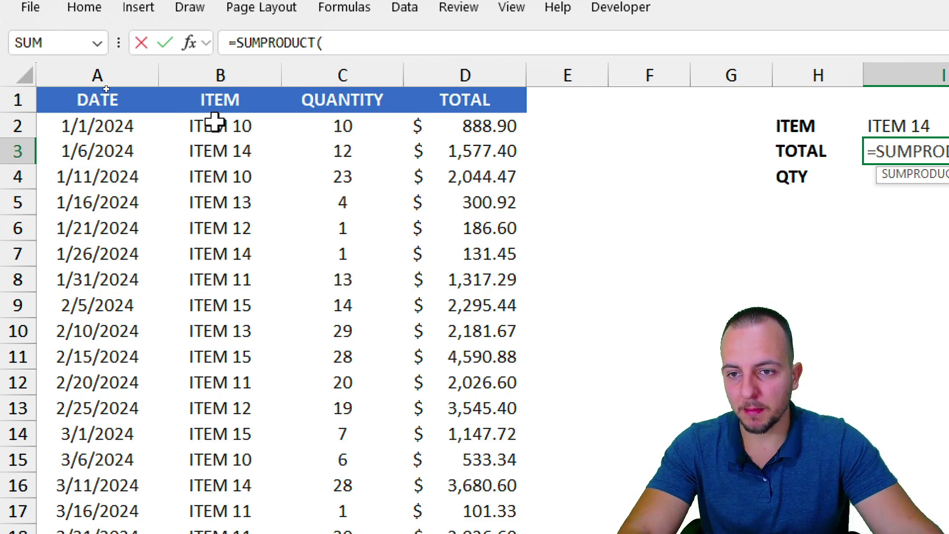
Step: Start a SUMPRODUCT formula in I3 that compares the item range B2:B75 with the item in I2
{"action": "left_click_drag", "start_coordinate": [217, 124], "coordinate": [121, 478]}
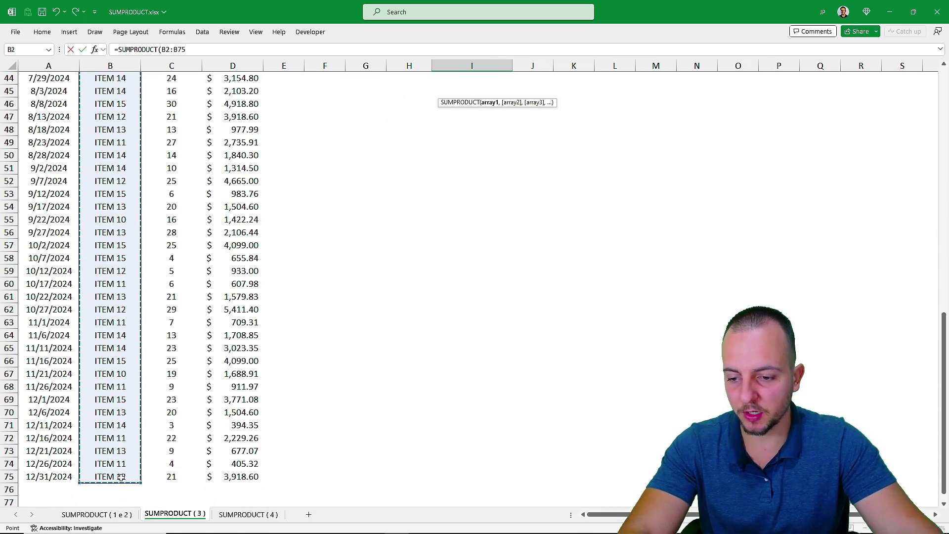
{"action": "scroll", "coordinate": [373, 328], "scroll_direction": "up", "scroll_amount": 14}
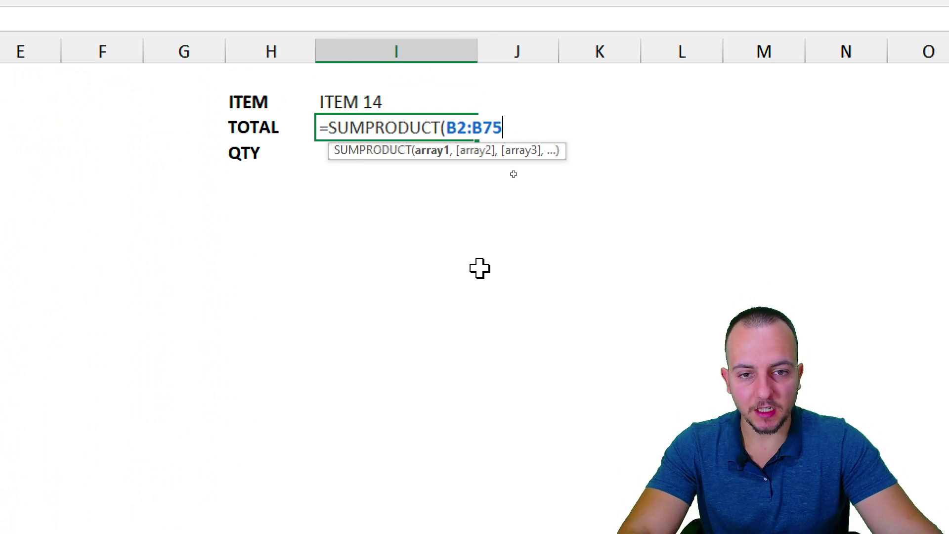
{"action": "type", "text": "="}
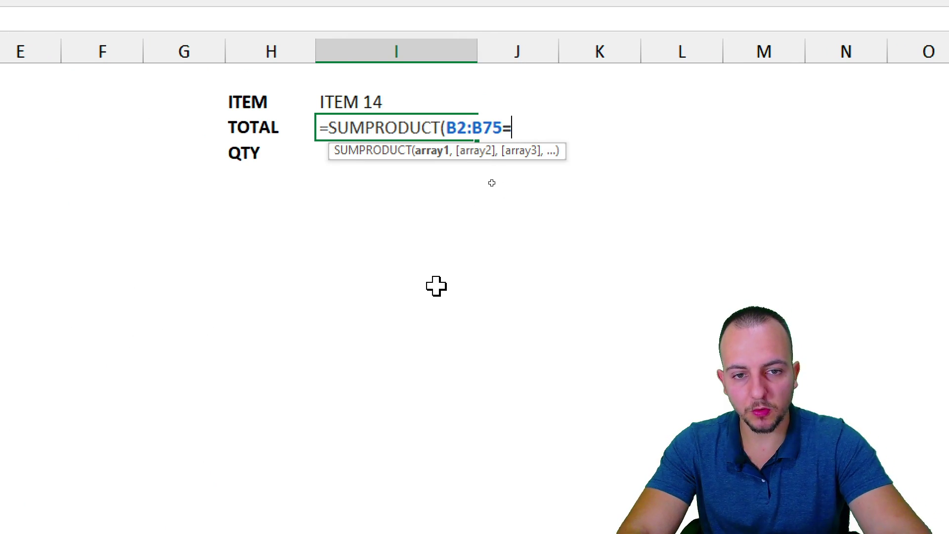
{"action": "left_click", "coordinate": [370, 100]}
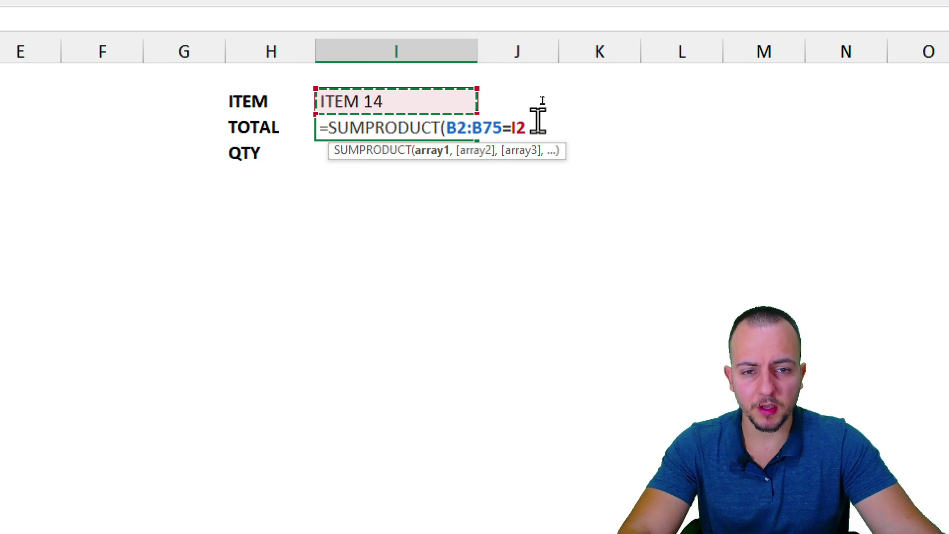
Step: Enclose the condition B2:B75=I2 in its own parentheses and follow it with a multiplication operator
{"action": "double_click", "coordinate": [506, 128]}
{"action": "left_click_drag", "start_coordinate": [449, 128], "coordinate": [543, 127]}
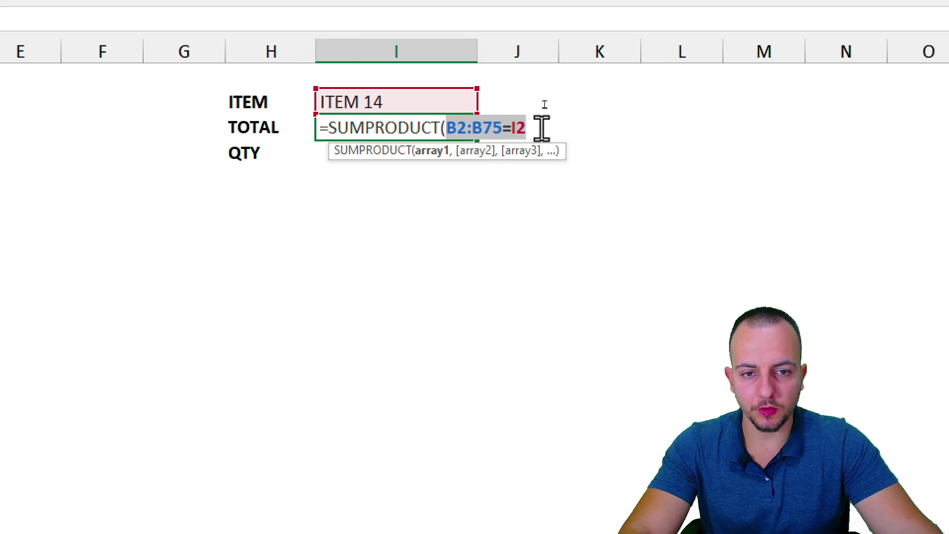
{"action": "left_click", "coordinate": [451, 128]}
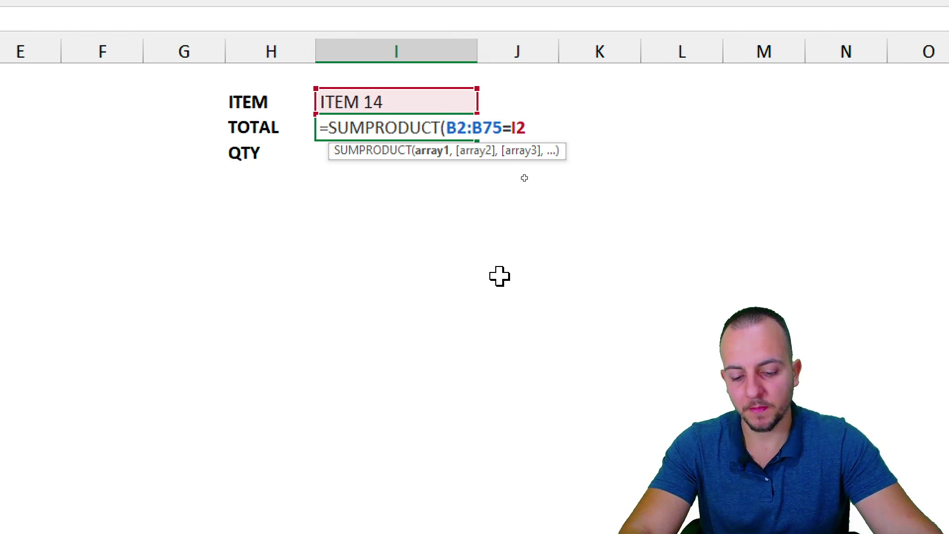
{"action": "type", "text": "("}
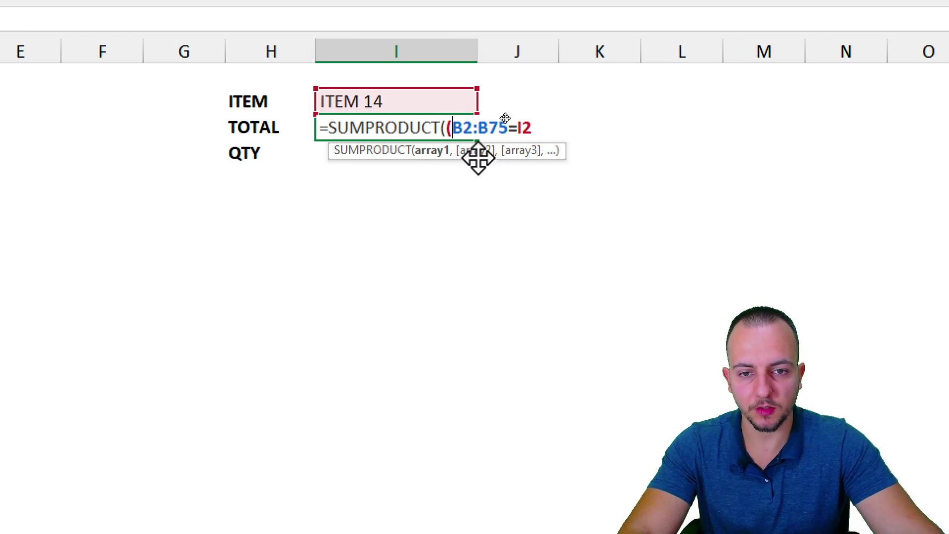
{"action": "left_click", "coordinate": [533, 129]}
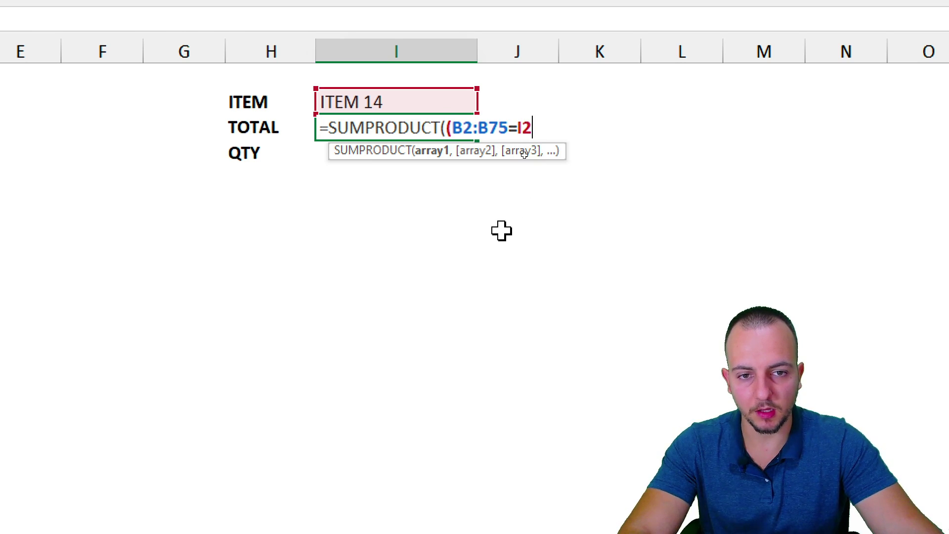
{"action": "type", "text": ")*"}
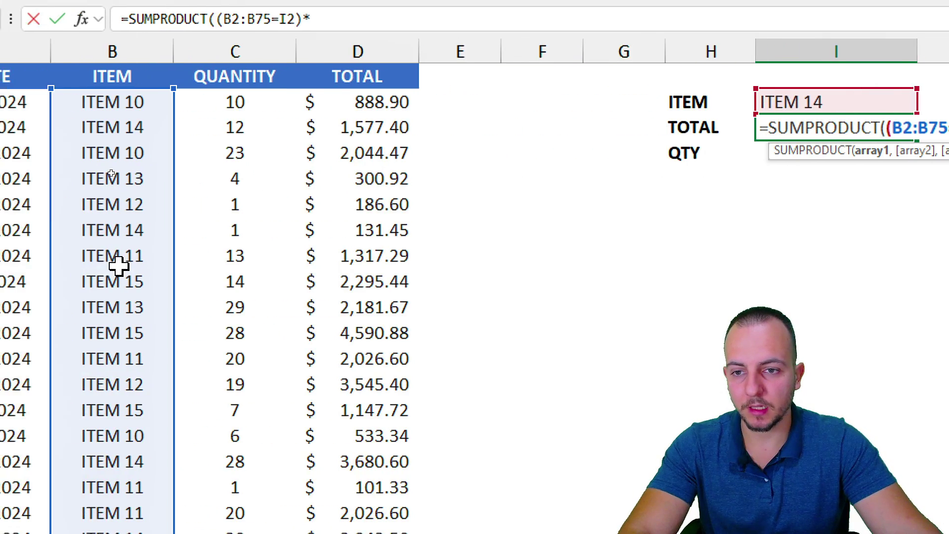
Step: Complete the I3 formula as =SUMPRODUCT((B2:B75=I2)*(D2:D75)) and enter it
{"action": "left_click_drag", "start_coordinate": [375, 110], "coordinate": [372, 533]}
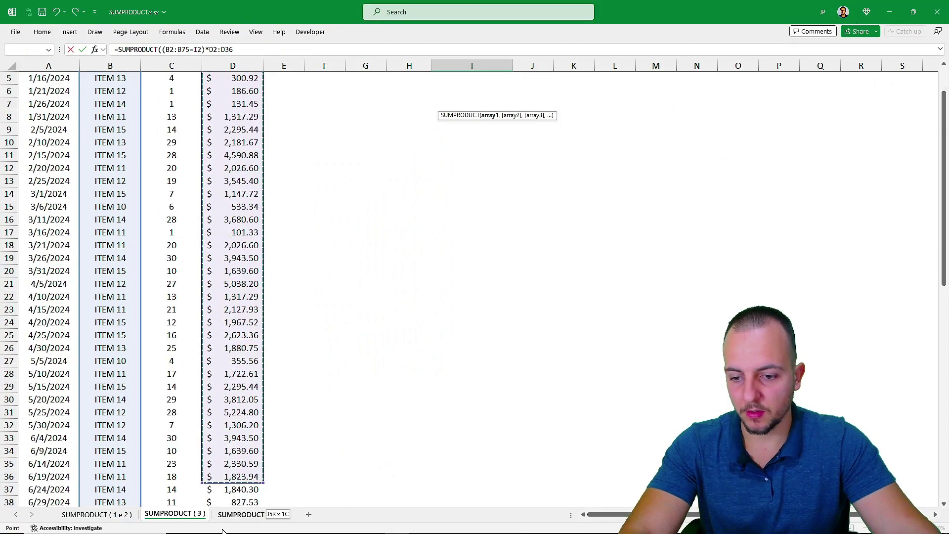
{"action": "left_click_drag", "start_coordinate": [223, 531], "coordinate": [236, 477]}
{"action": "scroll", "coordinate": [482, 282], "scroll_direction": "up", "scroll_amount": 14}
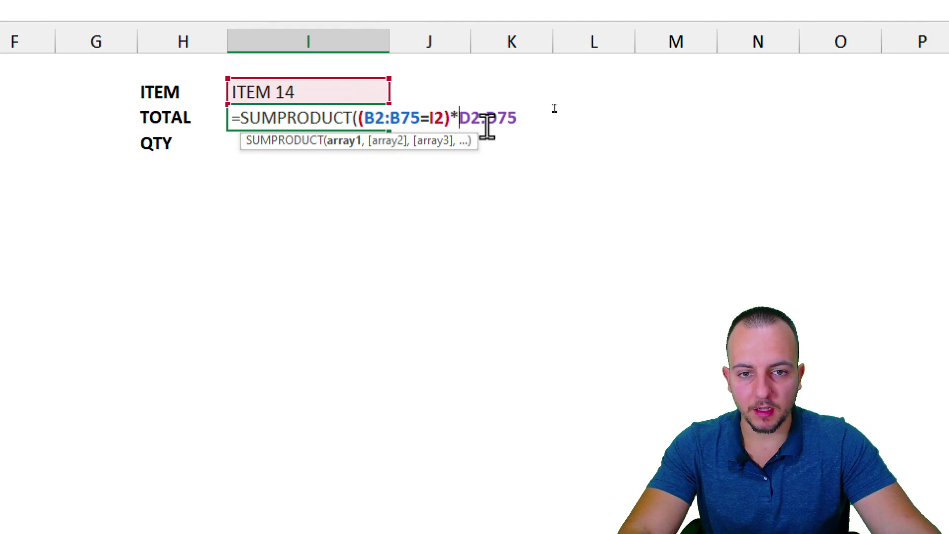
{"action": "type", "text": "("}
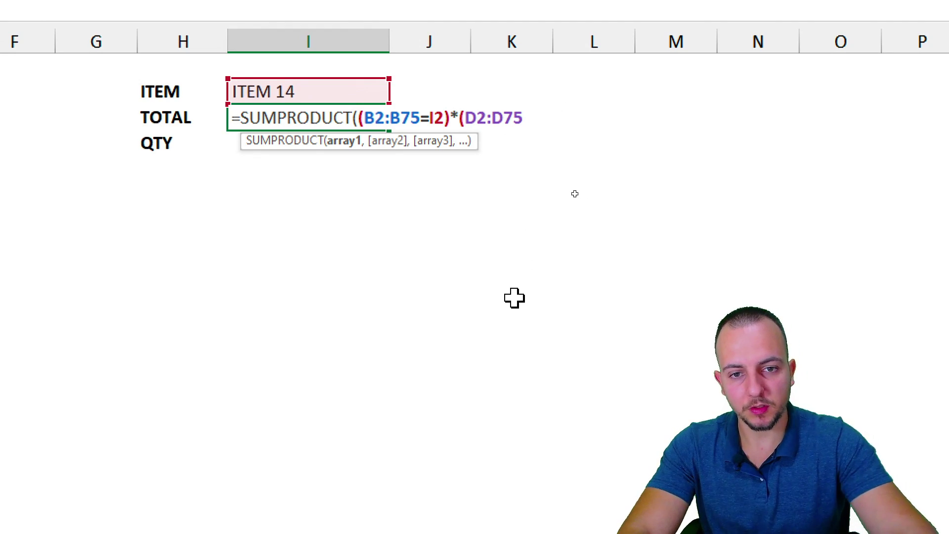
{"action": "left_click", "coordinate": [533, 115]}
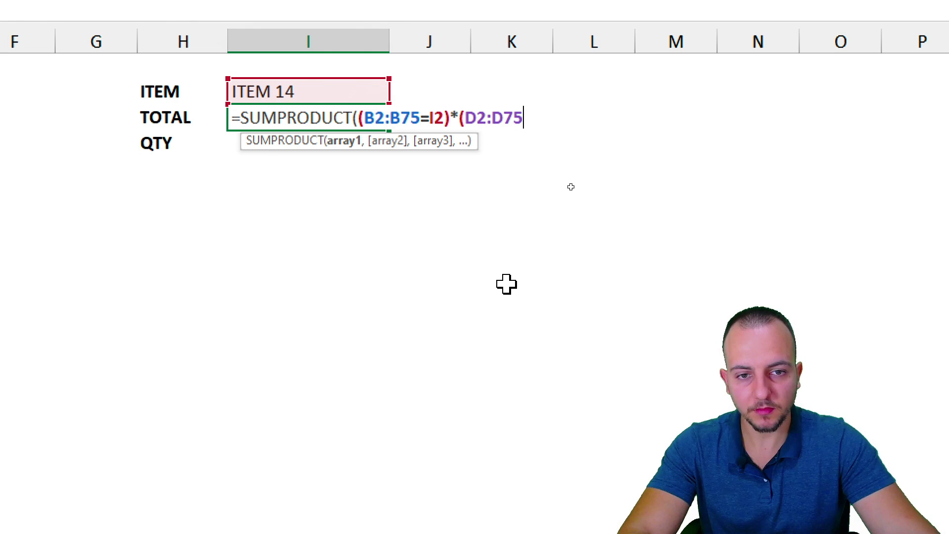
{"action": "type", "text": ")"}
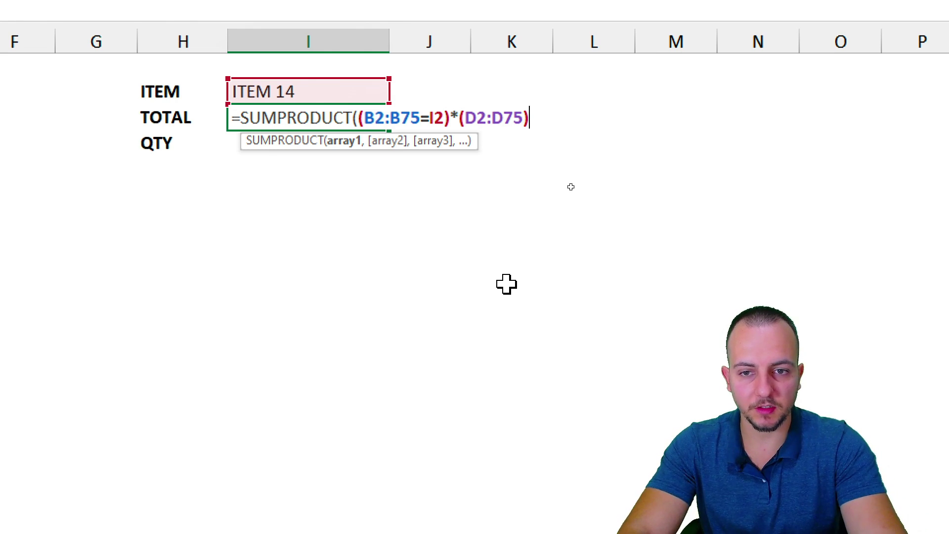
{"action": "type", "text": ")"}
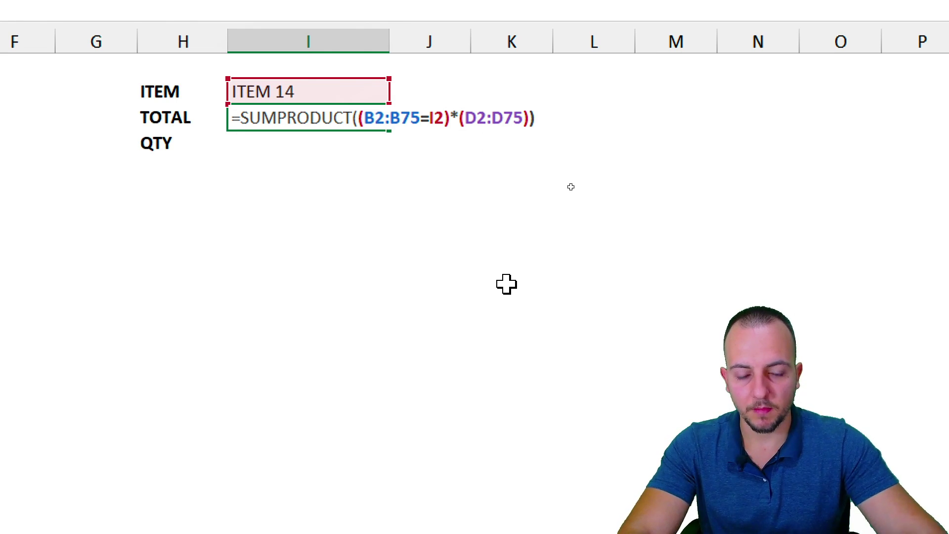
{"action": "key", "text": "Return"}
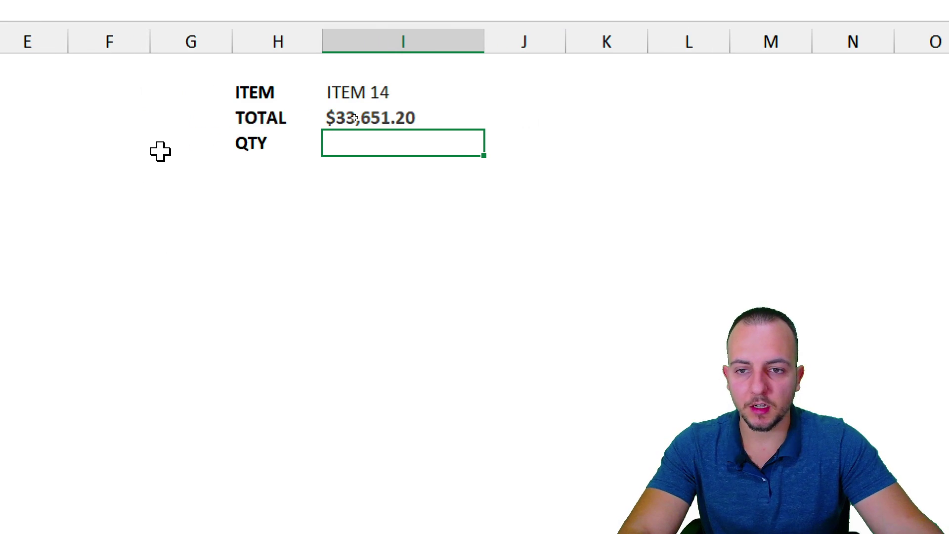
Step: Test the TOTAL formula by choosing ITEM 12 and ITEM 15 in turn in cell I2
{"action": "left_click", "coordinate": [238, 118]}
{"action": "left_click", "coordinate": [408, 92]}
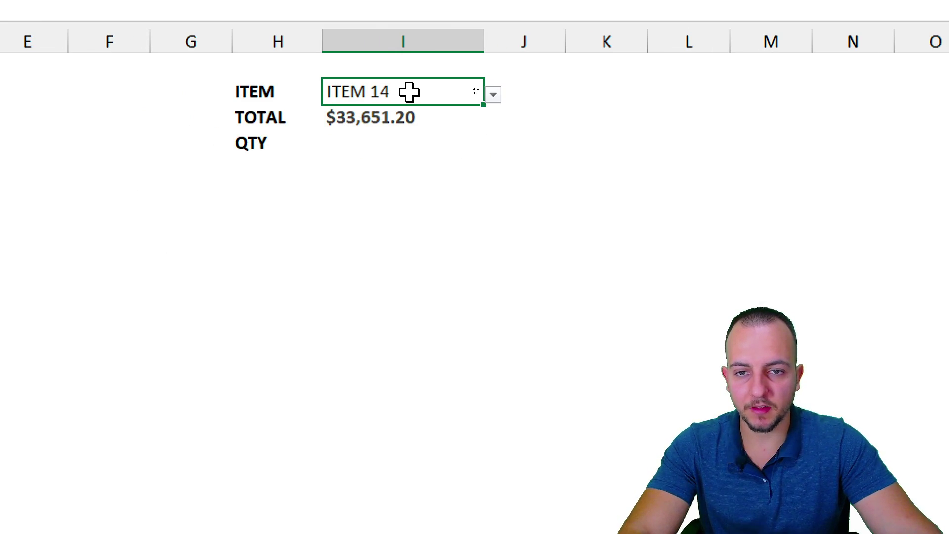
{"action": "left_click", "coordinate": [494, 95]}
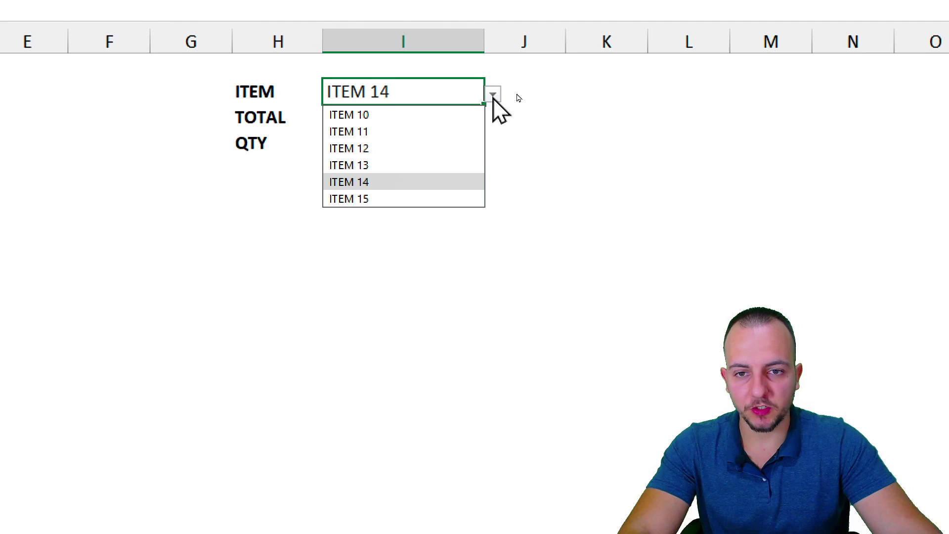
{"action": "left_click", "coordinate": [393, 148]}
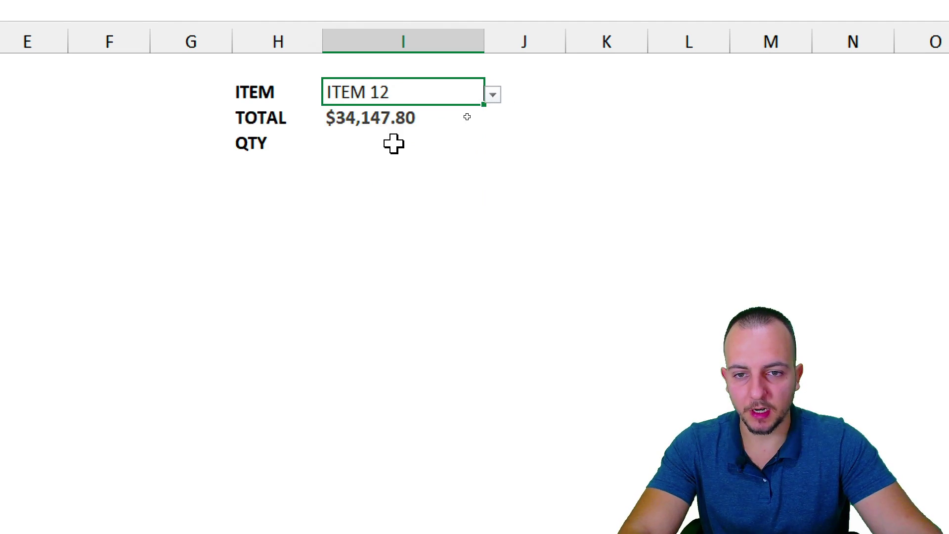
{"action": "left_click", "coordinate": [441, 110]}
{"action": "left_click", "coordinate": [480, 94]}
{"action": "left_click", "coordinate": [493, 95]}
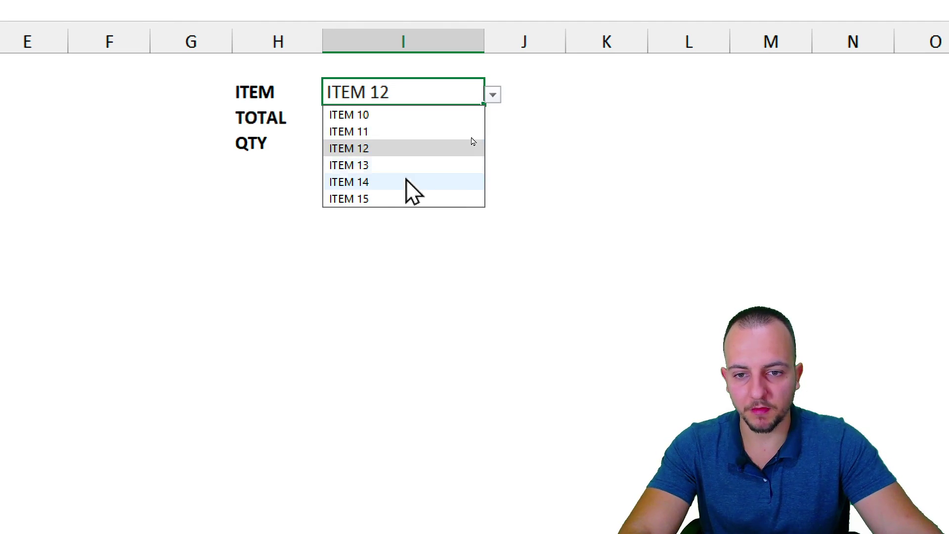
{"action": "left_click", "coordinate": [379, 197]}
{"action": "left_click", "coordinate": [369, 121]}
Step: Choose ITEM 10 in cell I2 and check the recalculated TOTAL in I3
{"action": "left_click", "coordinate": [458, 93]}
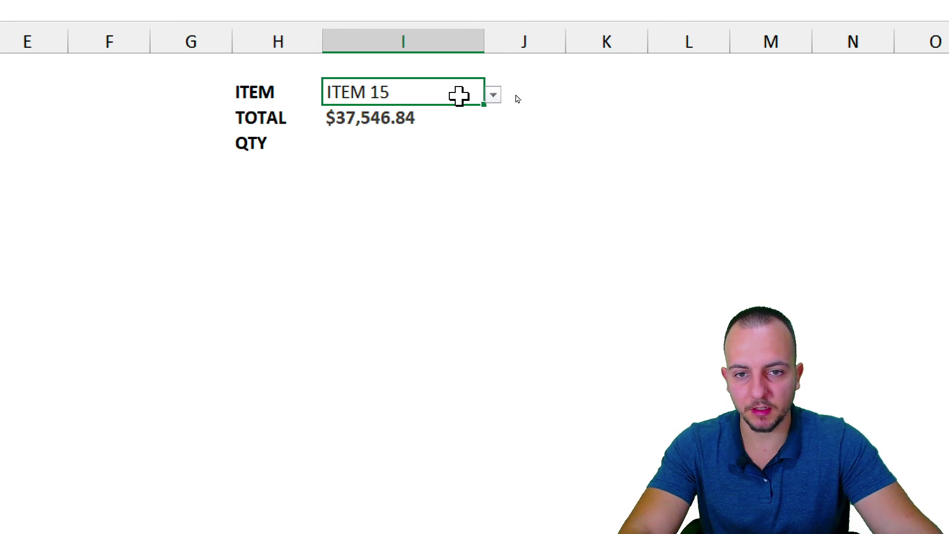
{"action": "left_click", "coordinate": [493, 95]}
{"action": "left_click", "coordinate": [372, 114]}
{"action": "left_click", "coordinate": [369, 118]}
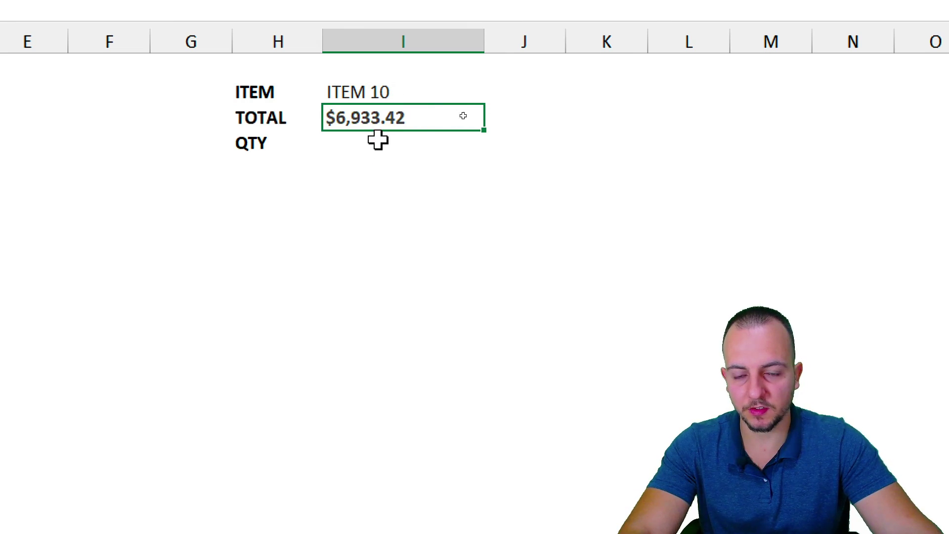
Step: Review the TOTAL and QTY cells I3 and I4, then open the SUMPRODUCT ( 1 e 2 ) sheet
{"action": "left_click", "coordinate": [341, 148]}
{"action": "left_click", "coordinate": [398, 123]}
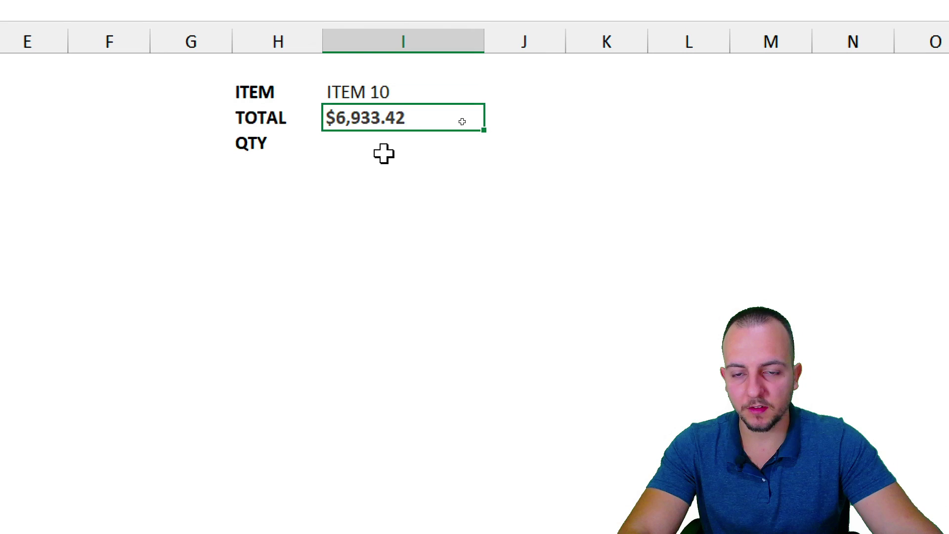
{"action": "left_click", "coordinate": [388, 150]}
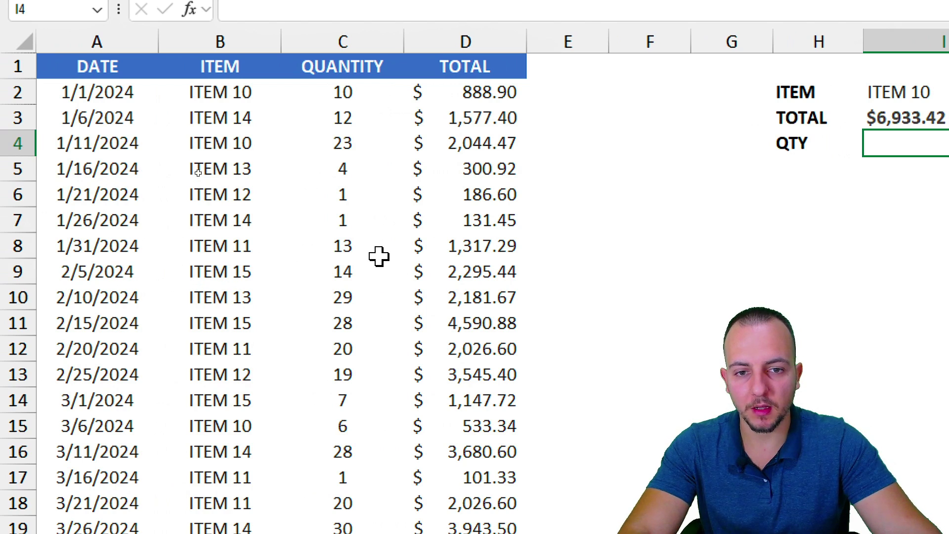
{"action": "left_click", "coordinate": [116, 515]}
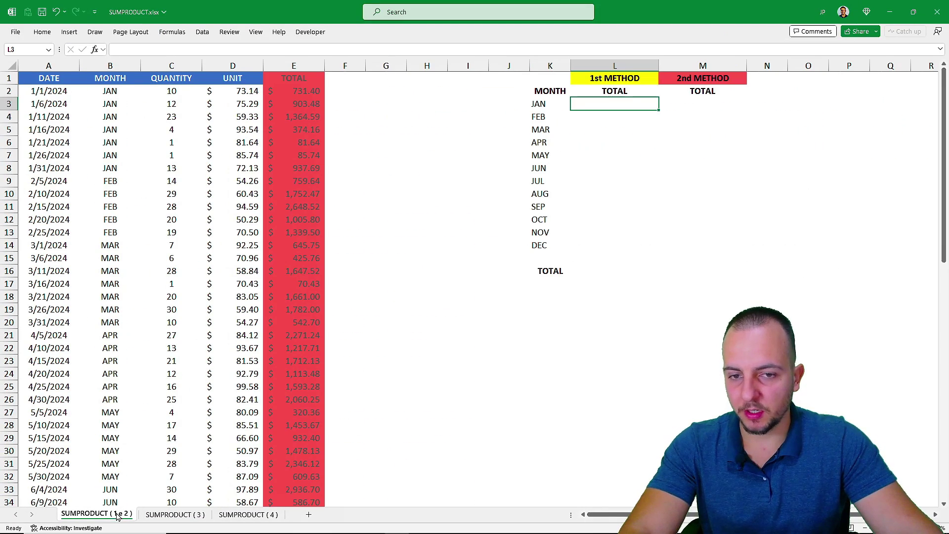
Step: Return to the SUMPRODUCT ( 3 ) sheet and review the empty QTY cell I4 and the QUANTITY column
{"action": "left_click", "coordinate": [166, 515]}
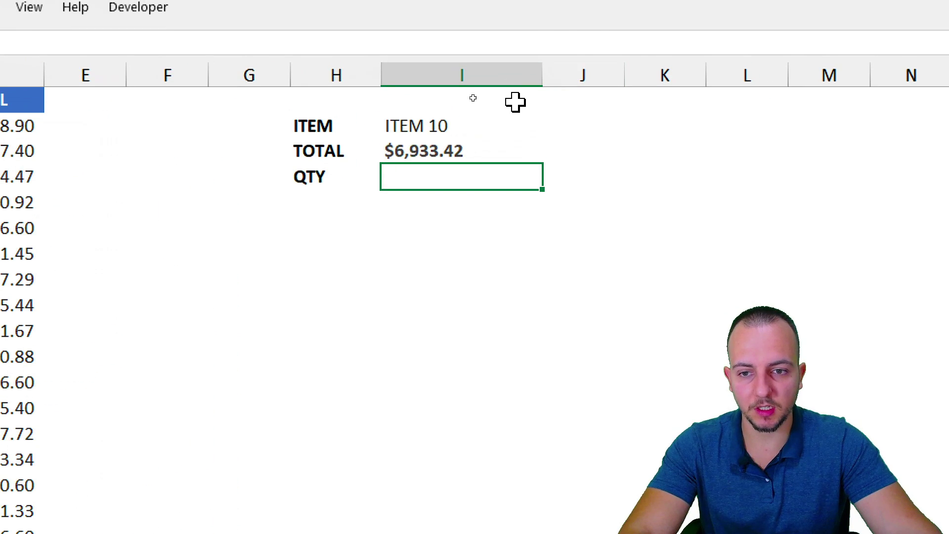
{"action": "left_click_drag", "start_coordinate": [345, 189], "coordinate": [435, 178]}
{"action": "left_click", "coordinate": [363, 176]}
{"action": "left_click", "coordinate": [394, 176]}
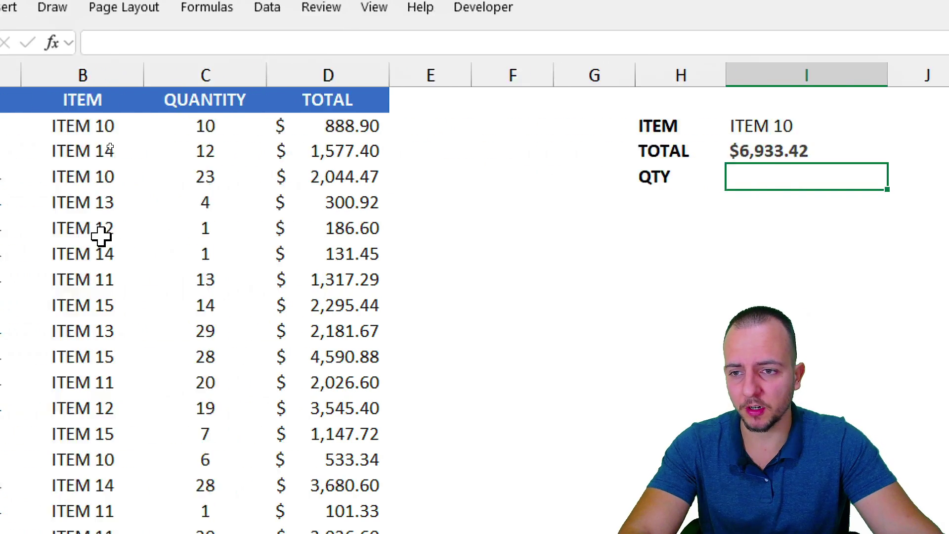
{"action": "left_click_drag", "start_coordinate": [168, 132], "coordinate": [202, 394]}
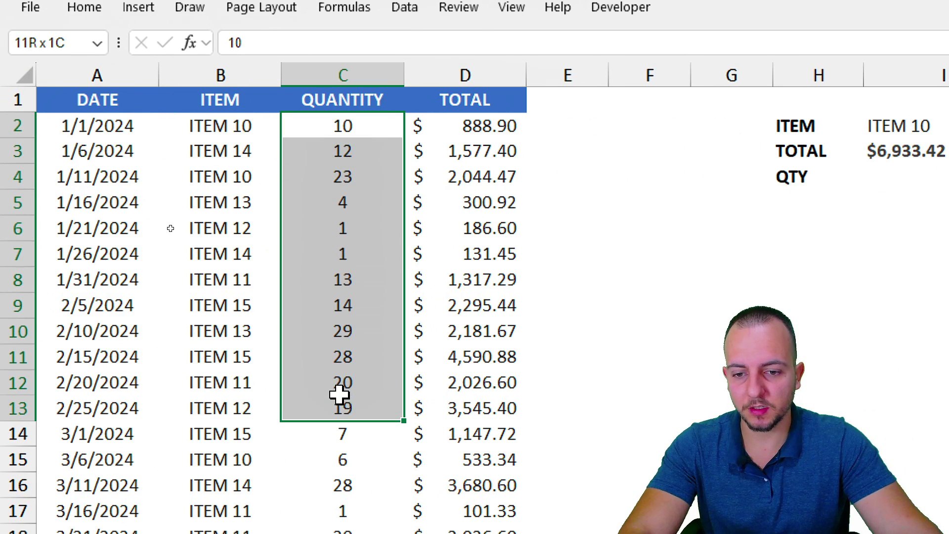
{"action": "left_click_drag", "start_coordinate": [339, 395], "coordinate": [339, 399]}
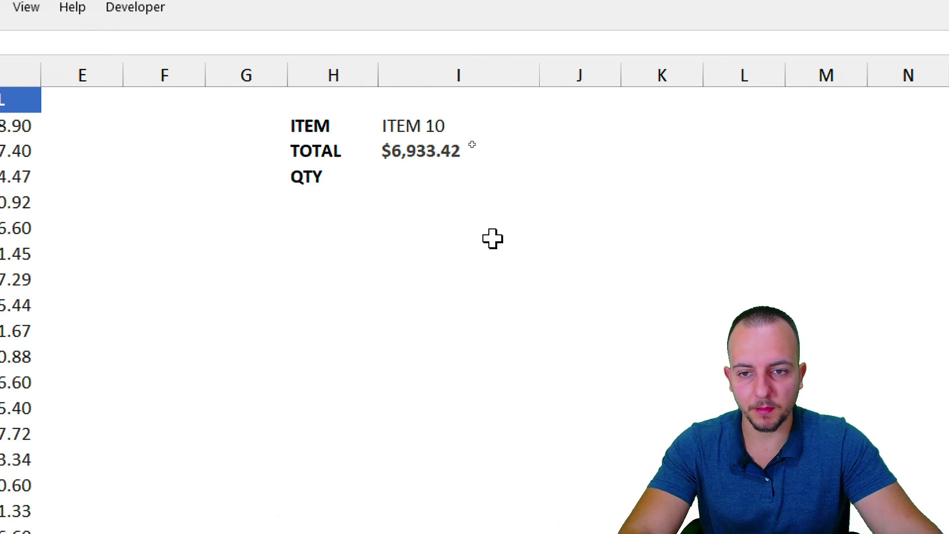
Step: Start a SUMPRODUCT formula in QTY cell I4 that compares the items in B2:B75 with the selected item in I2
{"action": "left_click", "coordinate": [414, 184]}
{"action": "type", "text": "=sump"}
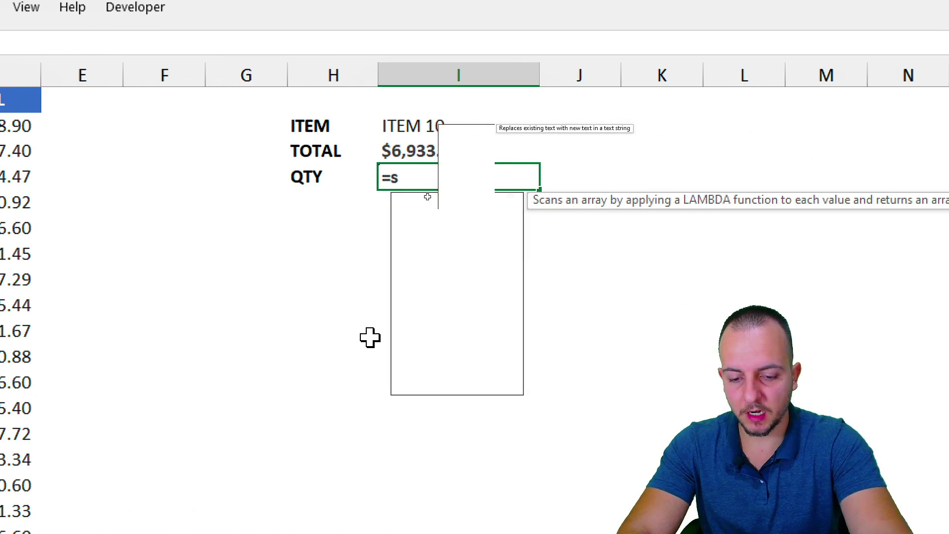
{"action": "type", "text": "ro"}
{"action": "key", "text": "Tab"}
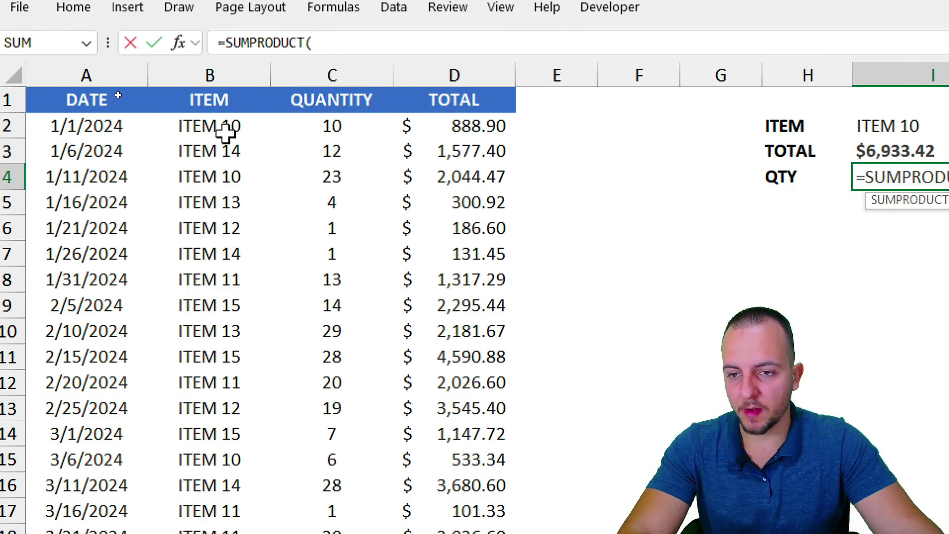
{"action": "left_click_drag", "start_coordinate": [225, 131], "coordinate": [123, 484]}
{"action": "scroll", "coordinate": [422, 303], "scroll_direction": "up", "scroll_amount": 14}
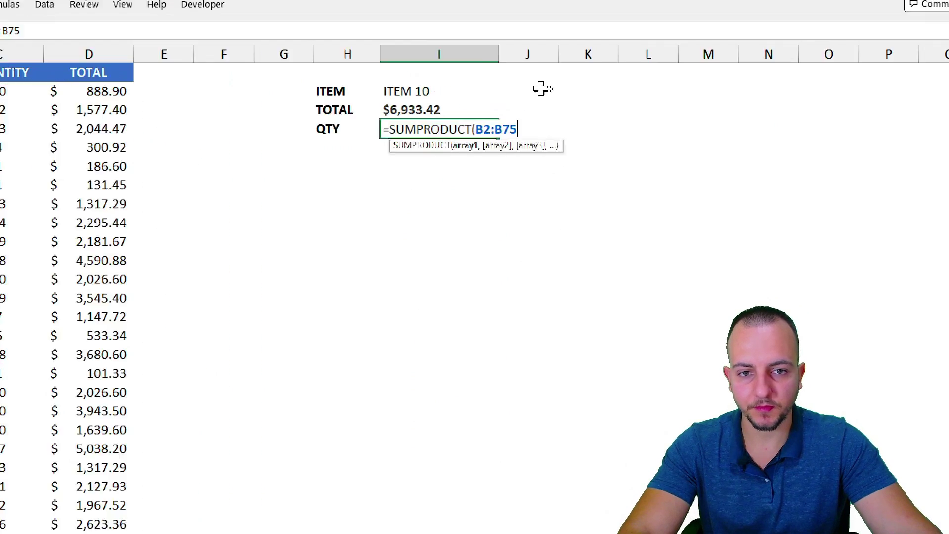
{"action": "type", "text": "="}
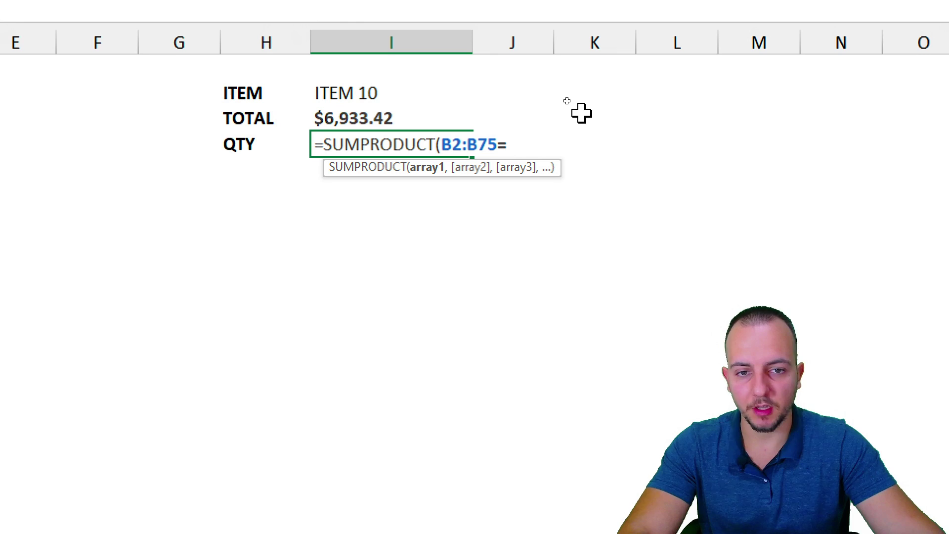
{"action": "left_click", "coordinate": [369, 93]}
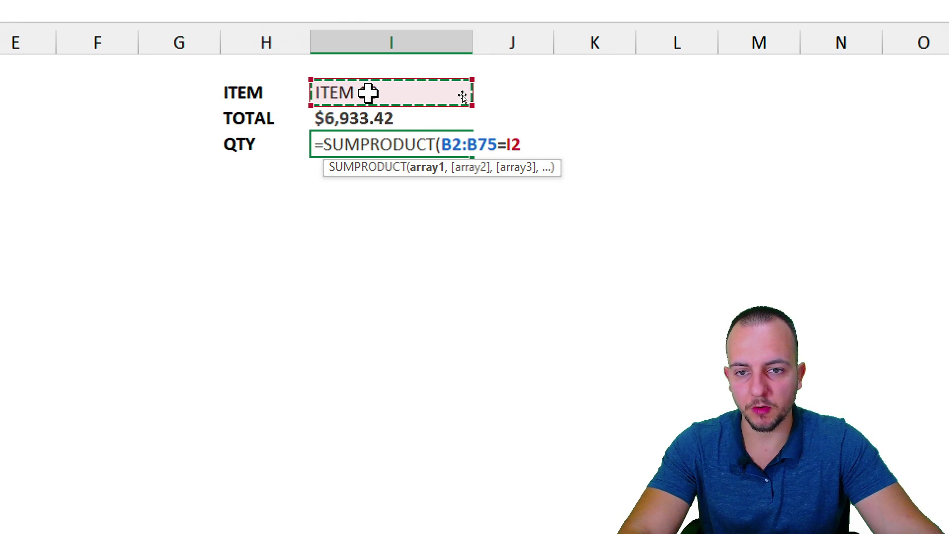
Step: Complete the I4 formula as =SUMPRODUCT((B2:B75=I2)*(C2:C75)) and enter it
{"action": "left_click", "coordinate": [442, 145]}
{"action": "type", "text": "("}
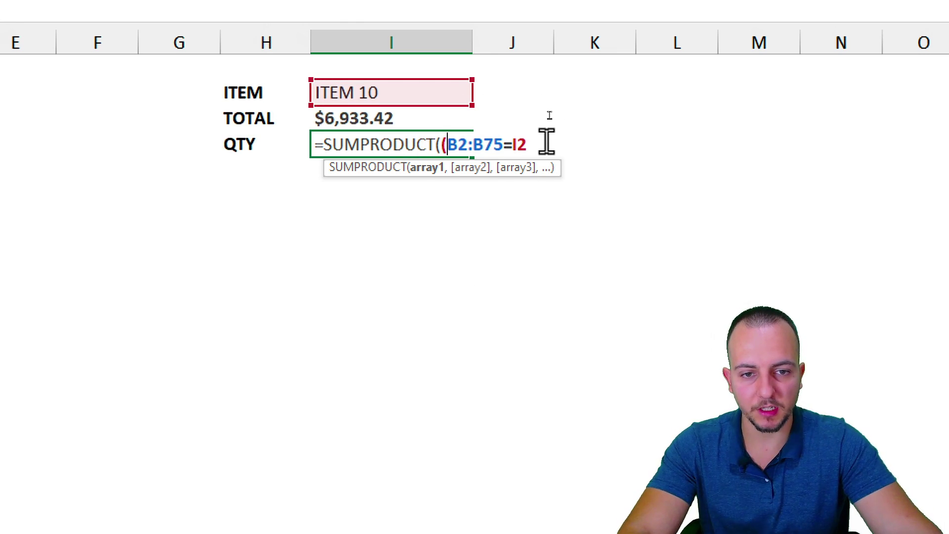
{"action": "type", "text": ")*"}
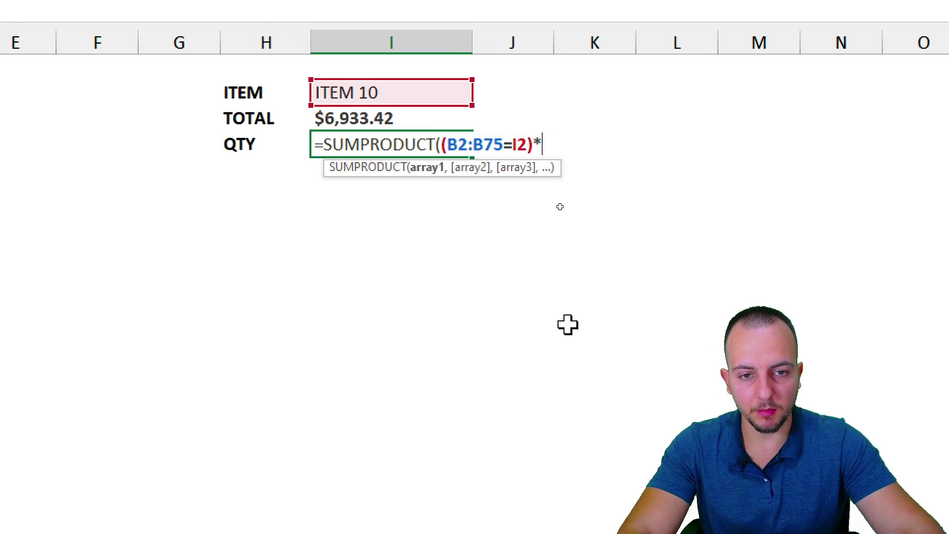
{"action": "type", "text": "("}
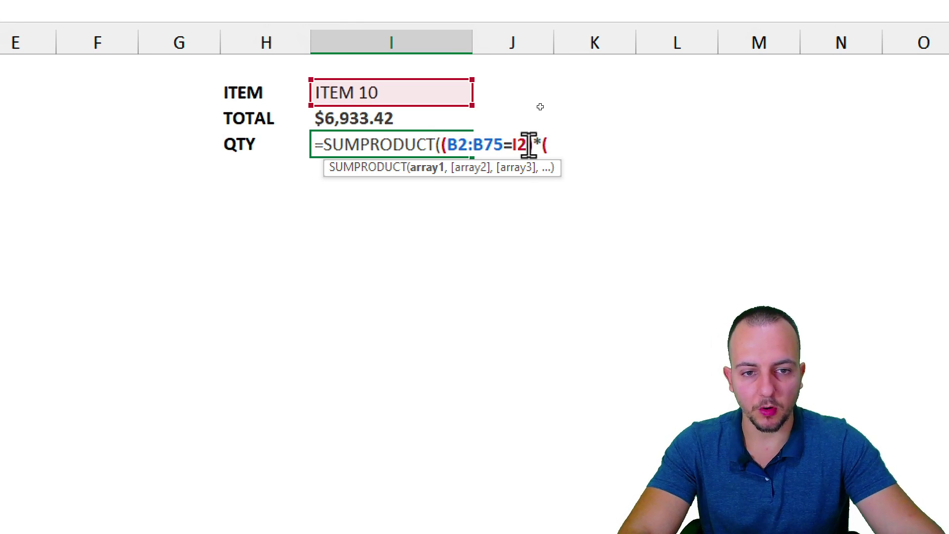
{"action": "scroll", "coordinate": [192, 166], "scroll_direction": "left", "scroll_amount": 3}
{"action": "left_click_drag", "start_coordinate": [241, 102], "coordinate": [266, 533]}
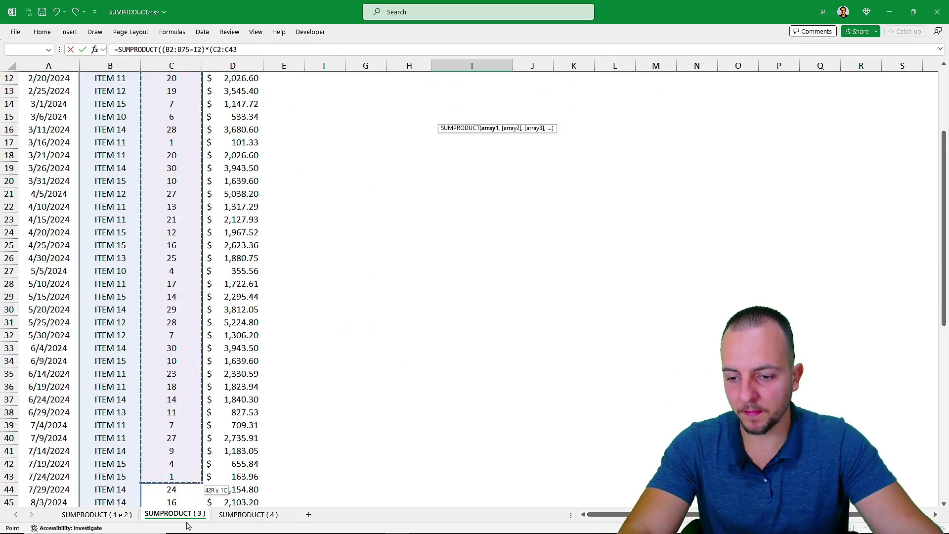
{"action": "left_click_drag", "start_coordinate": [187, 525], "coordinate": [186, 530]}
{"action": "left_click_drag", "start_coordinate": [184, 485], "coordinate": [184, 484]}
{"action": "scroll", "coordinate": [489, 232], "scroll_direction": "up", "scroll_amount": 14}
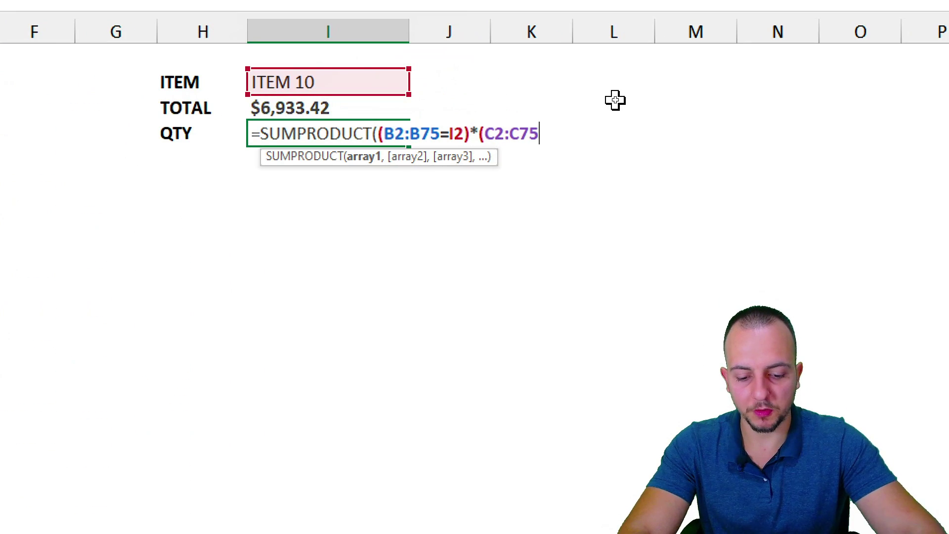
{"action": "type", "text": "))"}
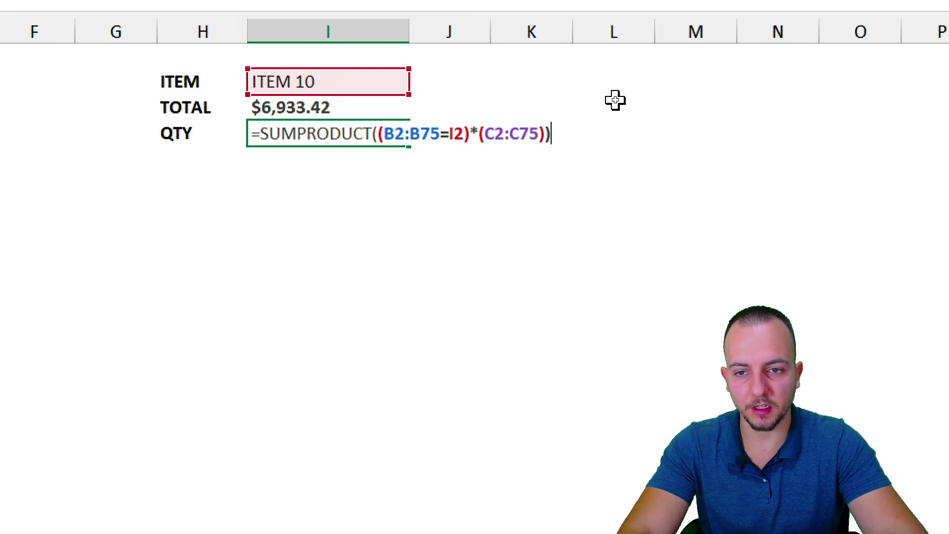
{"action": "key", "text": "Return"}
Step: Choose ITEM 14 in cell I2 and check the recalculated QTY in I4
{"action": "left_click", "coordinate": [317, 133]}
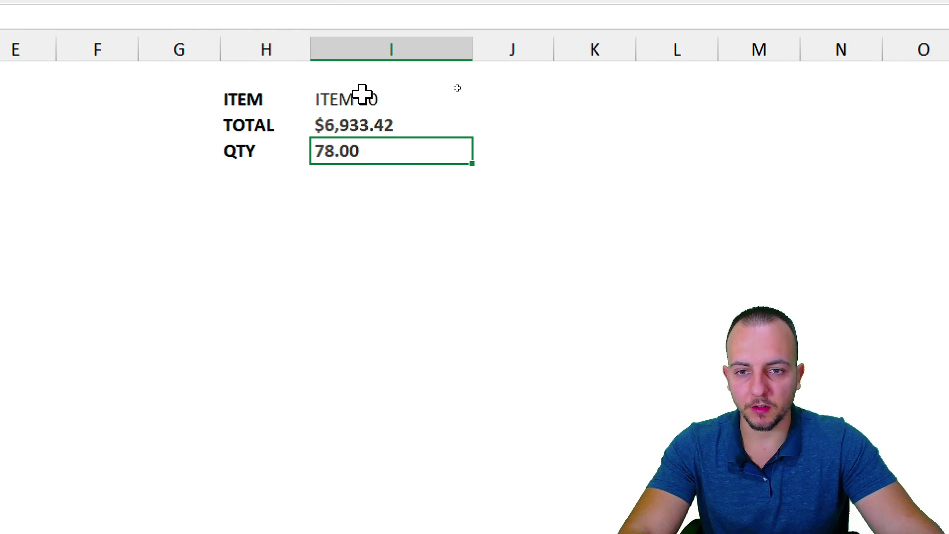
{"action": "left_click", "coordinate": [309, 80]}
{"action": "left_click", "coordinate": [481, 103]}
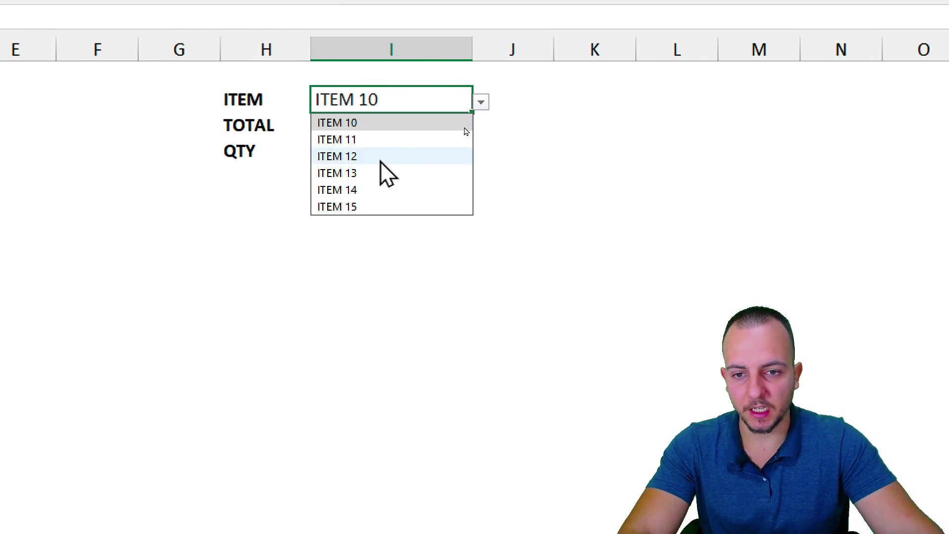
{"action": "left_click", "coordinate": [371, 190]}
{"action": "left_click", "coordinate": [346, 152]}
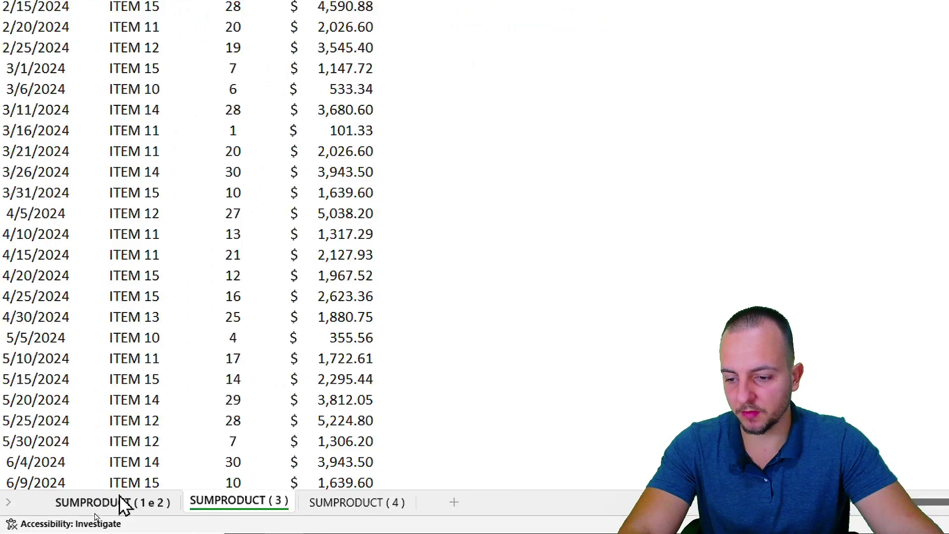
Step: Compare the SUMPRODUCT ( 1 e 2 ) and SUMPRODUCT ( 4 ) sheets, finishing on SUMPRODUCT ( 1 e 2 )
{"action": "left_click", "coordinate": [84, 514]}
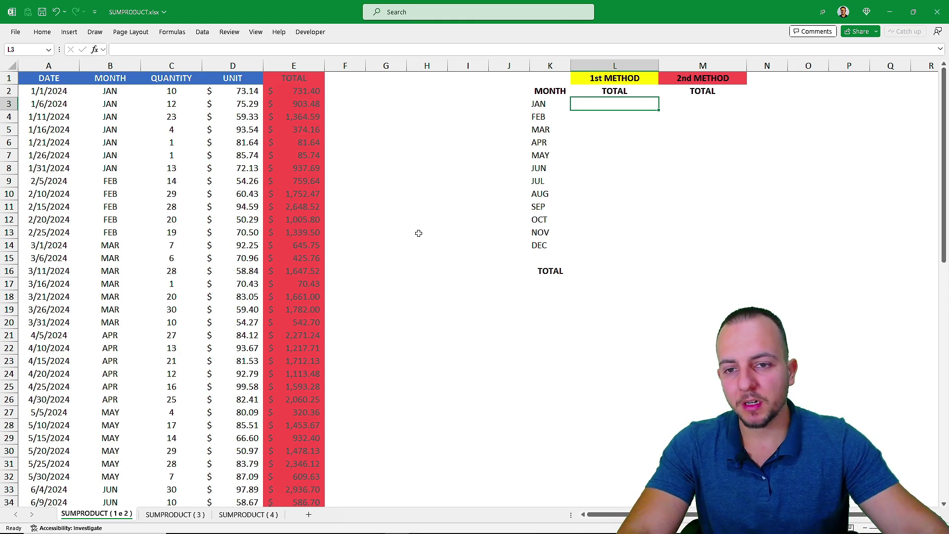
{"action": "left_click", "coordinate": [248, 515]}
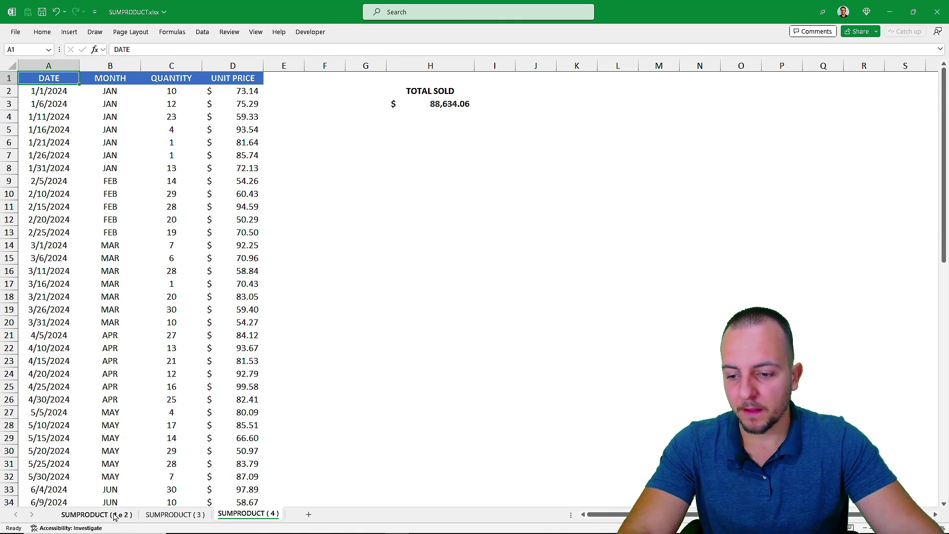
{"action": "left_click", "coordinate": [114, 514]}
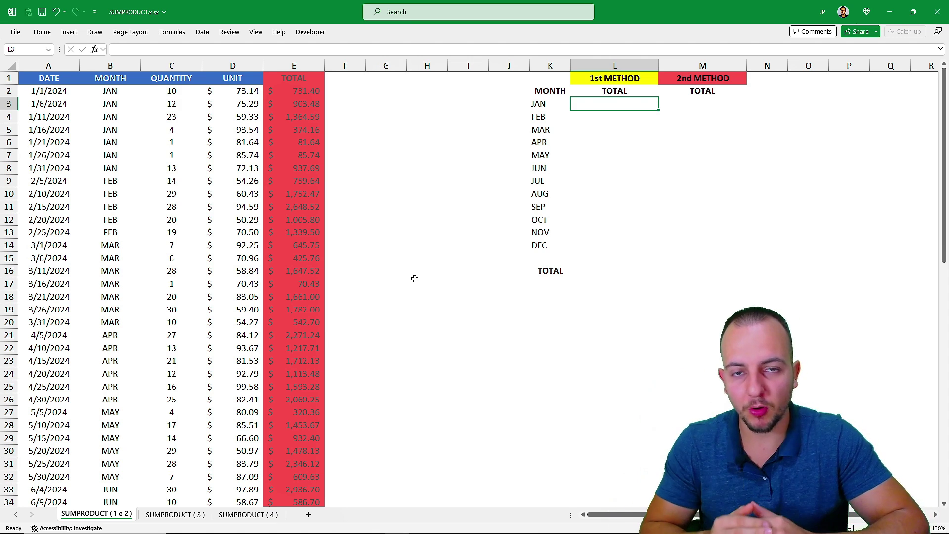
{"action": "left_click", "coordinate": [248, 515]}
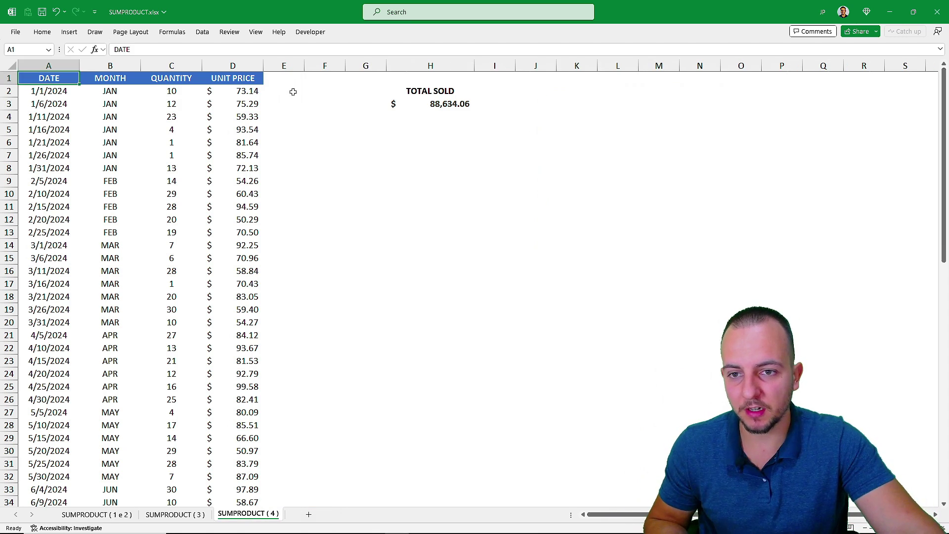
{"action": "left_click", "coordinate": [284, 65]}
{"action": "left_click", "coordinate": [66, 79]}
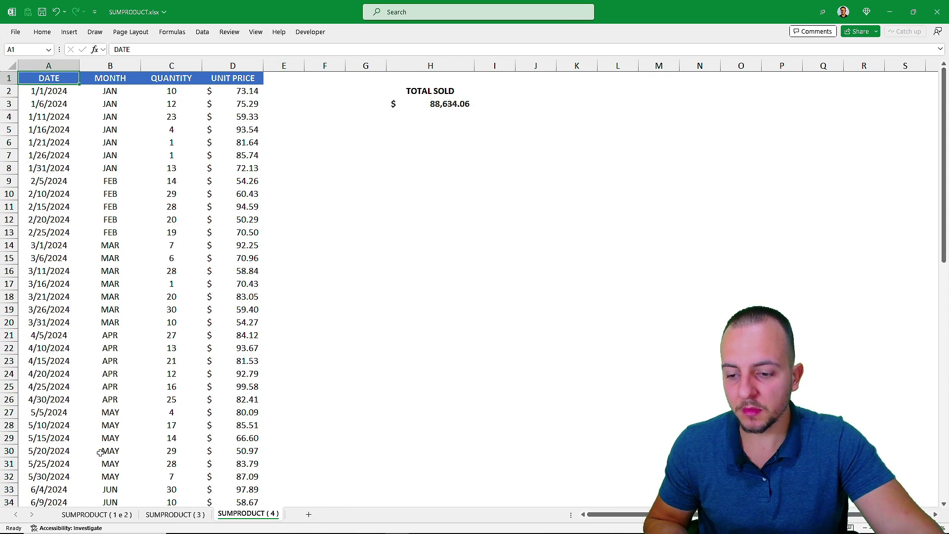
{"action": "left_click", "coordinate": [92, 515]}
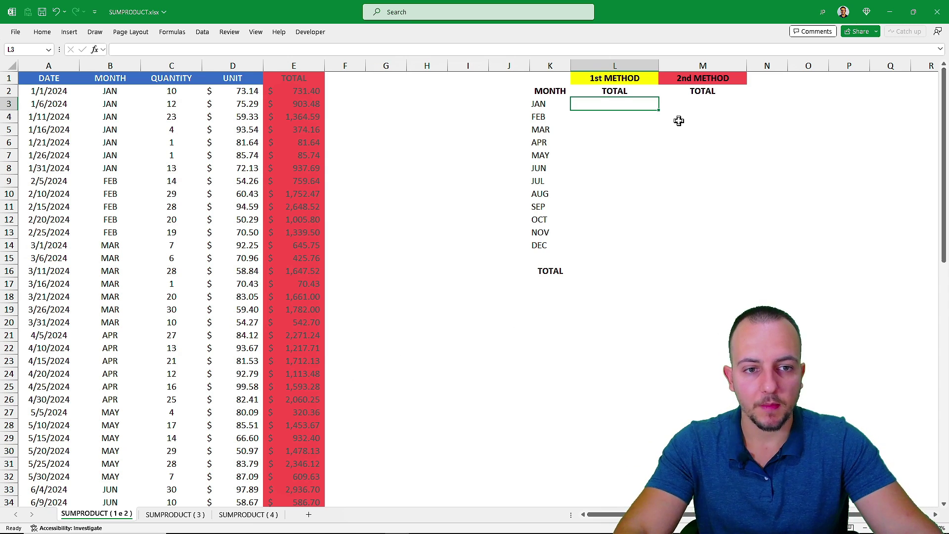
Step: Review the 1st METHOD TOTAL column from its heading in L1 to the DEC row
{"action": "left_click_drag", "start_coordinate": [641, 79], "coordinate": [618, 191]}
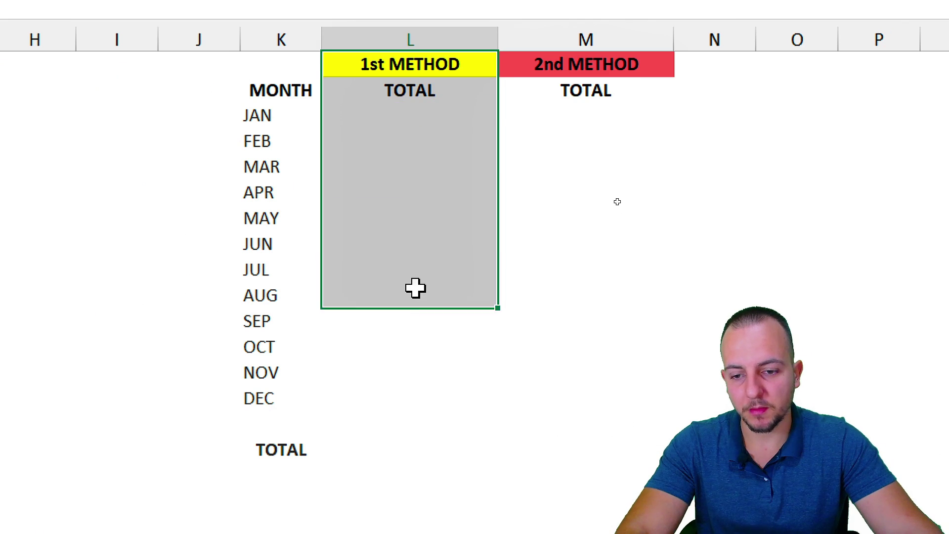
{"action": "left_click_drag", "start_coordinate": [416, 288], "coordinate": [403, 394]}
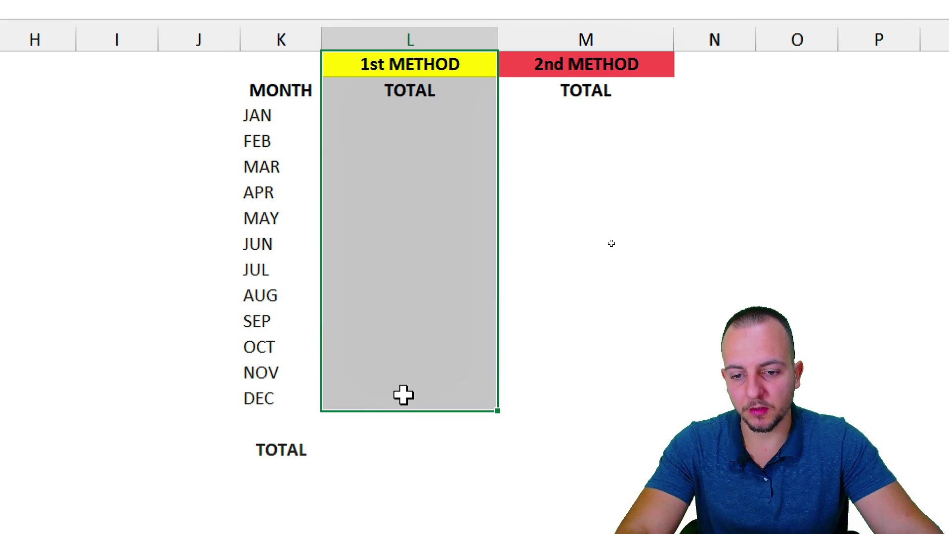
{"action": "left_click", "coordinate": [379, 123]}
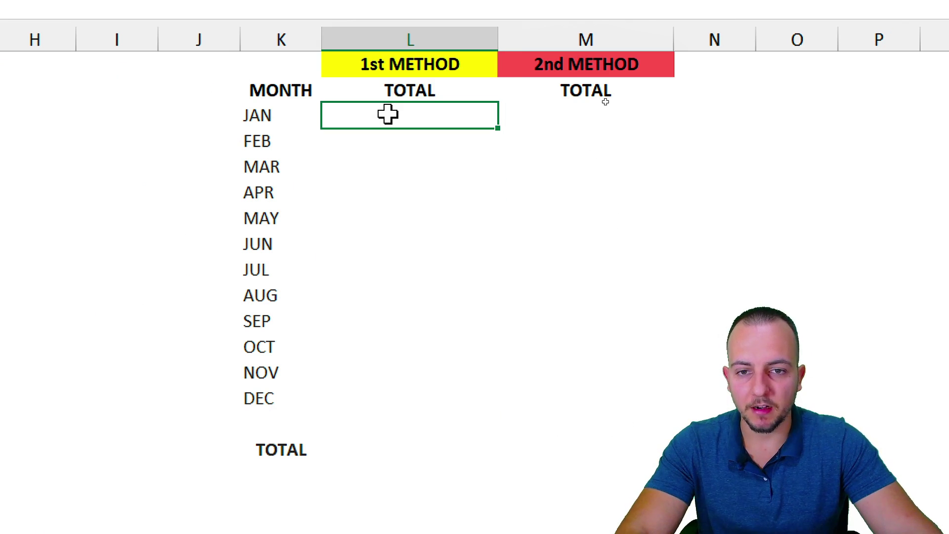
{"action": "left_click_drag", "start_coordinate": [396, 86], "coordinate": [358, 385]}
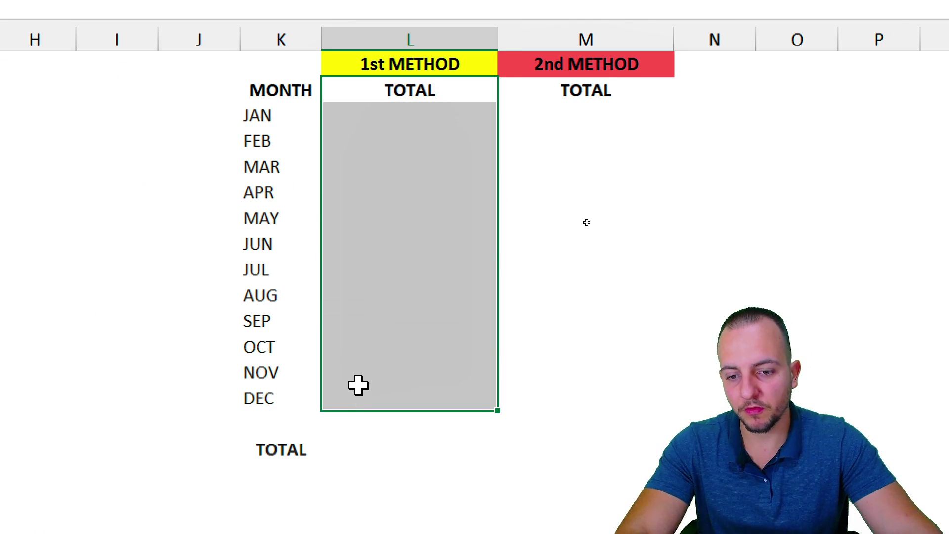
Step: Go through the months JAN to APR in column K and select the JAN total cell L3
{"action": "left_click", "coordinate": [263, 115]}
{"action": "left_click", "coordinate": [269, 134]}
{"action": "left_click", "coordinate": [274, 166]}
{"action": "left_click", "coordinate": [267, 183]}
{"action": "left_click", "coordinate": [395, 94]}
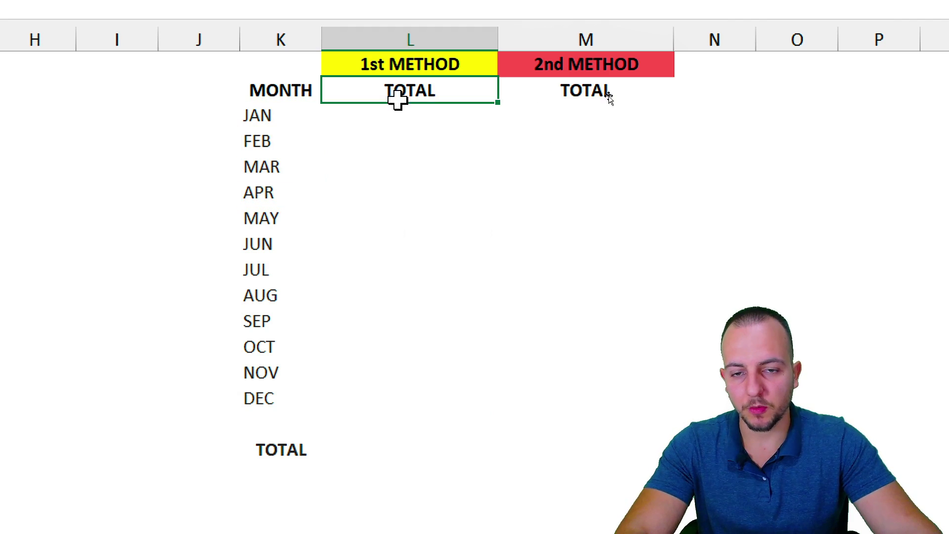
{"action": "left_click", "coordinate": [386, 117]}
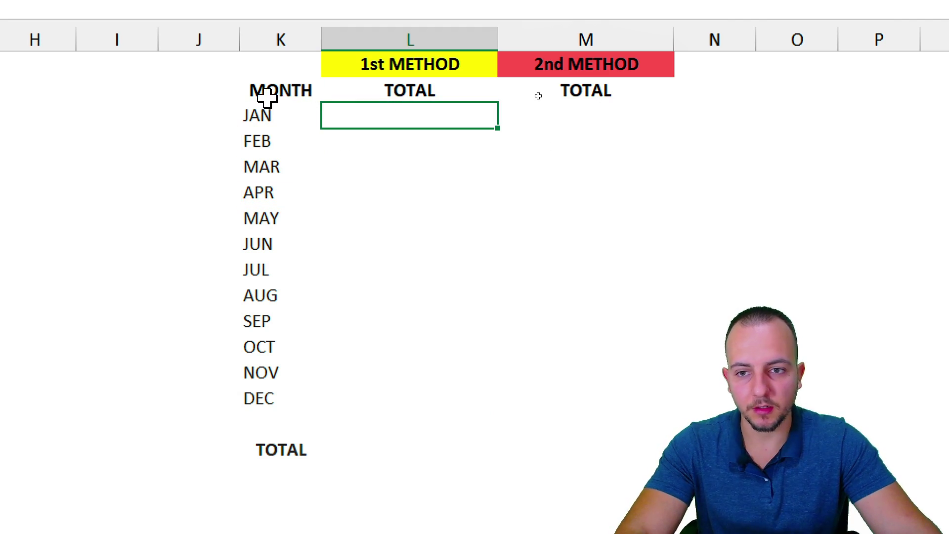
{"action": "left_click", "coordinate": [275, 114]}
{"action": "left_click", "coordinate": [282, 142]}
{"action": "left_click", "coordinate": [282, 168]}
{"action": "left_click", "coordinate": [277, 192]}
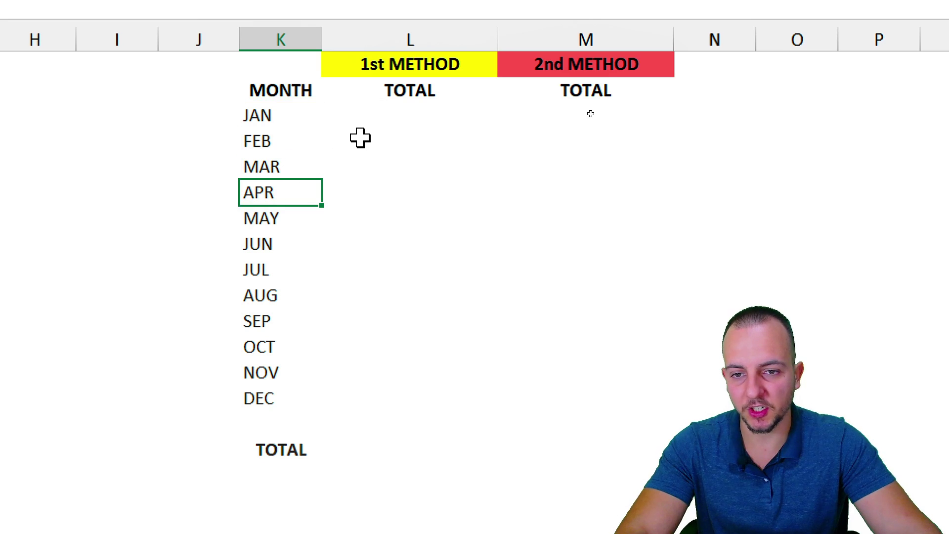
{"action": "left_click", "coordinate": [396, 116]}
Step: Examine the MONTH column B and TOTAL column E of the sales table together, ending on the QUANTITY data
{"action": "scroll", "coordinate": [94, 127], "scroll_direction": "left", "scroll_amount": 5}
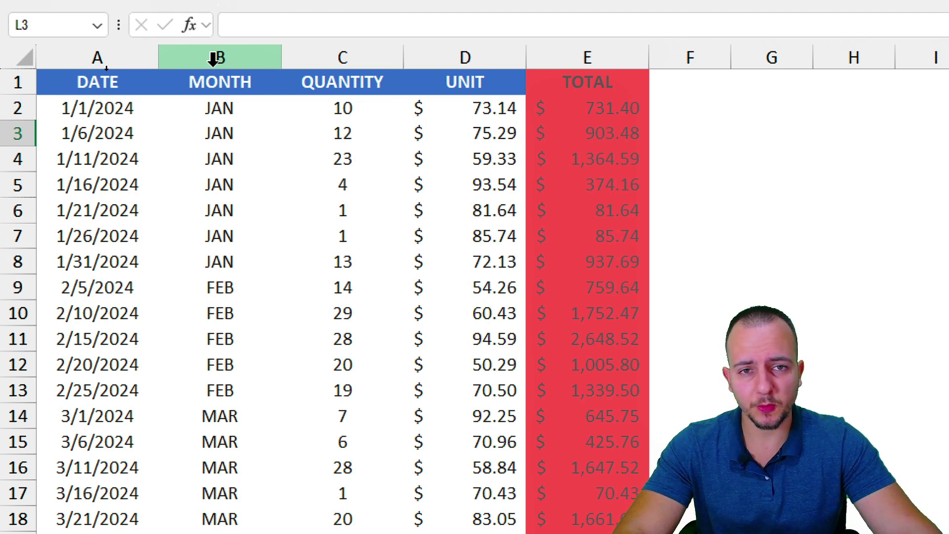
{"action": "left_click", "coordinate": [213, 60]}
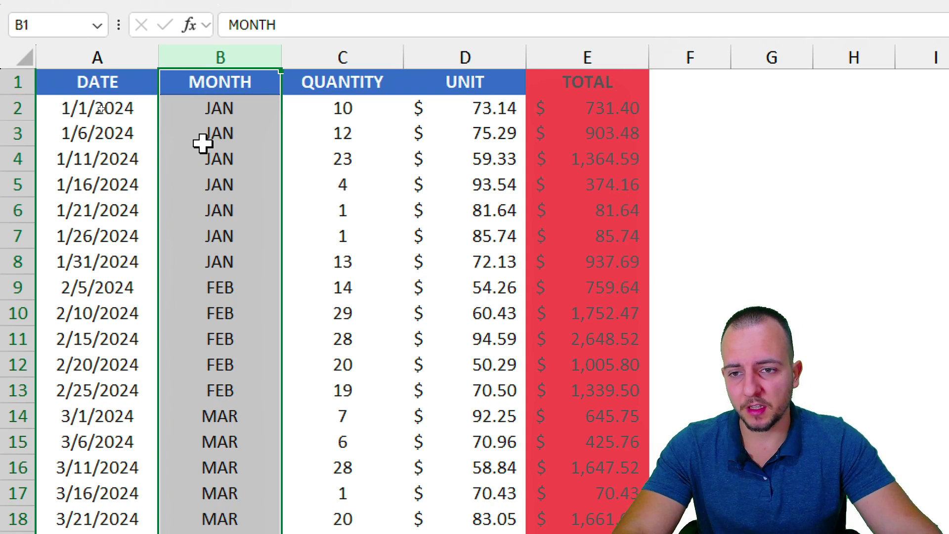
{"action": "left_click", "coordinate": [569, 57], "text": "ctrl"}
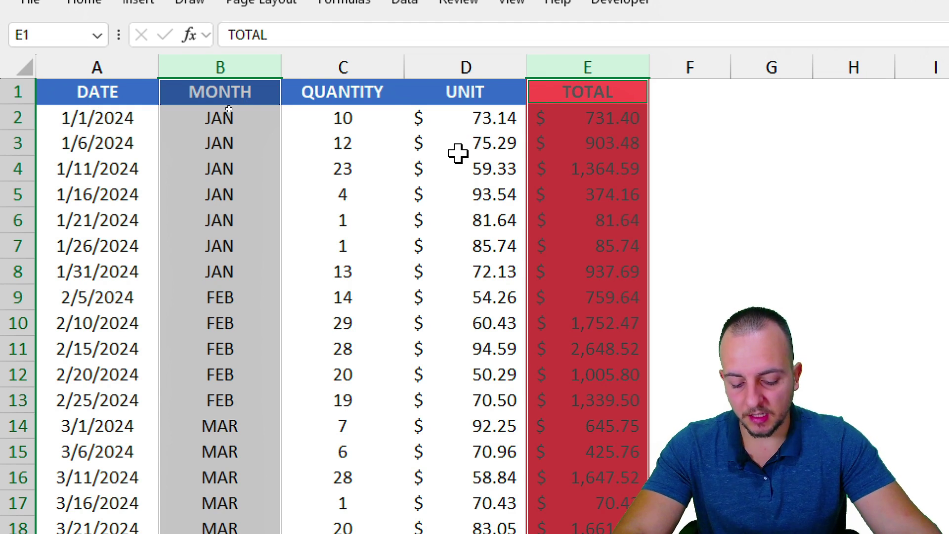
{"action": "left_click", "coordinate": [357, 163]}
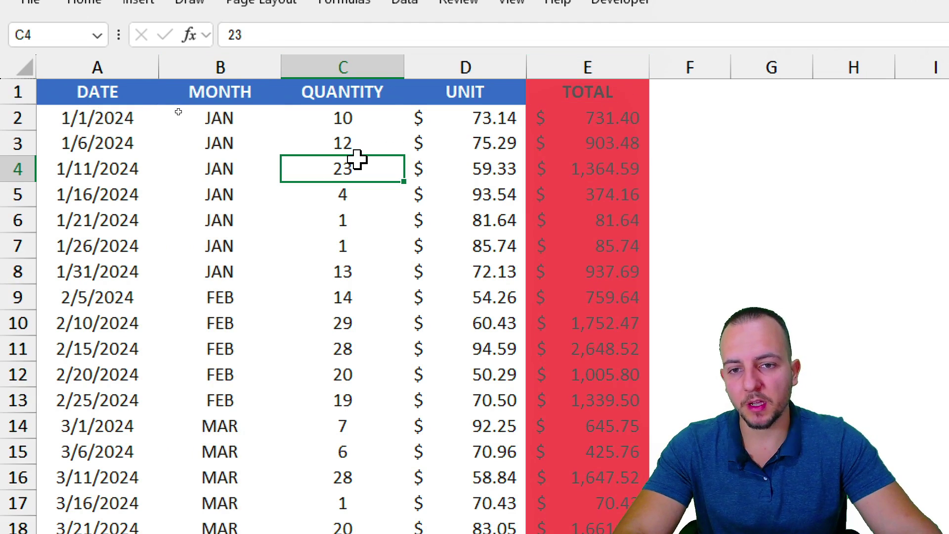
Step: Examine the TOTAL column E and the QUANTITY and UNIT columns C and D of the sales table
{"action": "left_click", "coordinate": [255, 62]}
{"action": "left_click", "coordinate": [558, 64]}
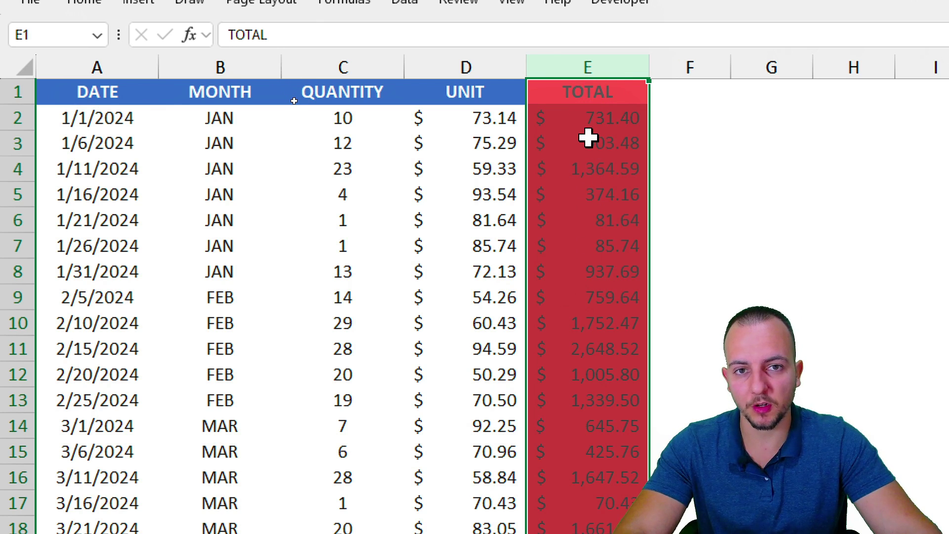
{"action": "left_click", "coordinate": [375, 68]}
{"action": "left_click", "coordinate": [459, 60], "text": "ctrl"}
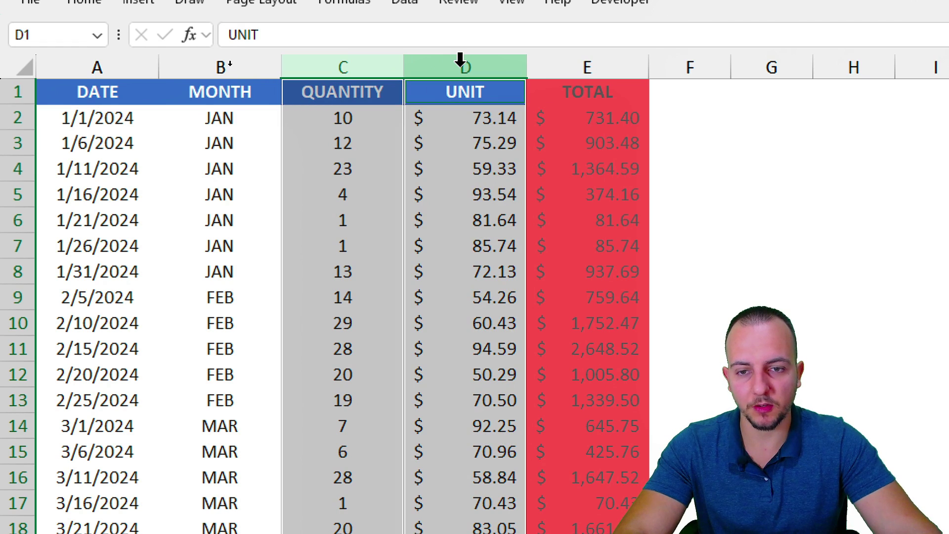
{"action": "key", "text": "Left"}
{"action": "key", "text": "Left"}
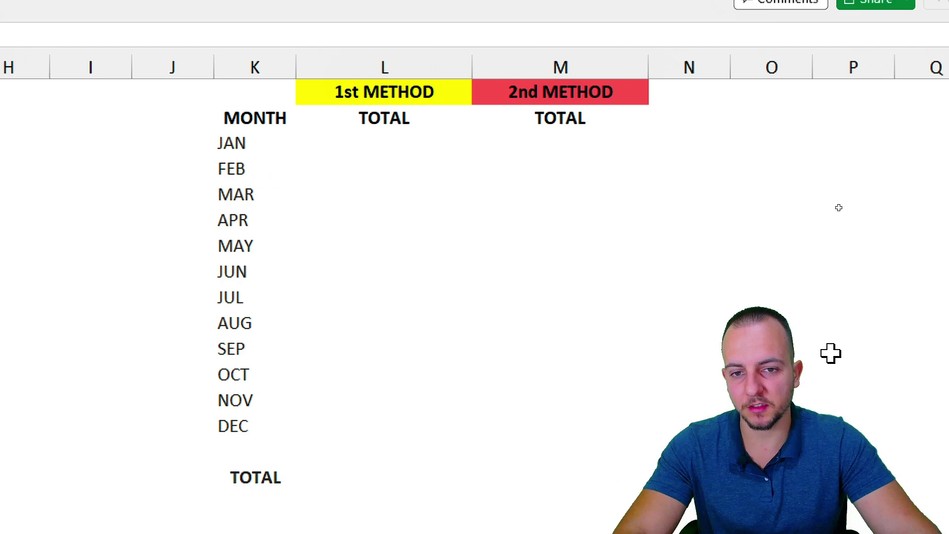
Step: Start a SUMPRODUCT formula in the JAN total cell L3 with the parenthesized condition (B2:B75=K3)
{"action": "left_click", "coordinate": [363, 143]}
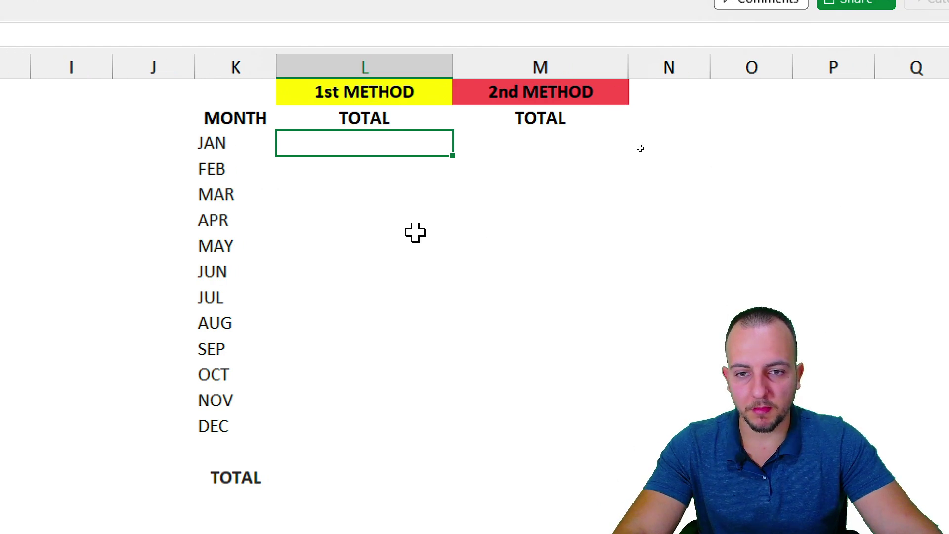
{"action": "type", "text": "="}
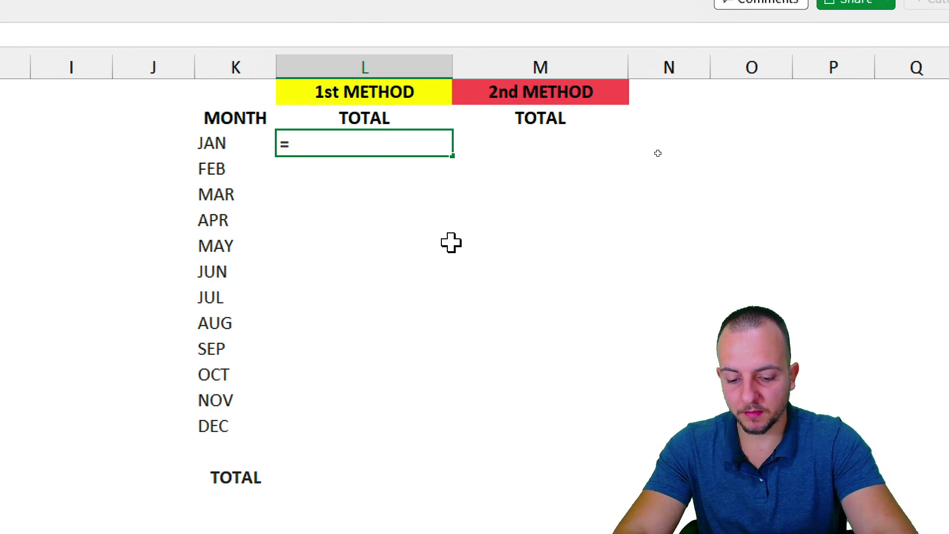
{"action": "type", "text": "sumpro"}
{"action": "key", "text": "Tab"}
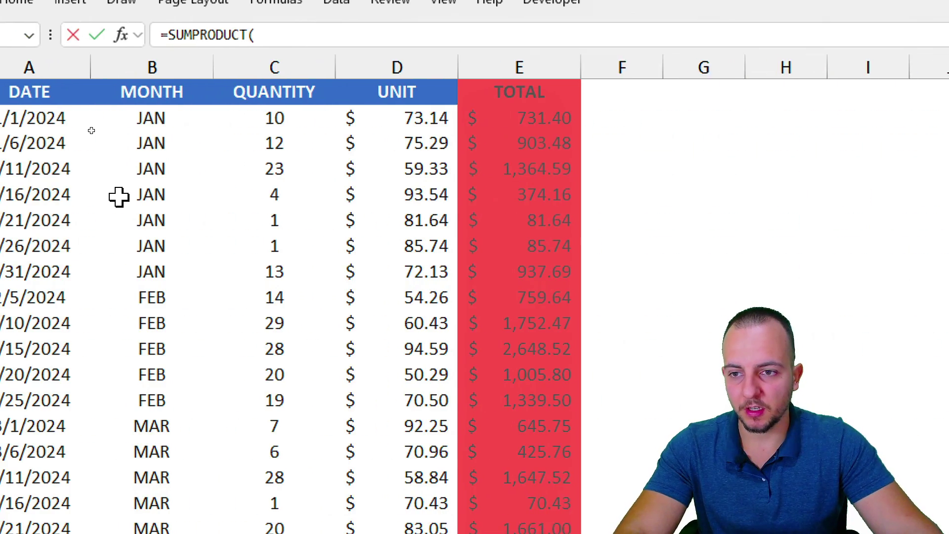
{"action": "left_click_drag", "start_coordinate": [197, 118], "coordinate": [119, 477]}
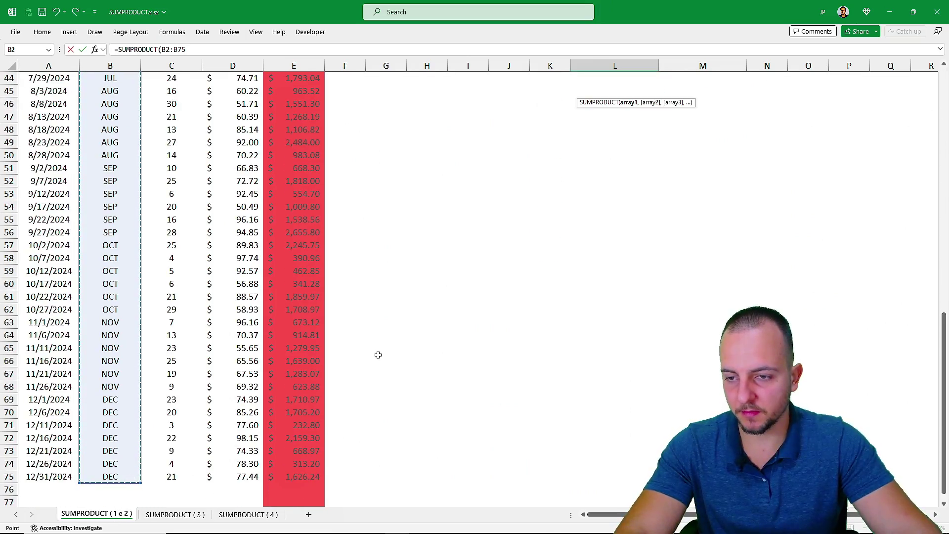
{"action": "scroll", "coordinate": [379, 355], "scroll_direction": "up", "scroll_amount": 15}
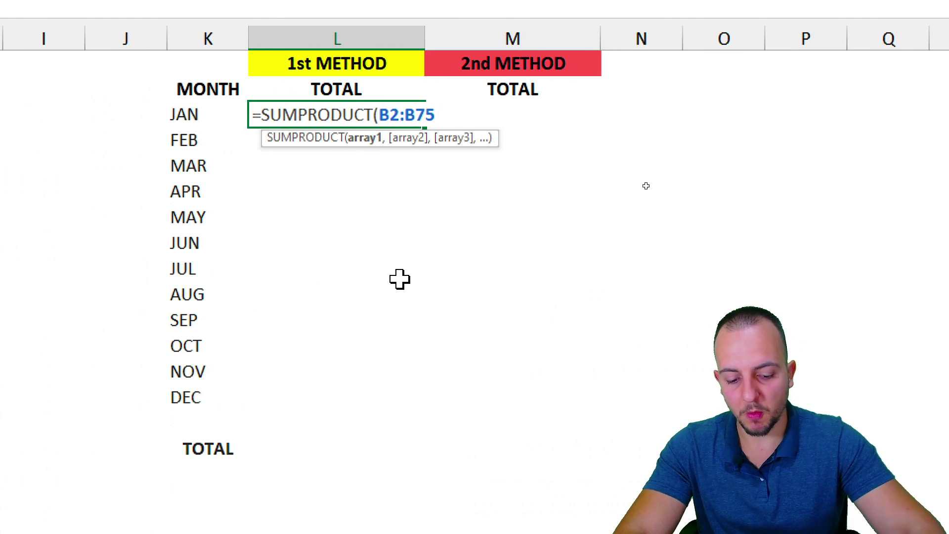
{"action": "type", "text": "="}
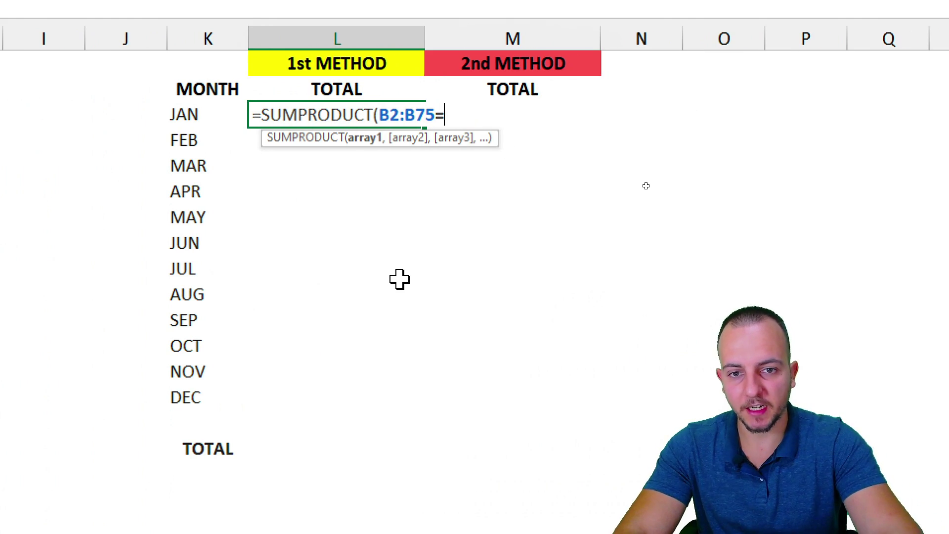
{"action": "left_click", "coordinate": [212, 117]}
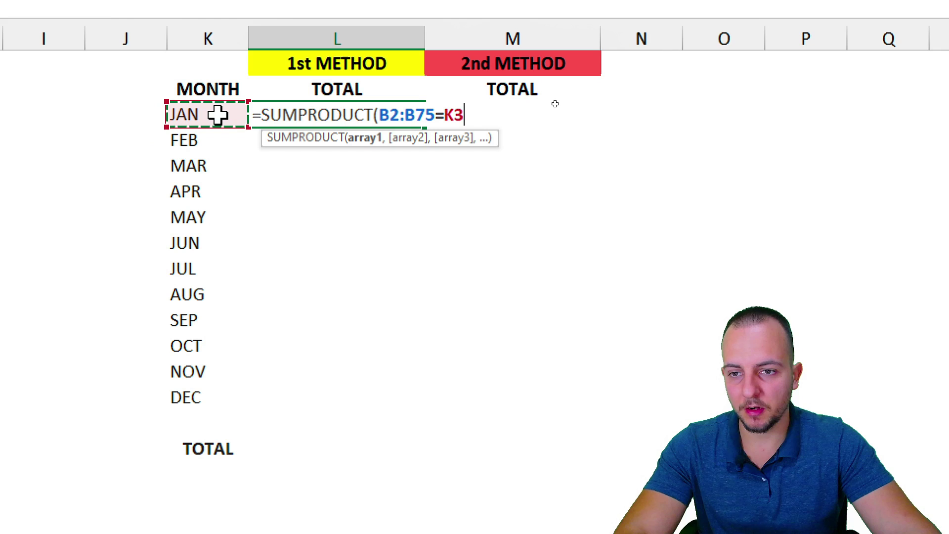
{"action": "left_click", "coordinate": [381, 117]}
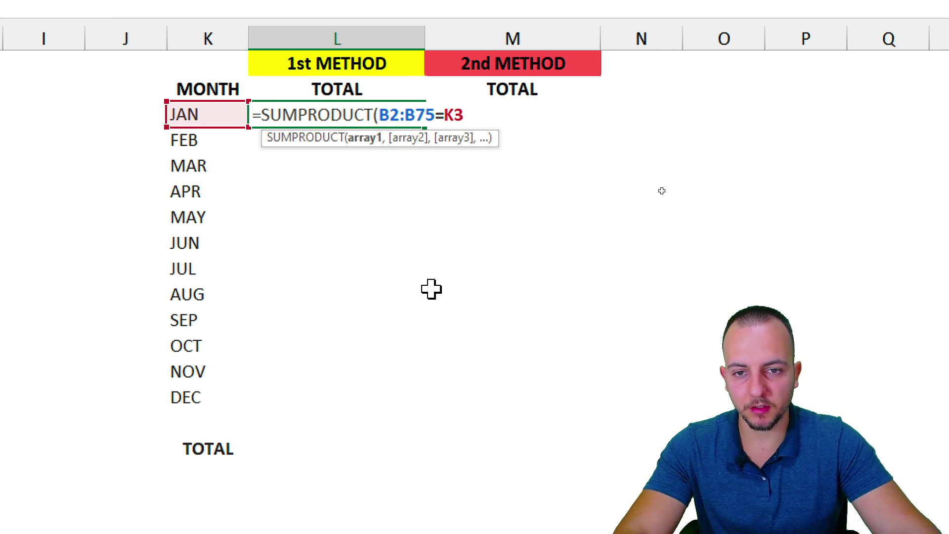
{"action": "type", "text": "("}
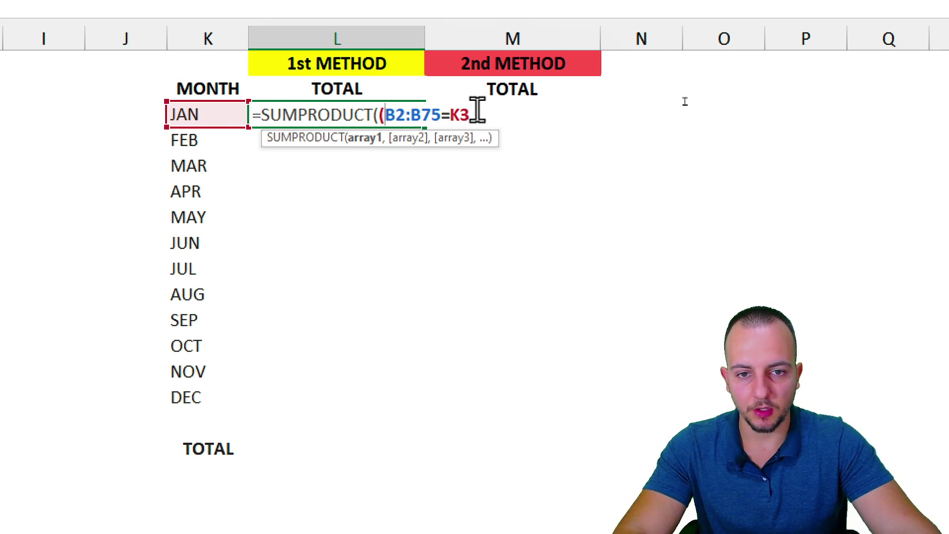
{"action": "type", "text": ")"}
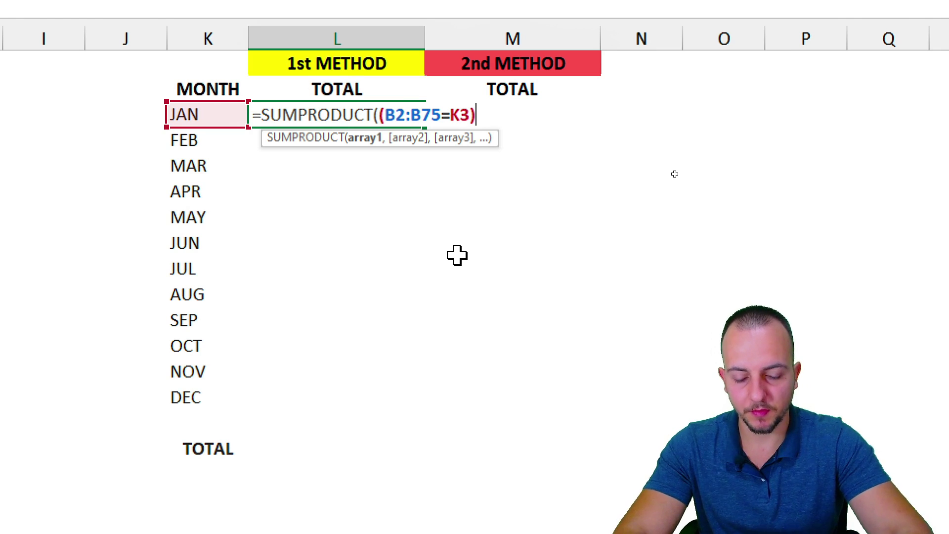
Step: Multiply the month condition by the sales totals (E2:E75) and complete the JAN formula
{"action": "type", "text": "*"}
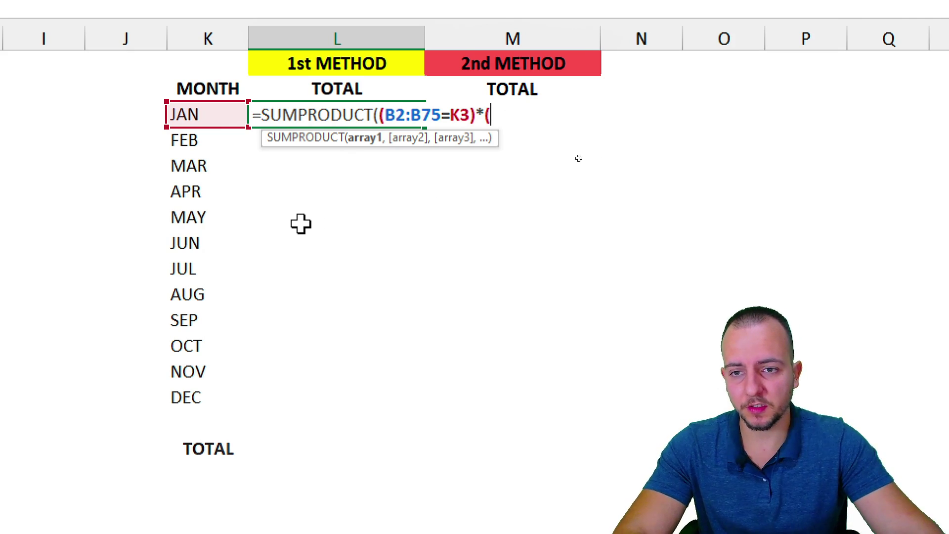
{"action": "type", "text": "("}
{"action": "scroll", "coordinate": [301, 224], "scroll_direction": "left", "scroll_amount": 5}
{"action": "left_click_drag", "start_coordinate": [484, 94], "coordinate": [308, 478]}
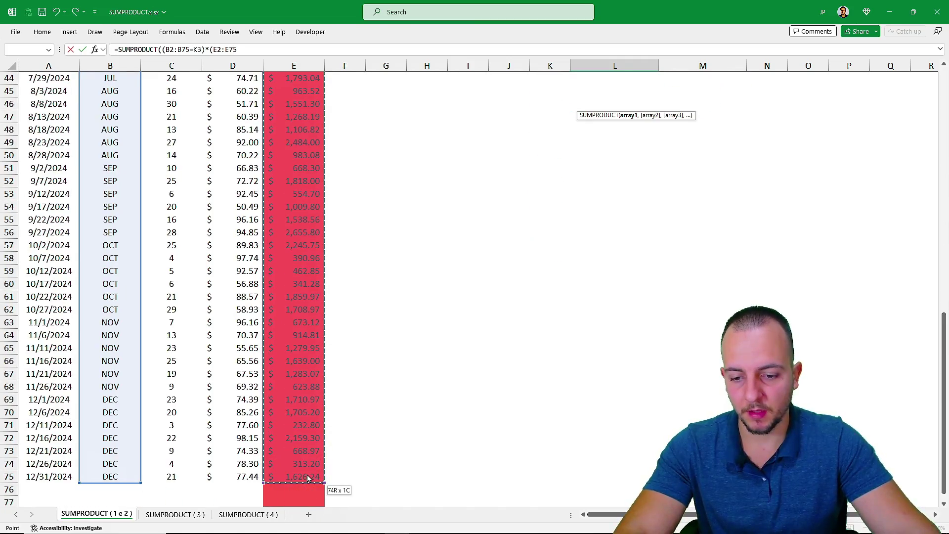
{"action": "scroll", "coordinate": [595, 320], "scroll_direction": "up", "scroll_amount": 14}
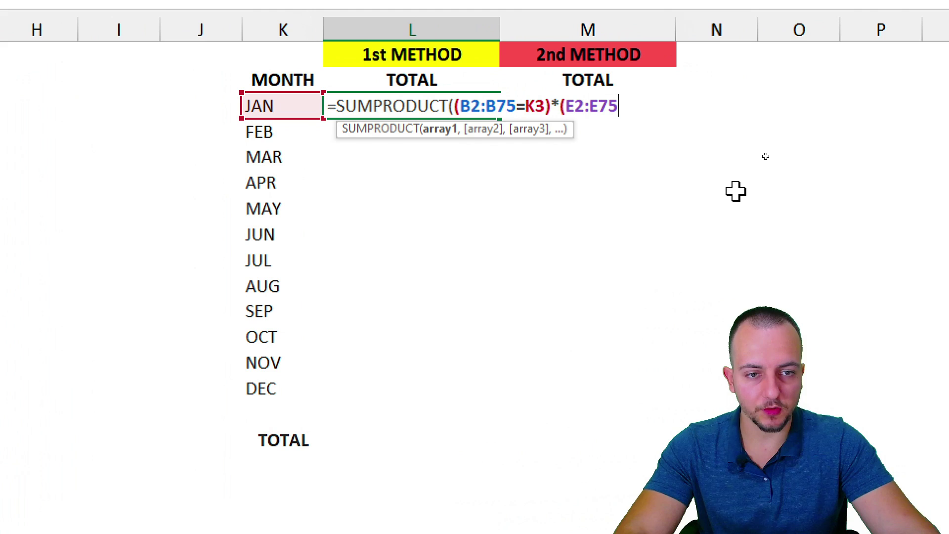
{"action": "type", "text": "))"}
{"action": "key", "text": "Return"}
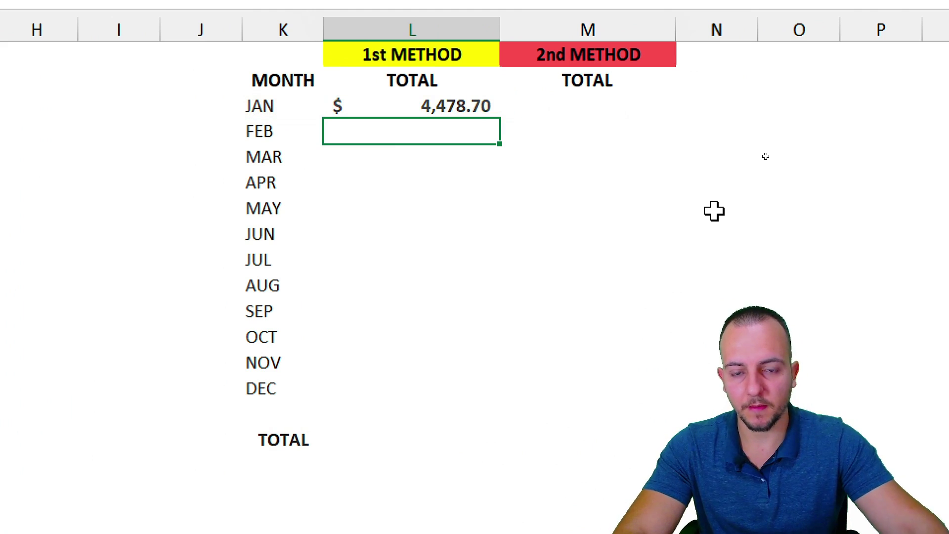
Step: Copy the JAN formula down to DEC and try shifting the JUL formula's month range to B13:B86
{"action": "left_click", "coordinate": [485, 114]}
{"action": "left_click_drag", "start_coordinate": [501, 122], "coordinate": [439, 396]}
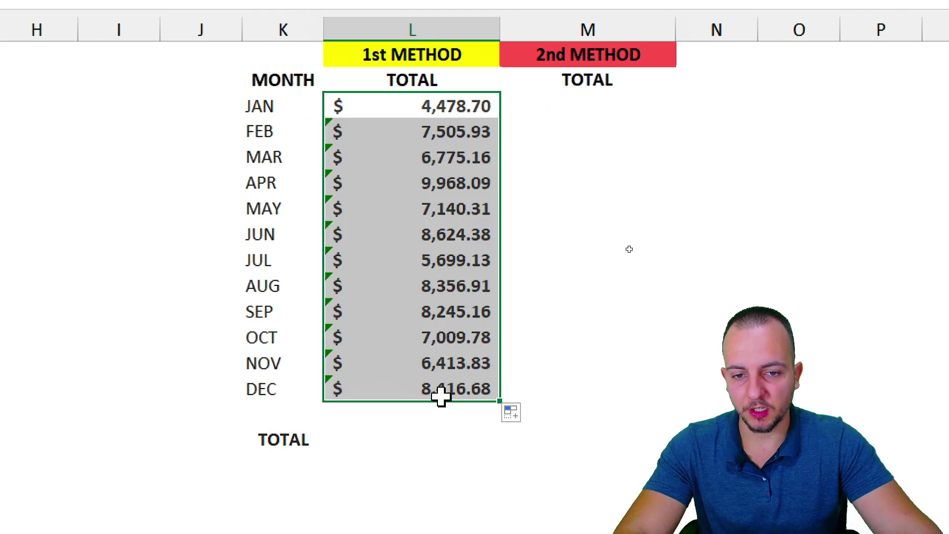
{"action": "double_click", "coordinate": [415, 258]}
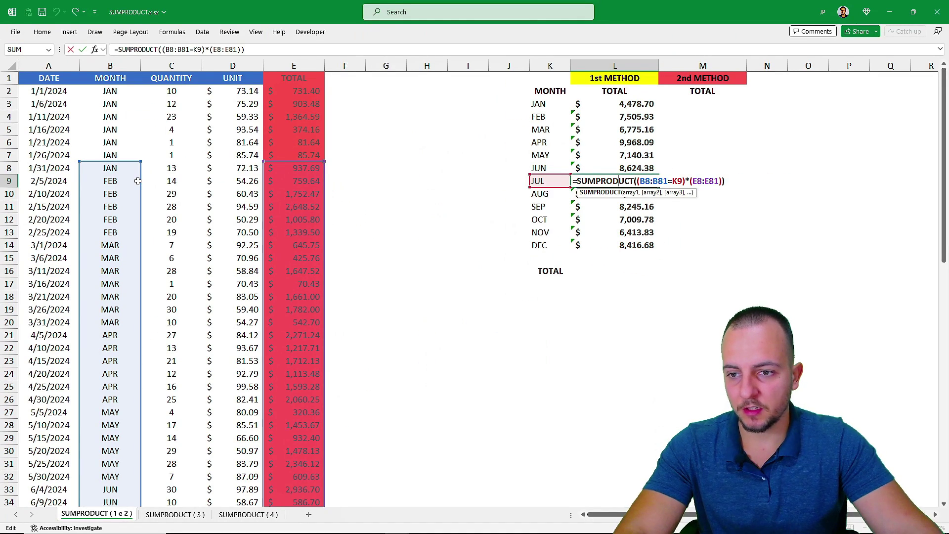
{"action": "left_click_drag", "start_coordinate": [138, 181], "coordinate": [137, 242]}
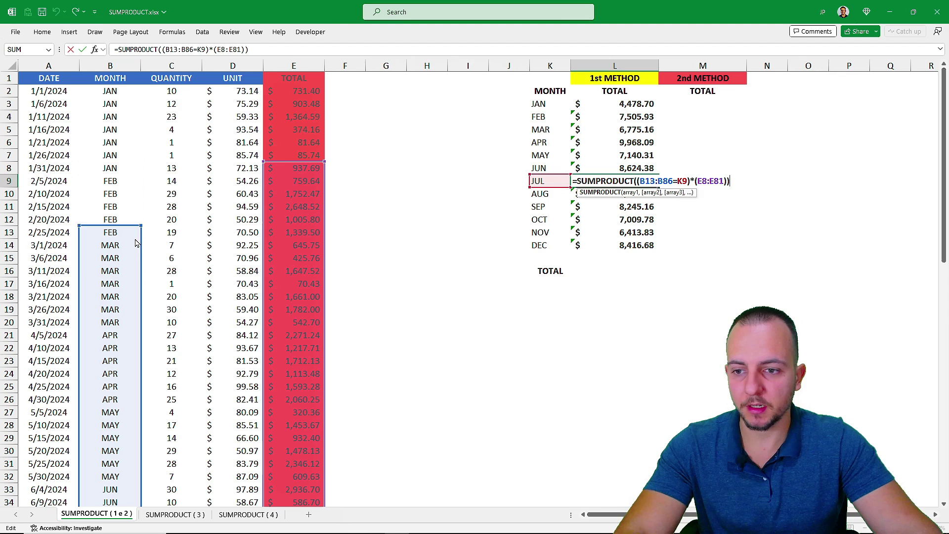
{"action": "key", "text": "ctrl+Return"}
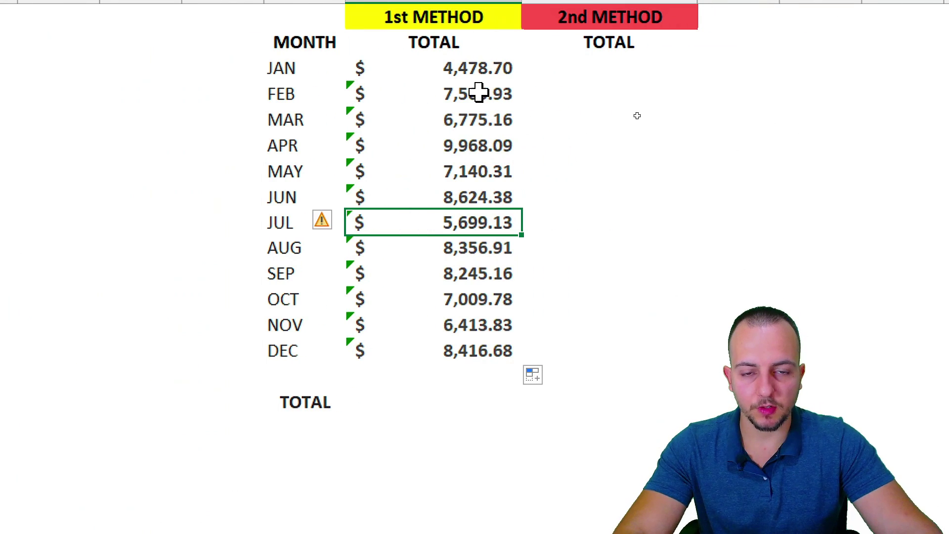
Step: Inspect the month range, criterion and total range references in the JUN total formula
{"action": "left_click", "coordinate": [478, 92]}
{"action": "left_click", "coordinate": [484, 192]}
{"action": "double_click", "coordinate": [483, 195]}
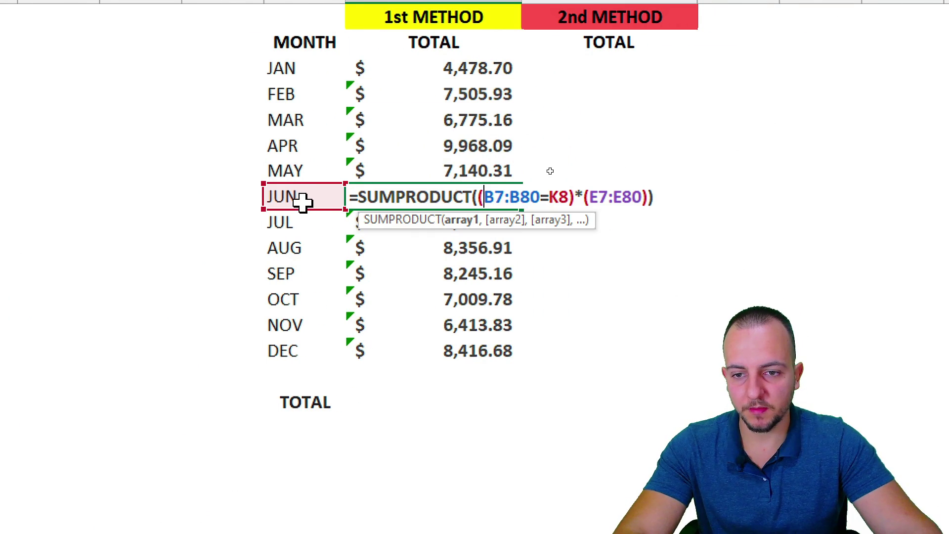
{"action": "mouse_move", "coordinate": [303, 200]}
{"action": "left_mouse_down"}
{"action": "mouse_move", "coordinate": [318, 220]}
{"action": "mouse_move", "coordinate": [328, 121]}
{"action": "mouse_move", "coordinate": [318, 80]}
{"action": "mouse_move", "coordinate": [292, 300]}
{"action": "mouse_move", "coordinate": [302, 92]}
{"action": "mouse_move", "coordinate": [311, 154]}
{"action": "mouse_move", "coordinate": [305, 195]}
{"action": "left_mouse_up"}
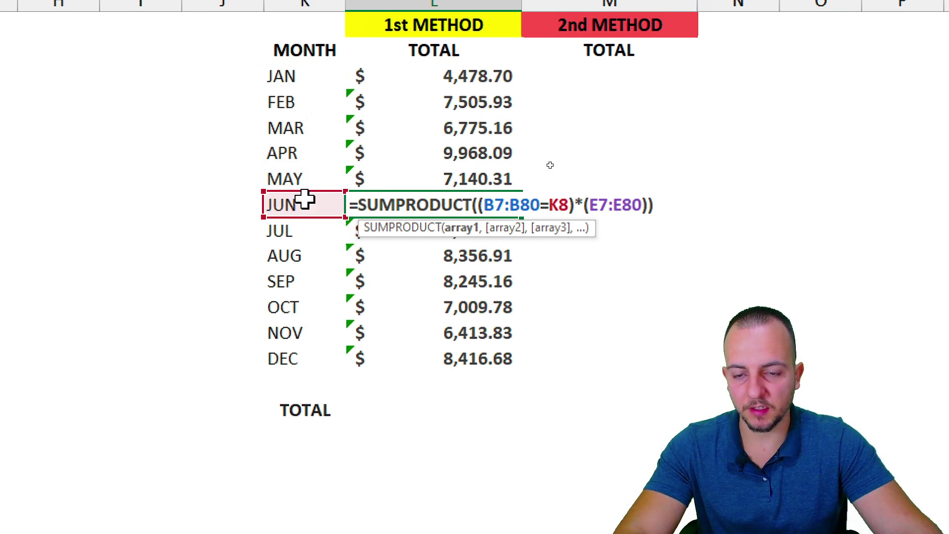
{"action": "key", "text": "ctrl+Return"}
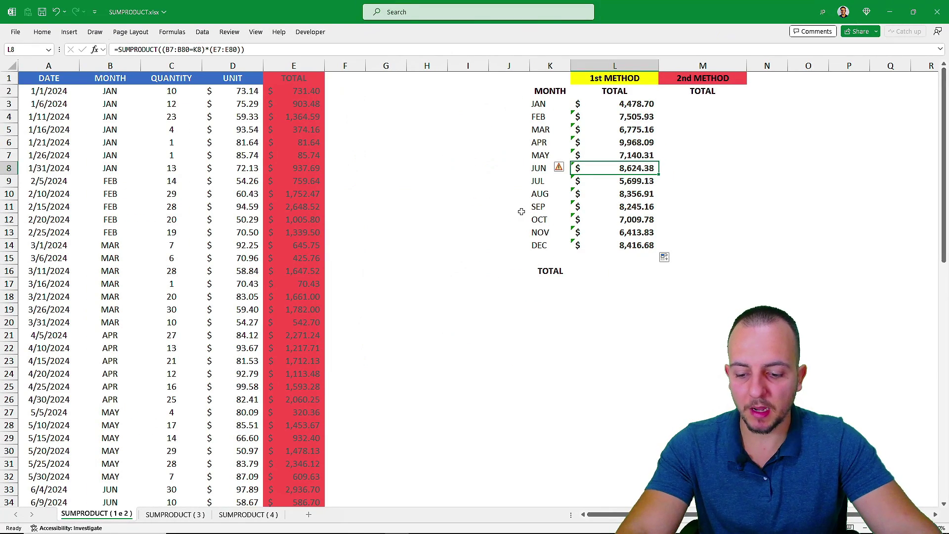
Step: Try moving the JUN formula's month range up to B2:B75 by hand
{"action": "key", "text": "F2"}
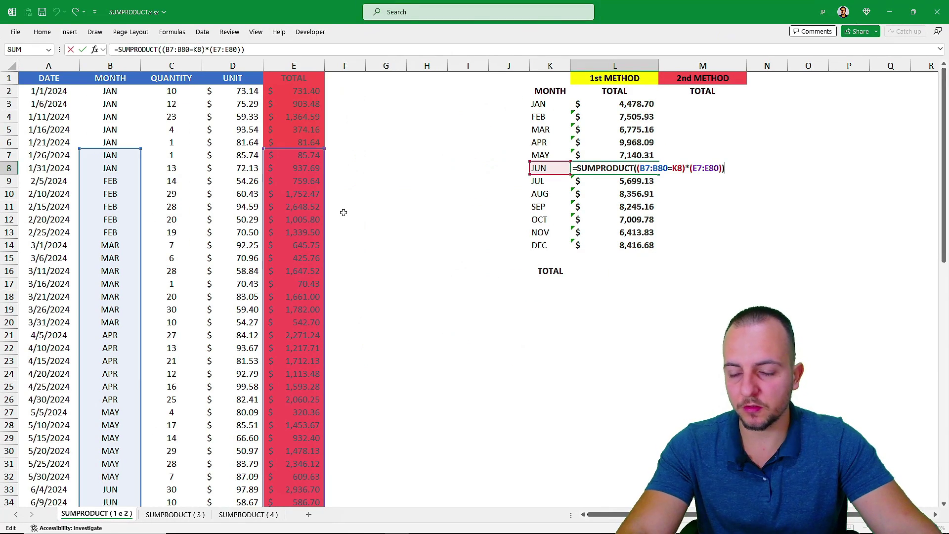
{"action": "left_click_drag", "start_coordinate": [141, 178], "coordinate": [99, 94]}
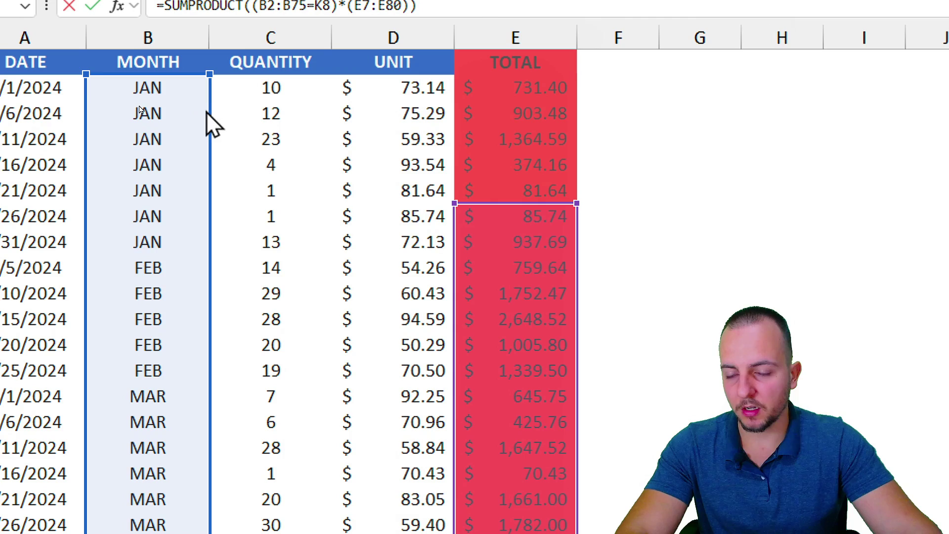
{"action": "left_click_drag", "start_coordinate": [206, 113], "coordinate": [195, 478]}
{"action": "key", "text": "ctrl+Return"}
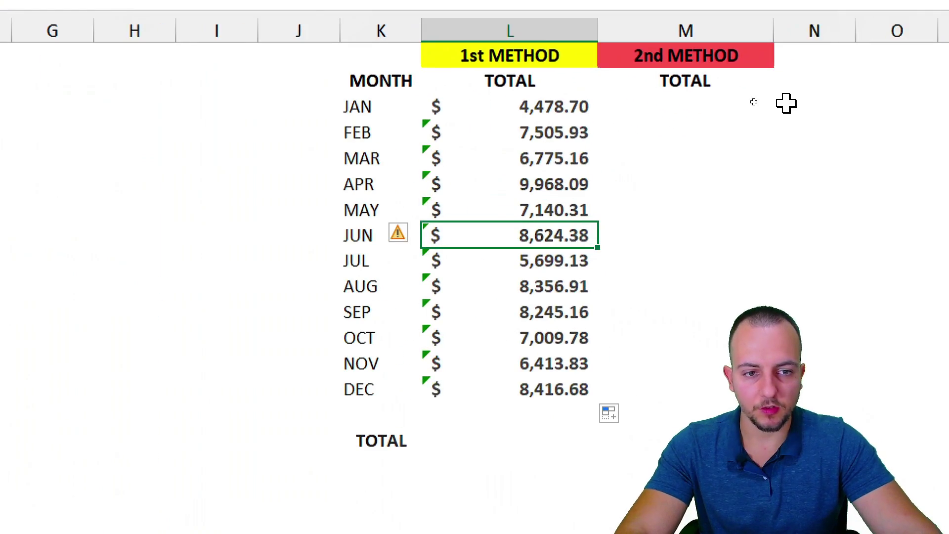
Step: Make the B2:B75 and E2:E75 ranges absolute in the JAN formula, keeping K3 relative
{"action": "double_click", "coordinate": [522, 110]}
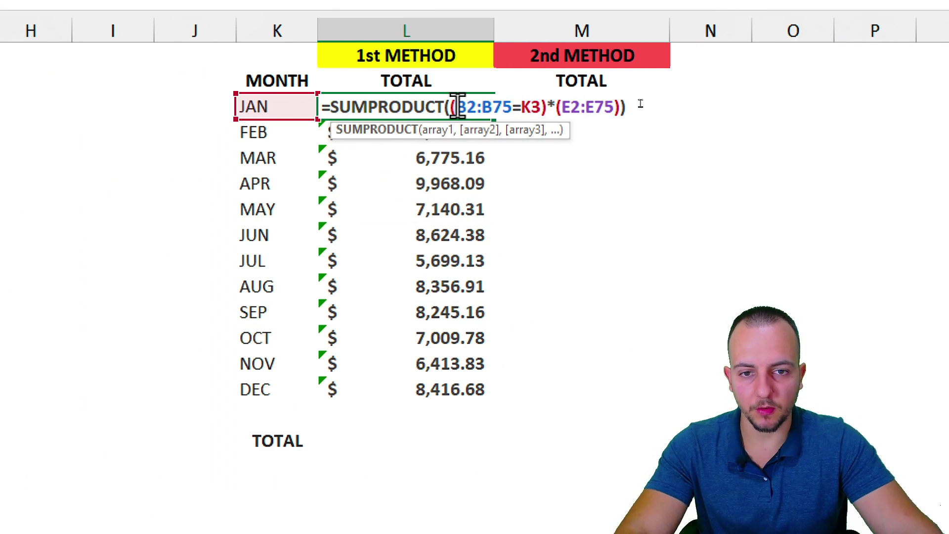
{"action": "left_click_drag", "start_coordinate": [458, 106], "coordinate": [512, 107]}
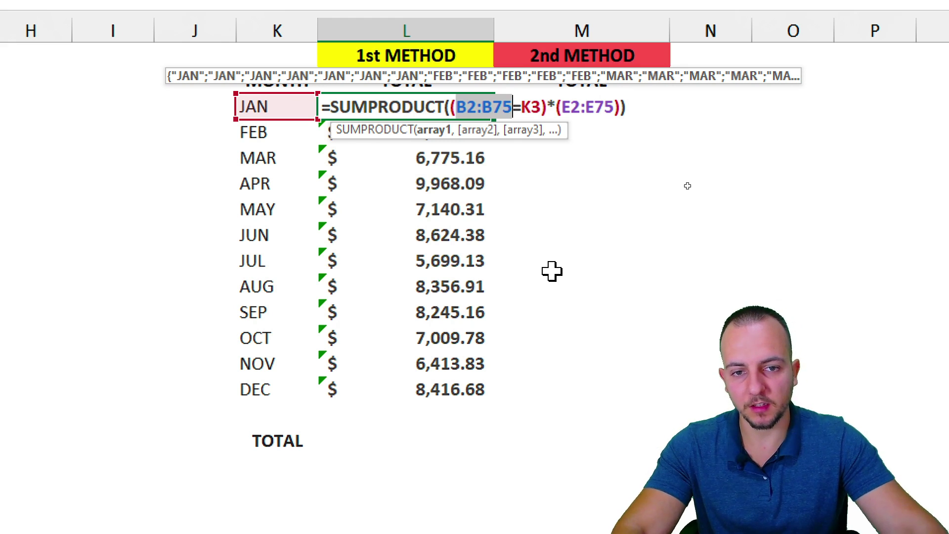
{"action": "key", "text": "F4"}
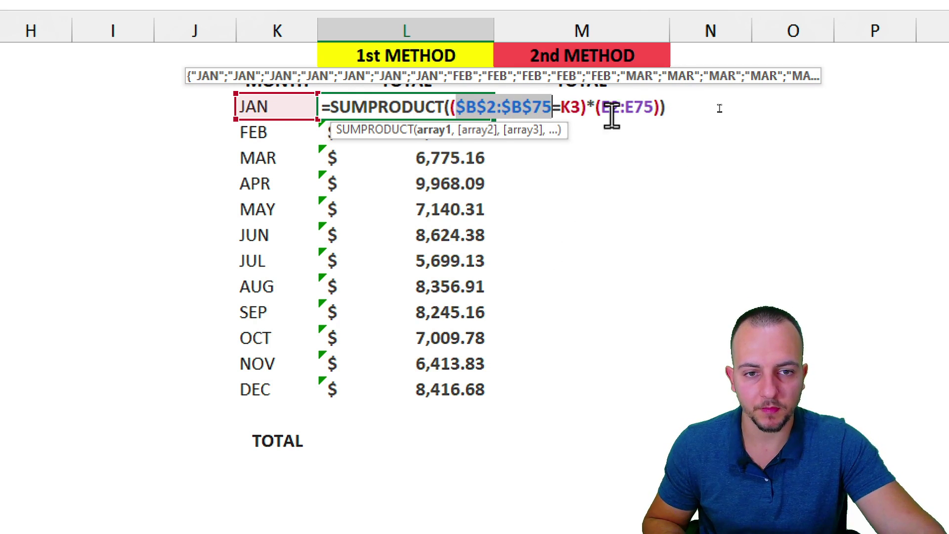
{"action": "left_click_drag", "start_coordinate": [600, 110], "coordinate": [650, 112]}
{"action": "key", "text": "F4"}
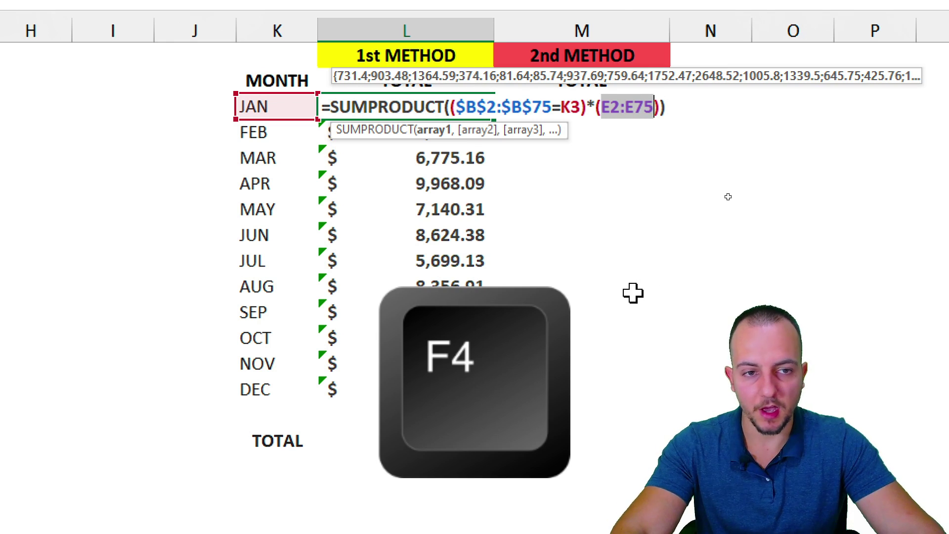
{"action": "key", "text": "Return"}
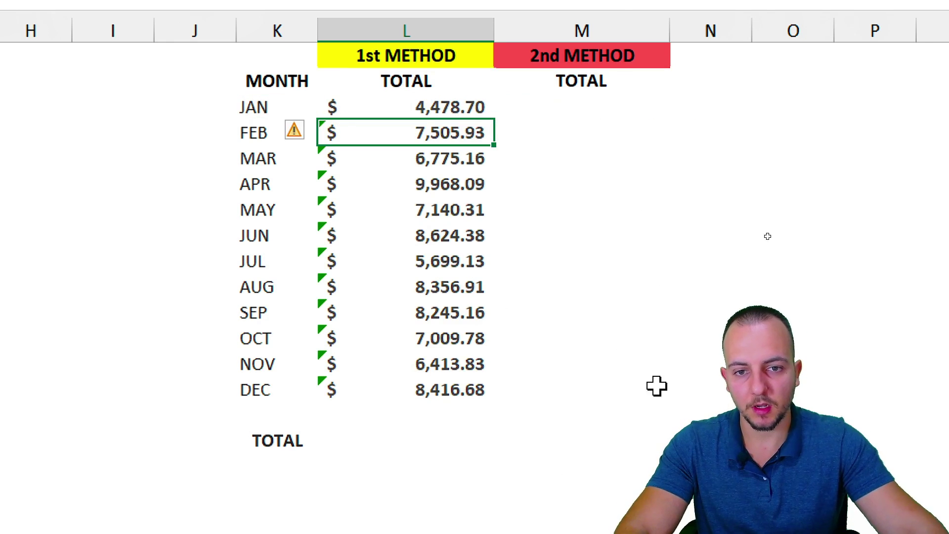
Step: Copy the JAN formula with locked ranges down through DEC and select the TOTAL label below the months
{"action": "left_click", "coordinate": [469, 107]}
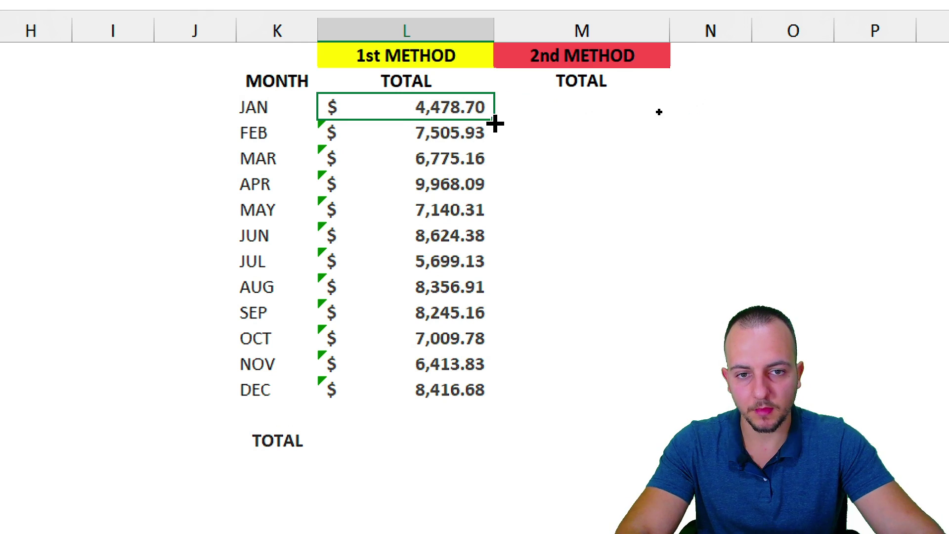
{"action": "left_click_drag", "start_coordinate": [495, 123], "coordinate": [391, 408]}
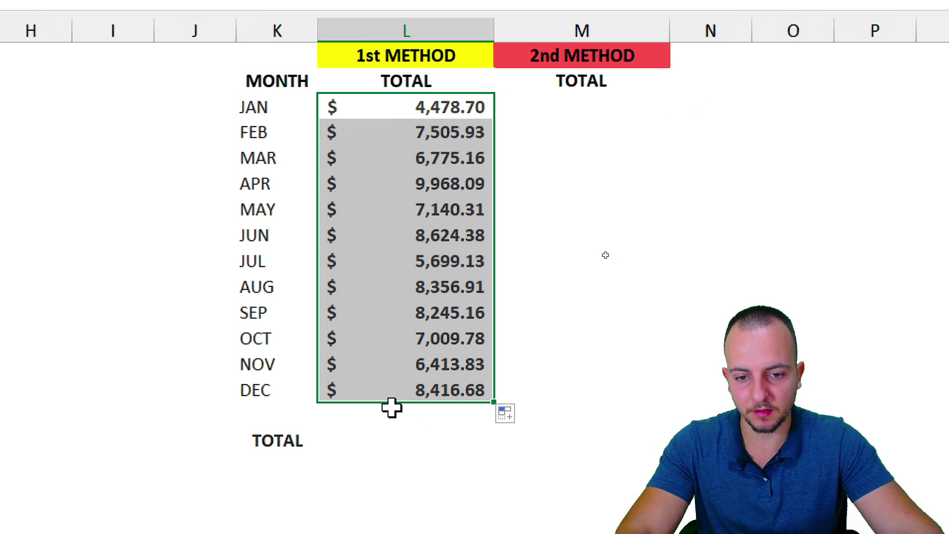
{"action": "mouse_move", "coordinate": [297, 346]}
{"action": "left_mouse_down"}
{"action": "mouse_move", "coordinate": [356, 343]}
{"action": "mouse_move", "coordinate": [297, 343]}
{"action": "left_mouse_up"}
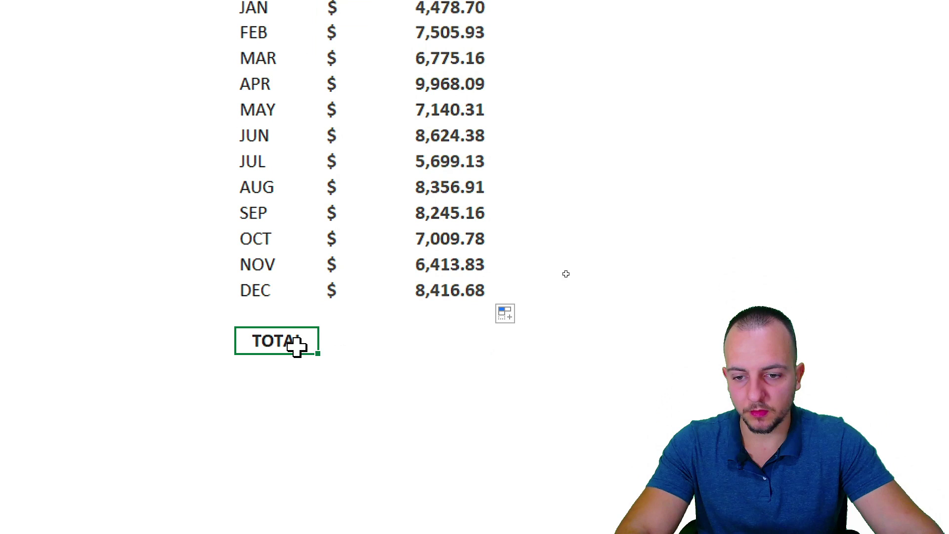
Step: Sum the 1st METHOD monthly totals L3:L14 in the TOTAL row with SUM and select the result cell
{"action": "left_click", "coordinate": [374, 343]}
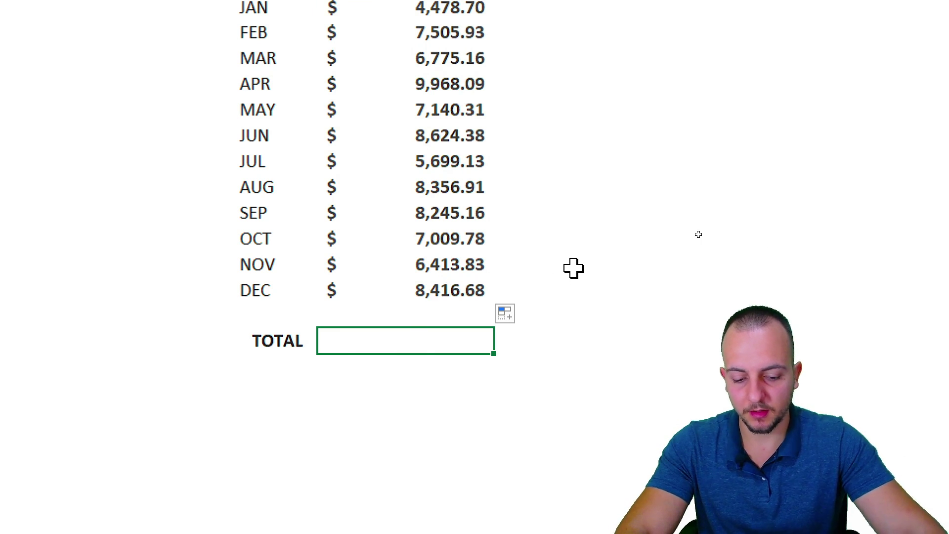
{"action": "type", "text": "=SUM("}
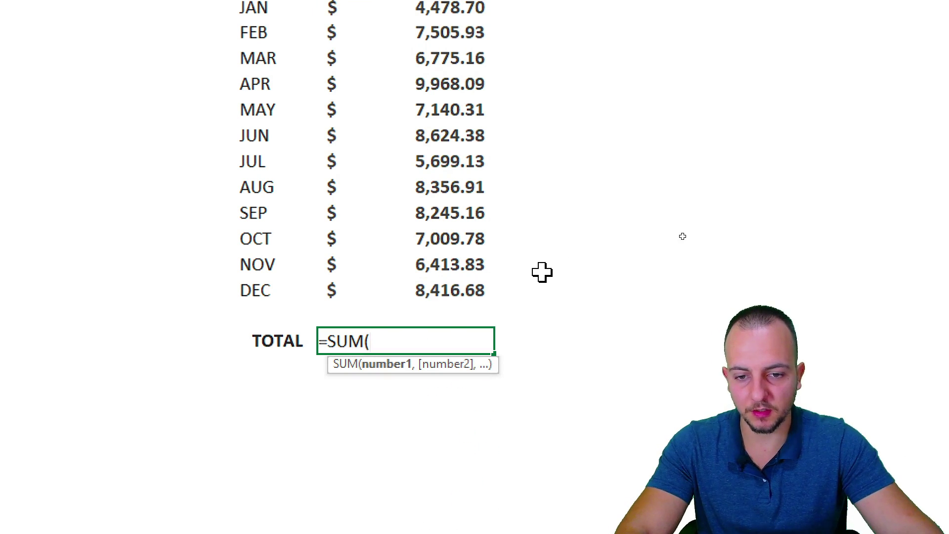
{"action": "left_click_drag", "start_coordinate": [423, 291], "coordinate": [422, 25]}
{"action": "left_click", "coordinate": [438, 18]}
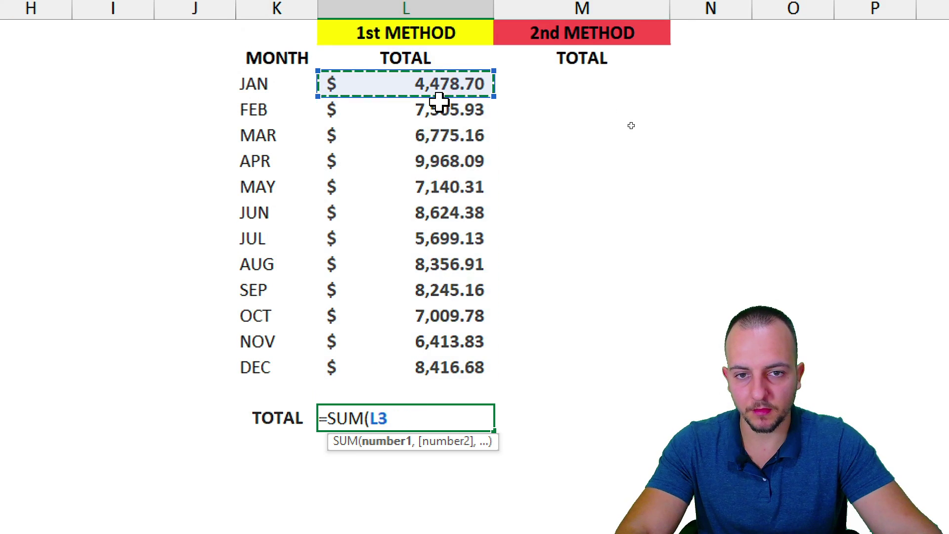
{"action": "left_click_drag", "start_coordinate": [440, 102], "coordinate": [399, 375]}
{"action": "key", "text": "Return"}
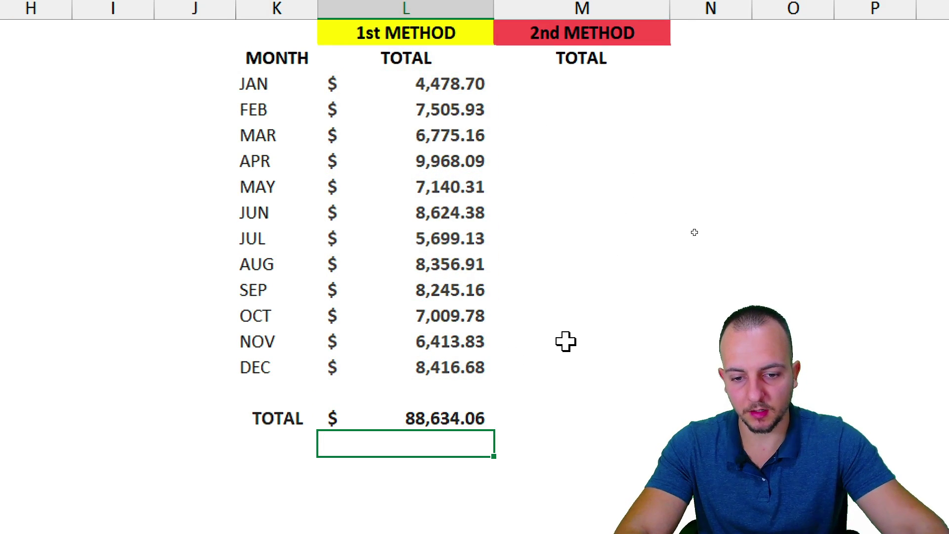
{"action": "left_click", "coordinate": [413, 415]}
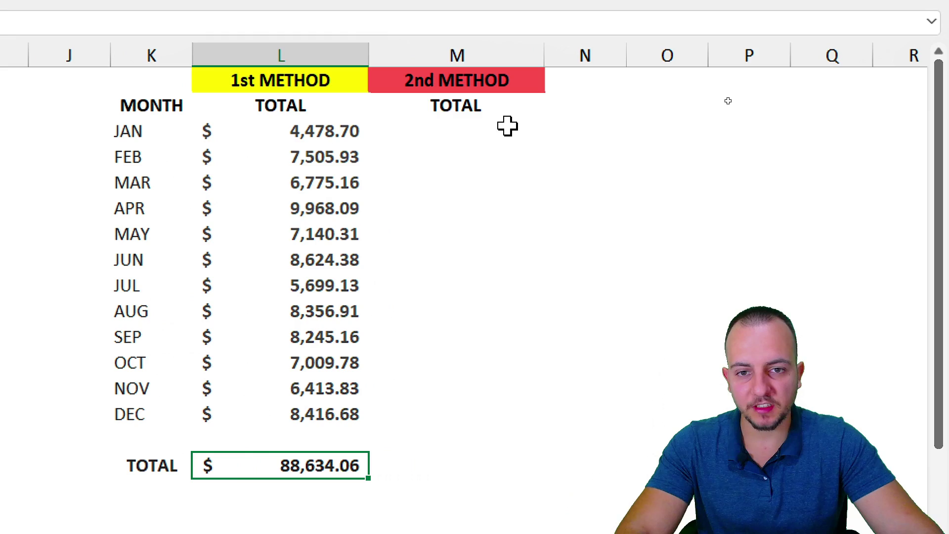
{"action": "left_click", "coordinate": [602, 82]}
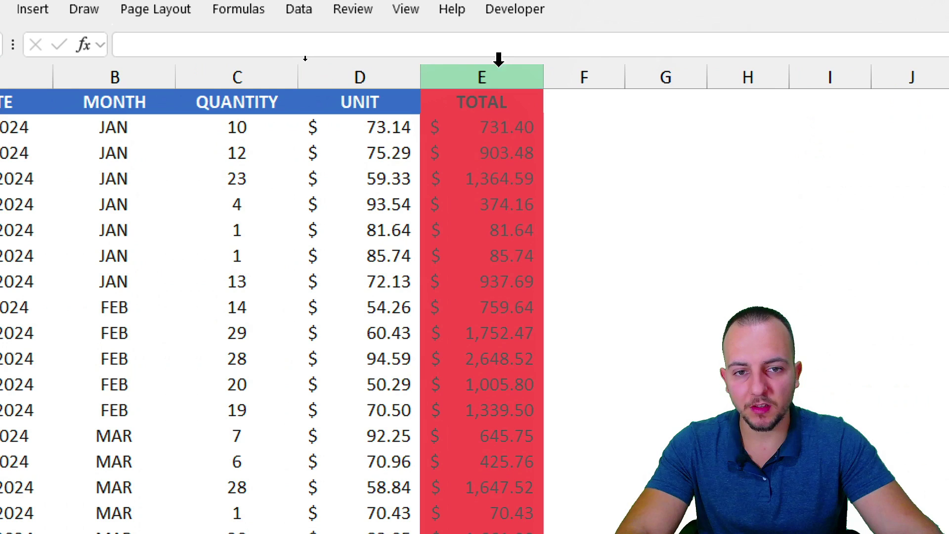
{"action": "left_click", "coordinate": [291, 66]}
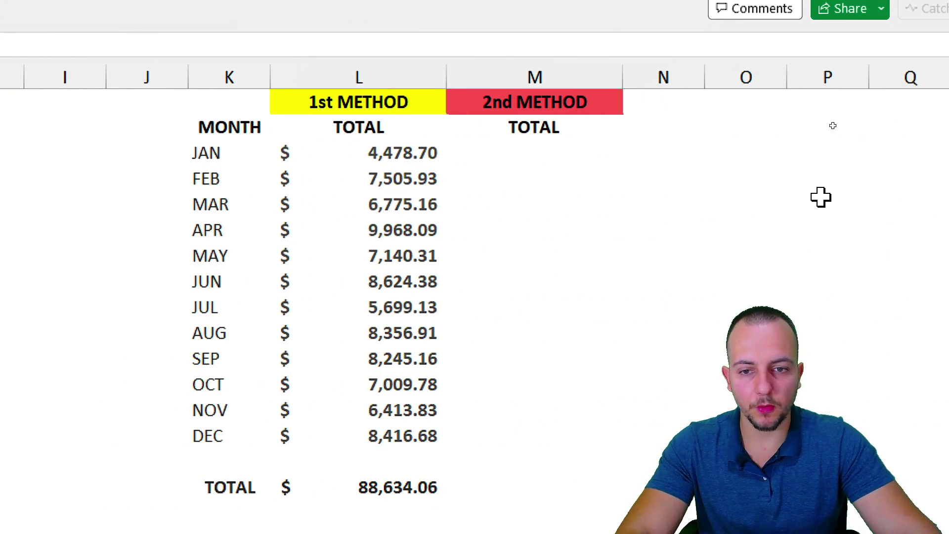
{"action": "left_click_drag", "start_coordinate": [221, 154], "coordinate": [534, 152]}
{"action": "left_click", "coordinate": [533, 152]}
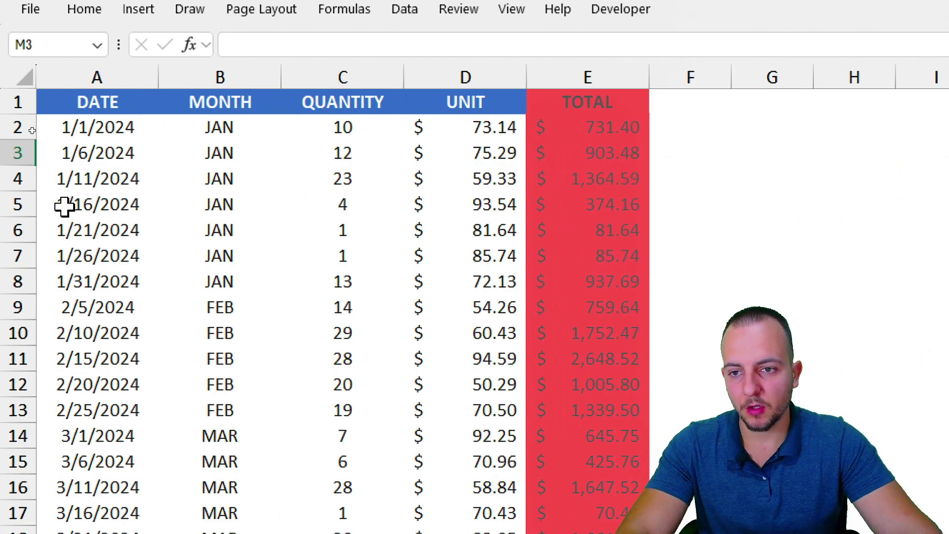
{"action": "left_click", "coordinate": [585, 79]}
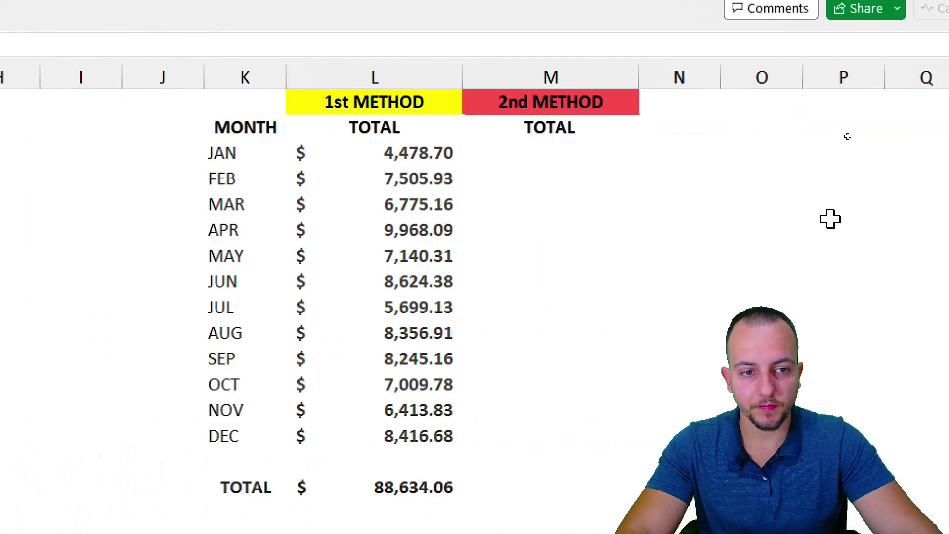
Step: Start a SUMPRODUCT formula in the JAN cell under 2nd METHOD that compares the month range B2:B75 with K3
{"action": "left_click", "coordinate": [538, 157]}
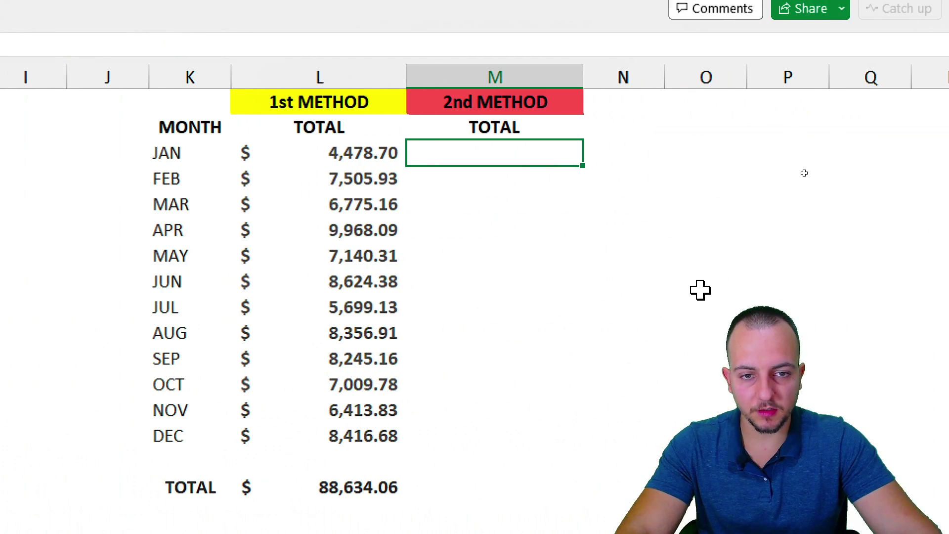
{"action": "type", "text": "=sumpro"}
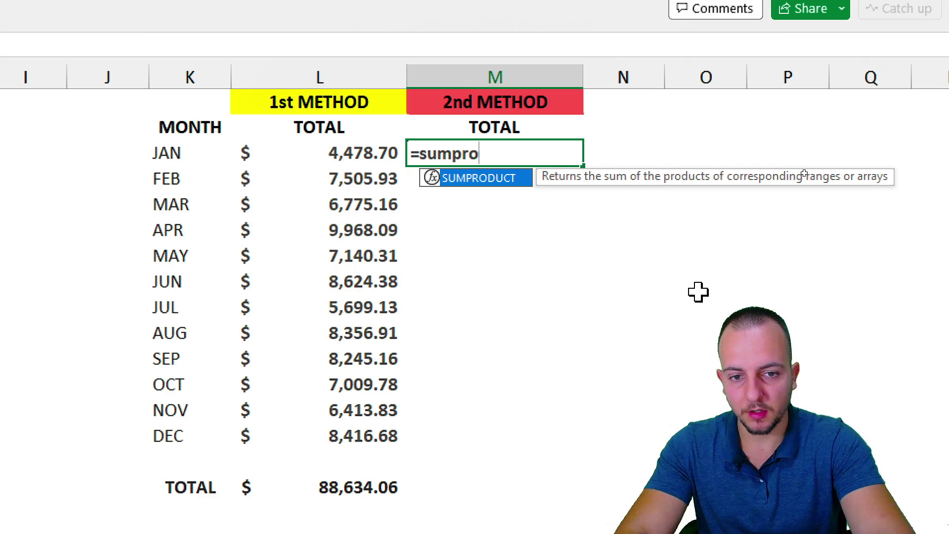
{"action": "key", "text": "Tab"}
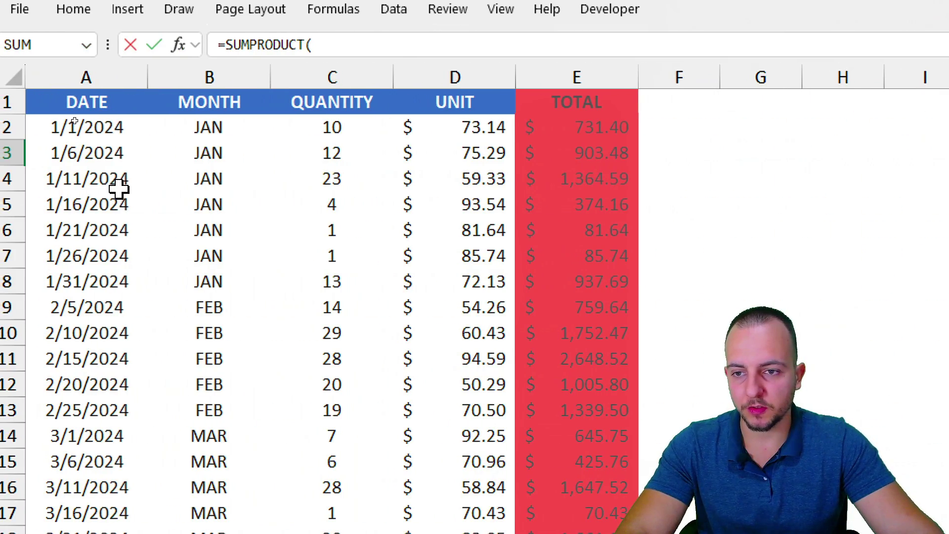
{"action": "left_click_drag", "start_coordinate": [233, 123], "coordinate": [131, 494]}
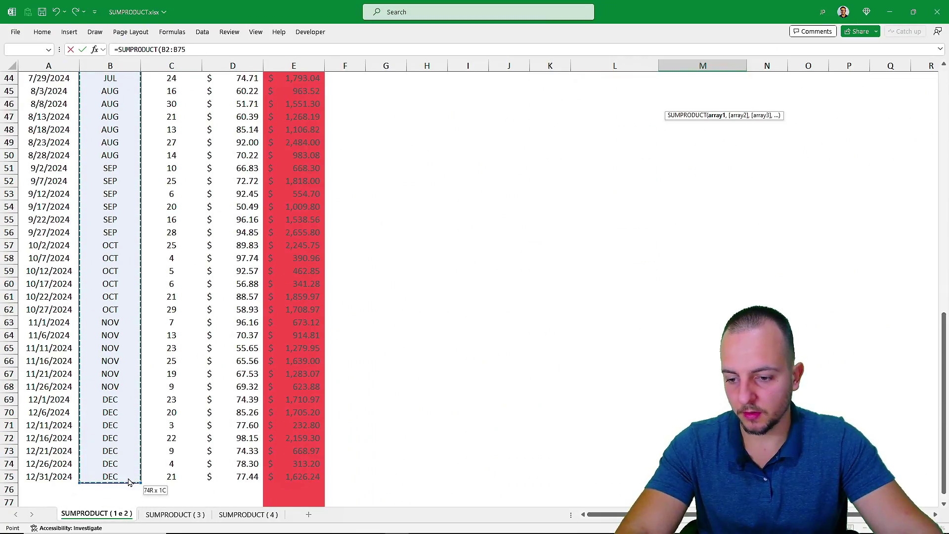
{"action": "scroll", "coordinate": [607, 265], "scroll_direction": "up", "scroll_amount": 15}
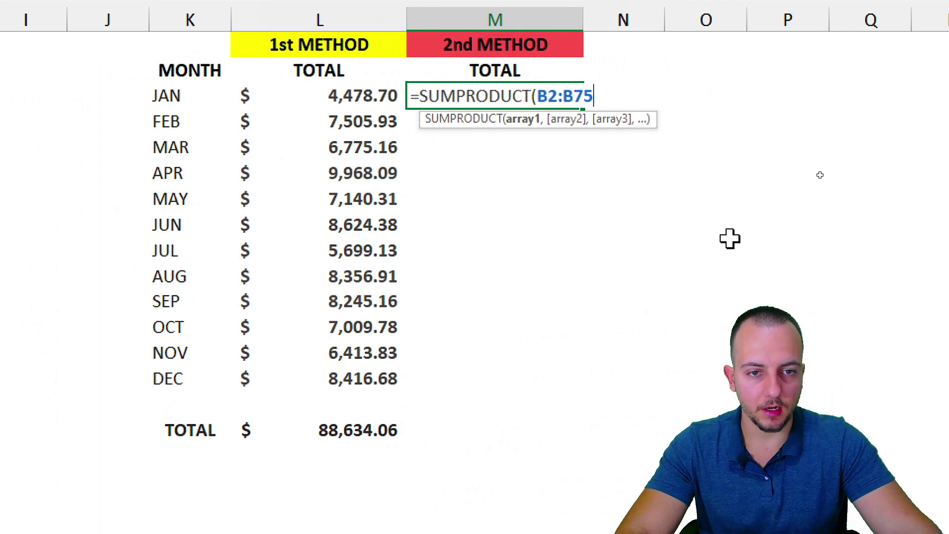
{"action": "type", "text": "="}
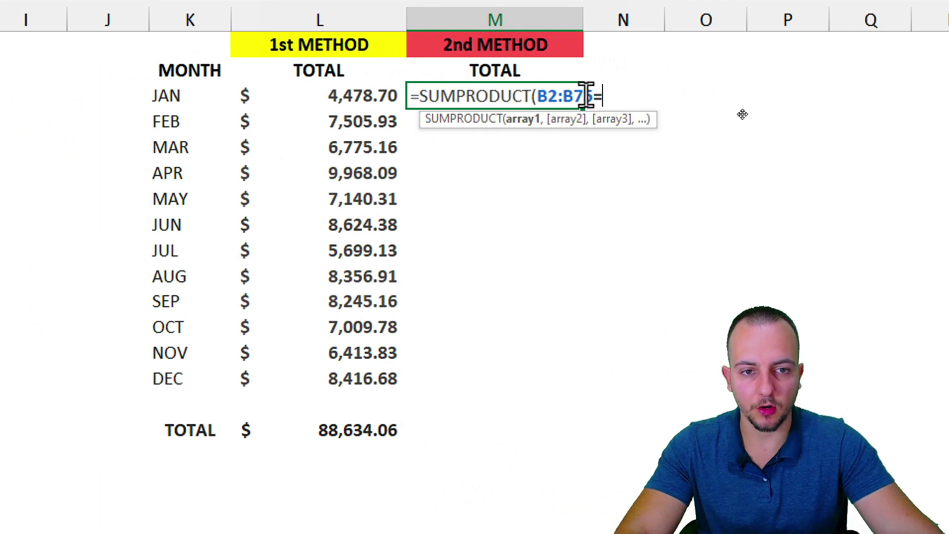
{"action": "left_click", "coordinate": [163, 97]}
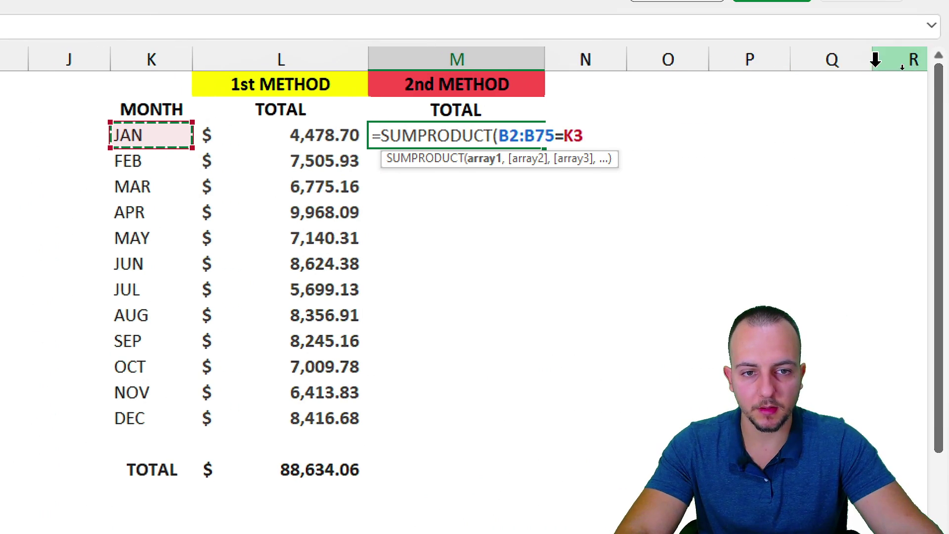
Step: Enclose the B2:B75=K3 condition in parentheses and make its month range absolute as $B$2:$B$75
{"action": "left_click", "coordinate": [499, 136]}
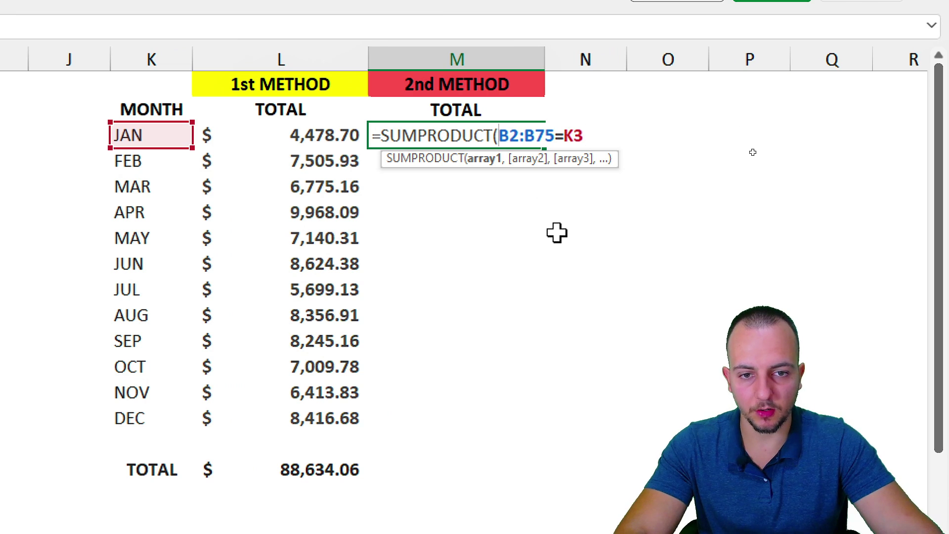
{"action": "type", "text": "("}
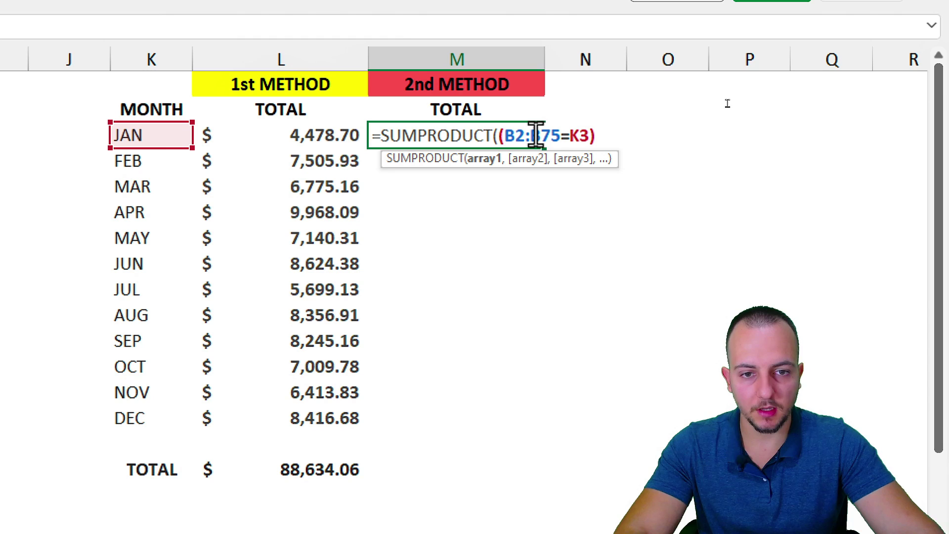
{"action": "left_click_drag", "start_coordinate": [503, 136], "coordinate": [560, 134]}
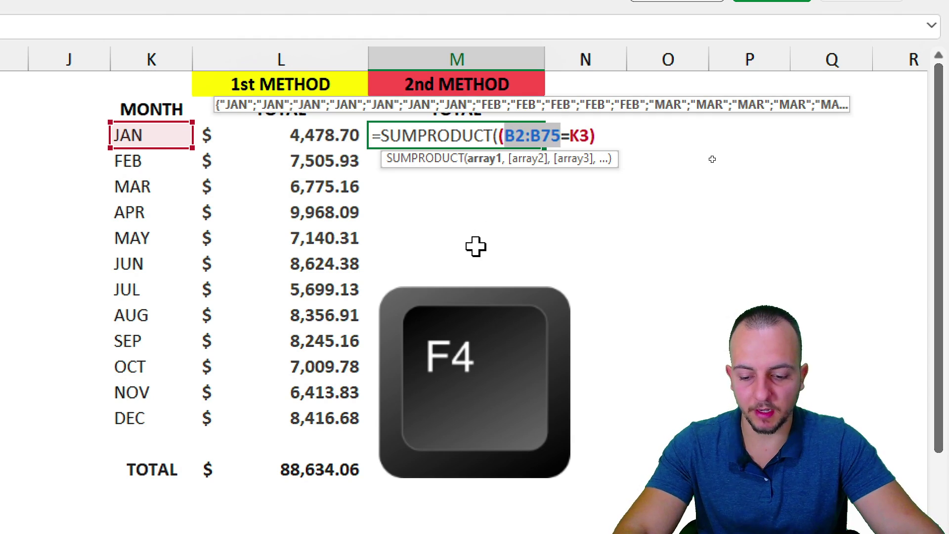
{"action": "key", "text": "F4"}
Step: Multiply the month condition by the quantity range C2:C75 and the unit price range D2:D75
{"action": "left_click", "coordinate": [654, 136]}
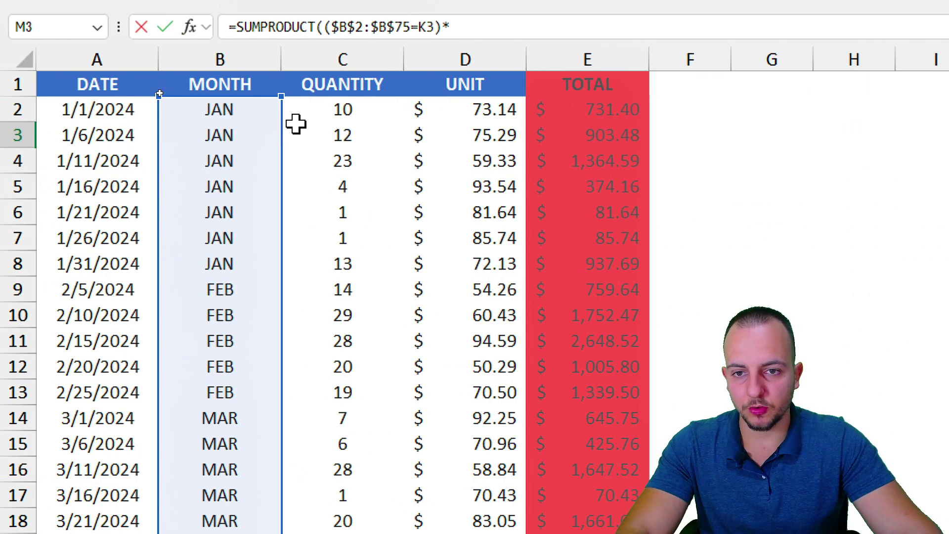
{"action": "left_click_drag", "start_coordinate": [358, 104], "coordinate": [358, 533]}
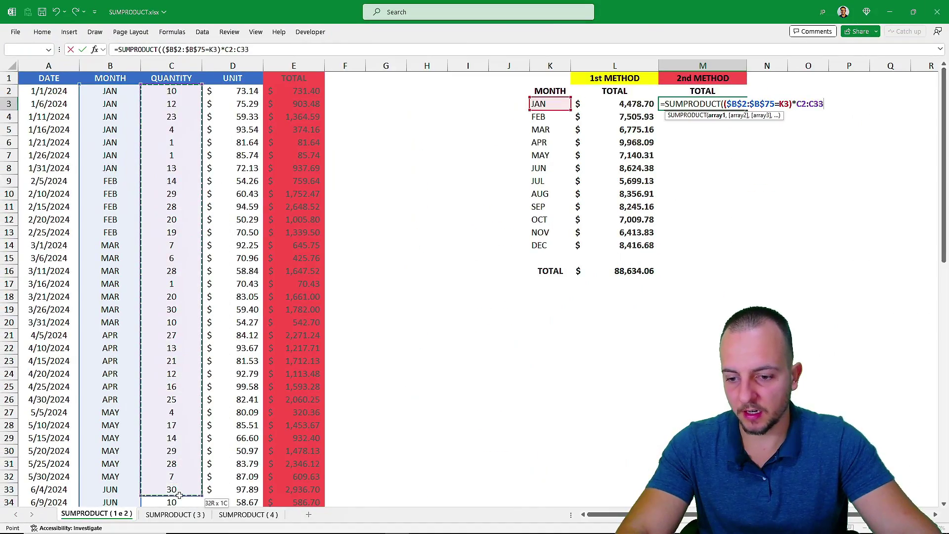
{"action": "left_click_drag", "start_coordinate": [179, 495], "coordinate": [181, 519]}
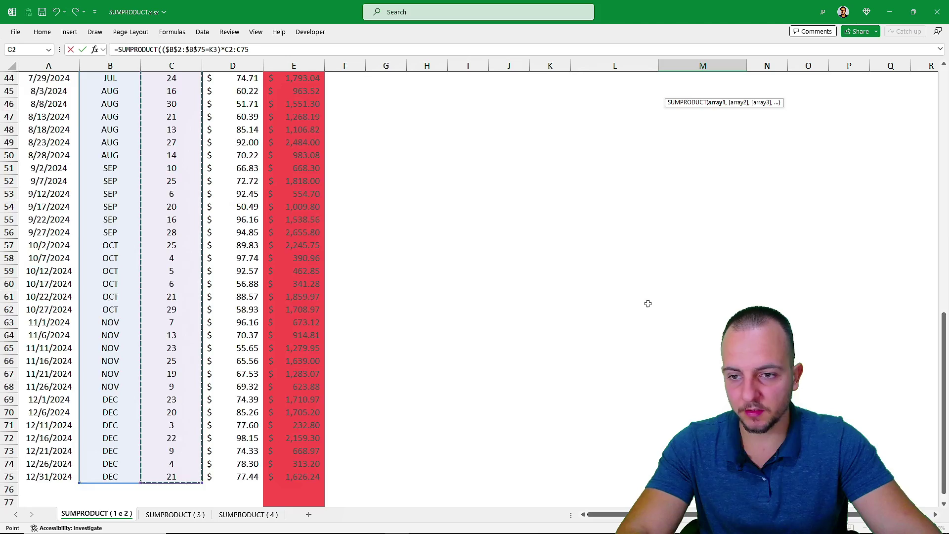
{"action": "scroll", "coordinate": [648, 303], "scroll_direction": "up", "scroll_amount": 15}
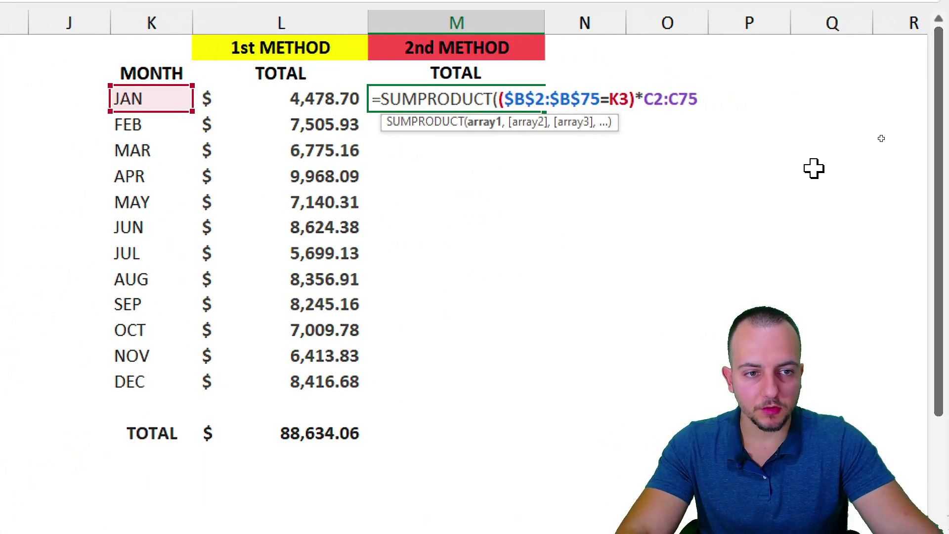
{"action": "type", "text": "*"}
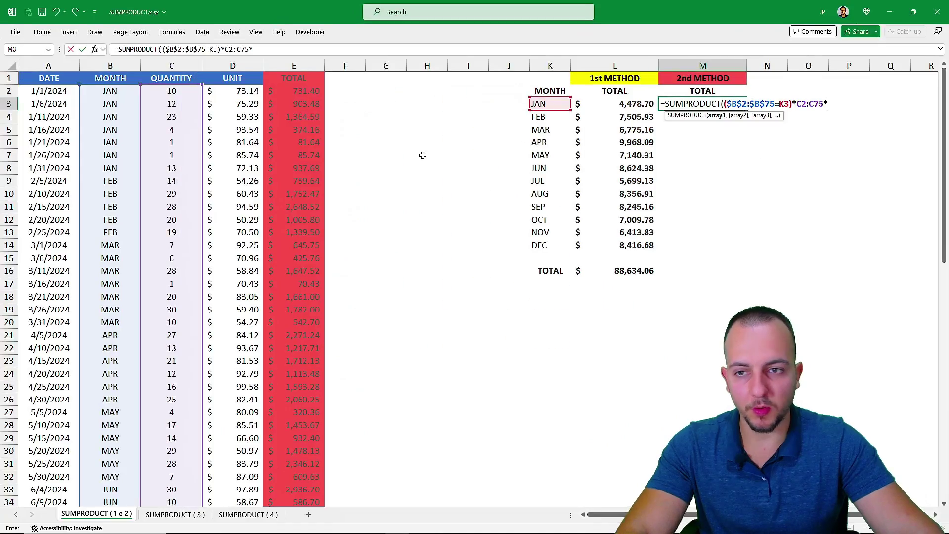
{"action": "left_click_drag", "start_coordinate": [253, 91], "coordinate": [234, 492]}
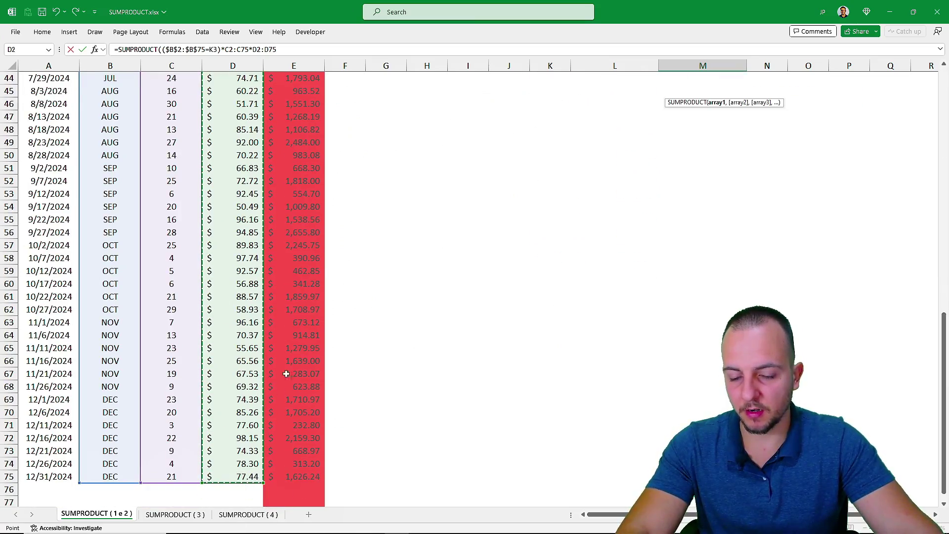
{"action": "scroll", "coordinate": [233, 168], "scroll_direction": "up", "scroll_amount": 10}
{"action": "scroll", "coordinate": [234, 167], "scroll_direction": "up", "scroll_amount": 5}
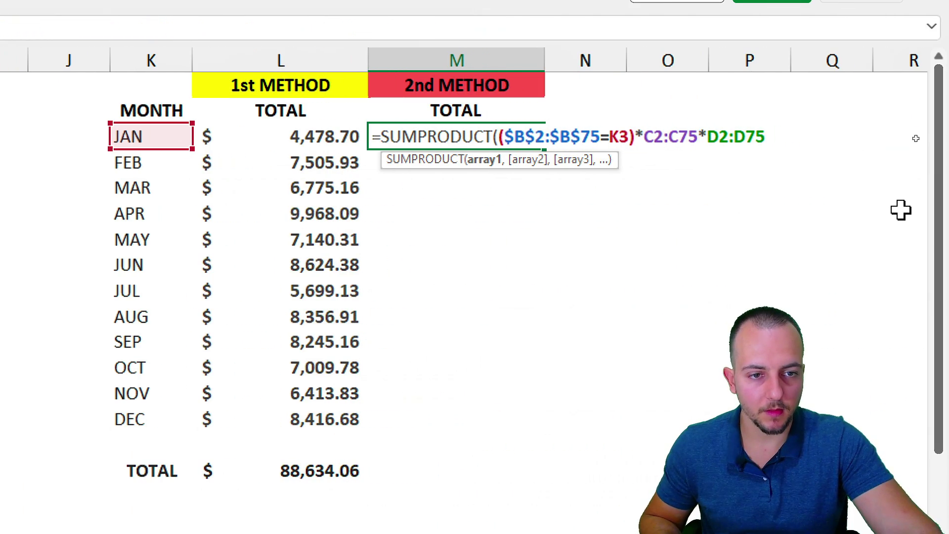
Step: Enclose the C2:C75 and D2:D75 ranges each in their own parentheses within the SUMPRODUCT formula
{"action": "left_click", "coordinate": [650, 140]}
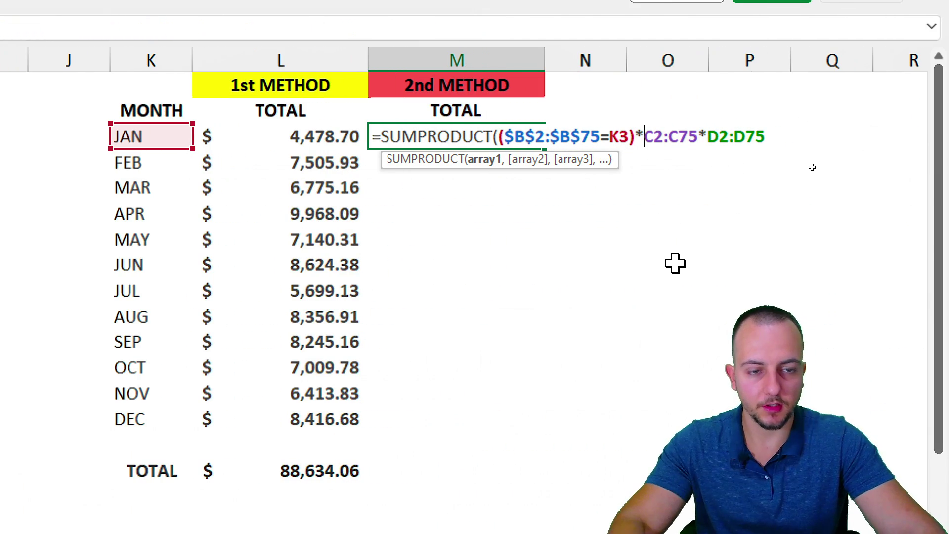
{"action": "type", "text": "("}
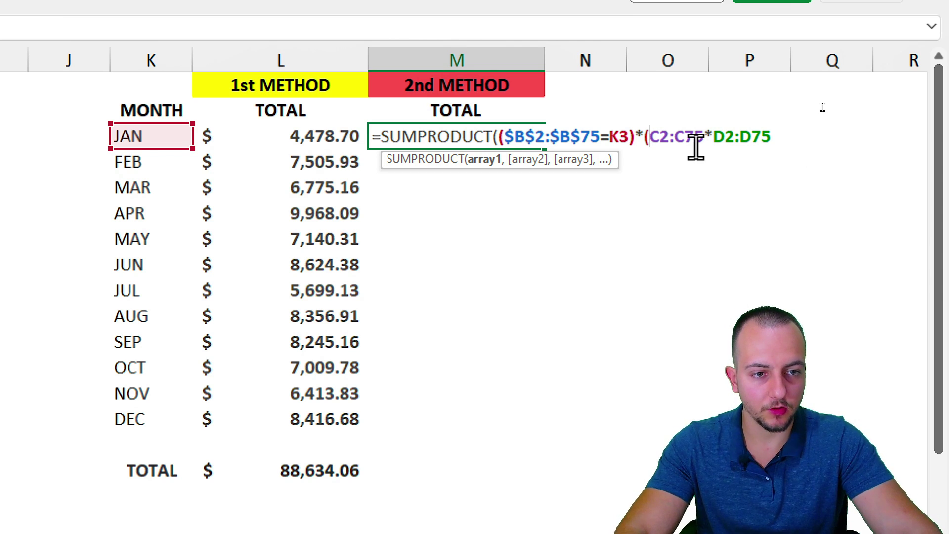
{"action": "type", "text": ")"}
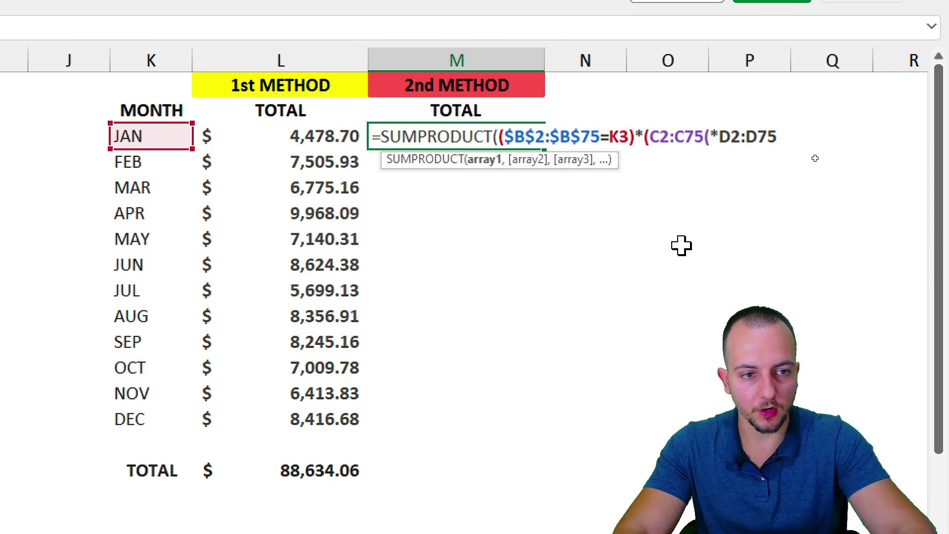
{"action": "key", "text": "BackSpace"}
{"action": "type", "text": ")"}
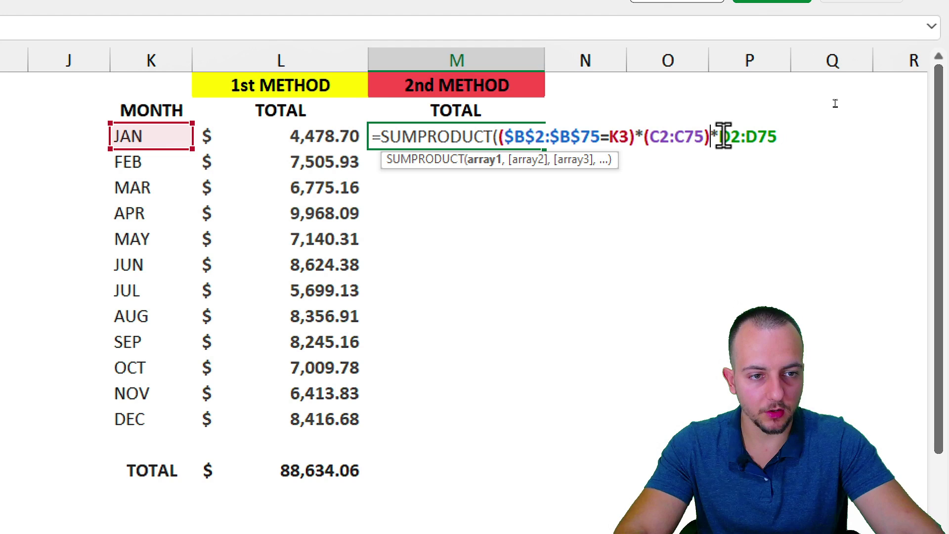
{"action": "left_click", "coordinate": [716, 135]}
{"action": "type", "text": "("}
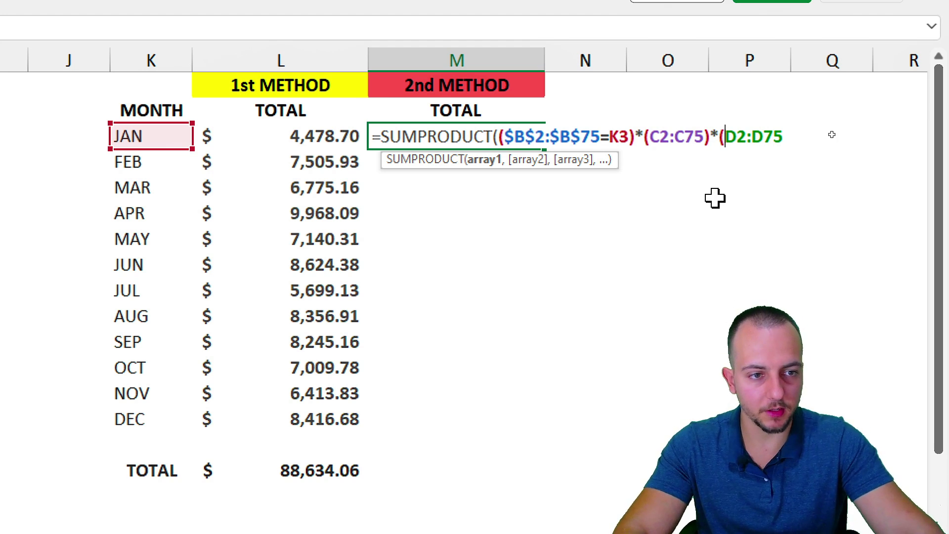
{"action": "left_click", "coordinate": [784, 143]}
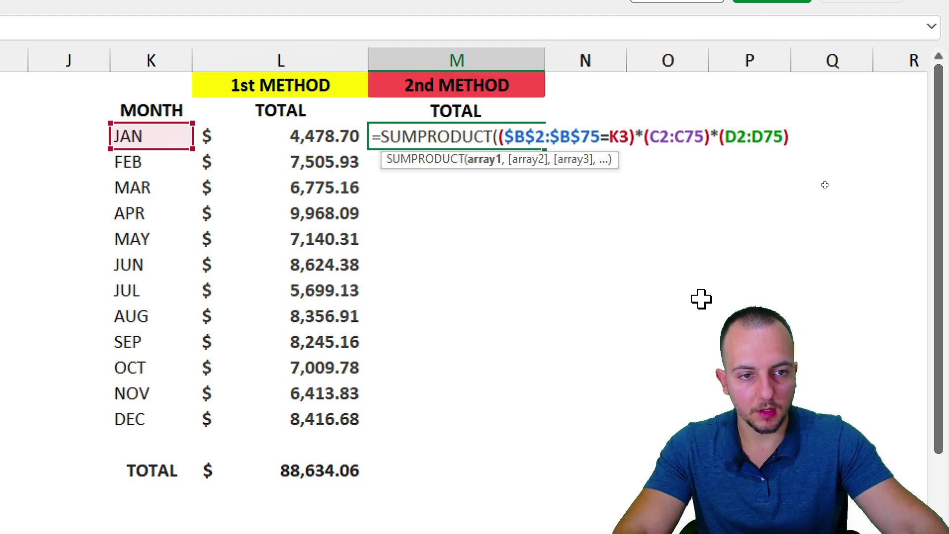
Step: Make the quantity and unit ranges absolute as $C$2:$C$75 and $D$2:$D$75, ending at the close of the formula
{"action": "left_click_drag", "start_coordinate": [649, 138], "coordinate": [705, 149]}
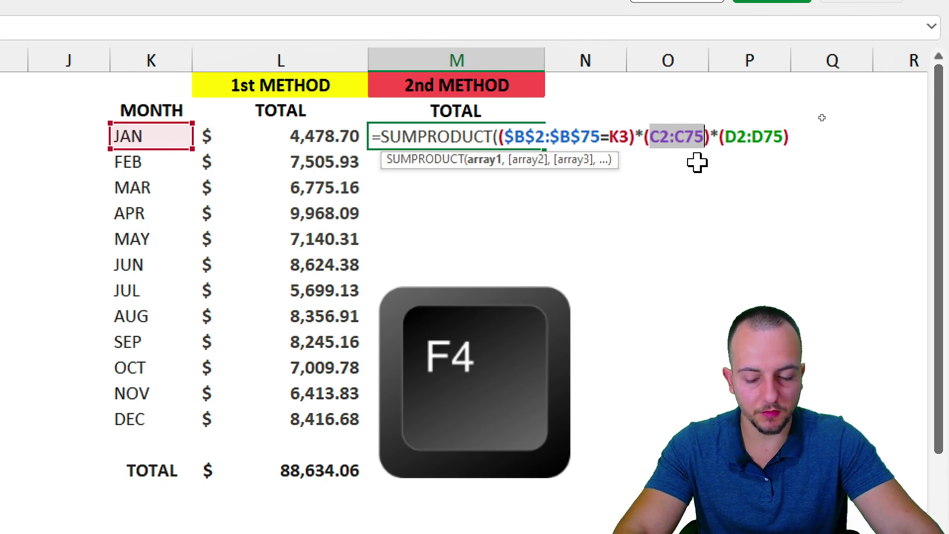
{"action": "key", "text": "F4"}
{"action": "left_click_drag", "start_coordinate": [767, 138], "coordinate": [824, 139]}
{"action": "key", "text": "F4"}
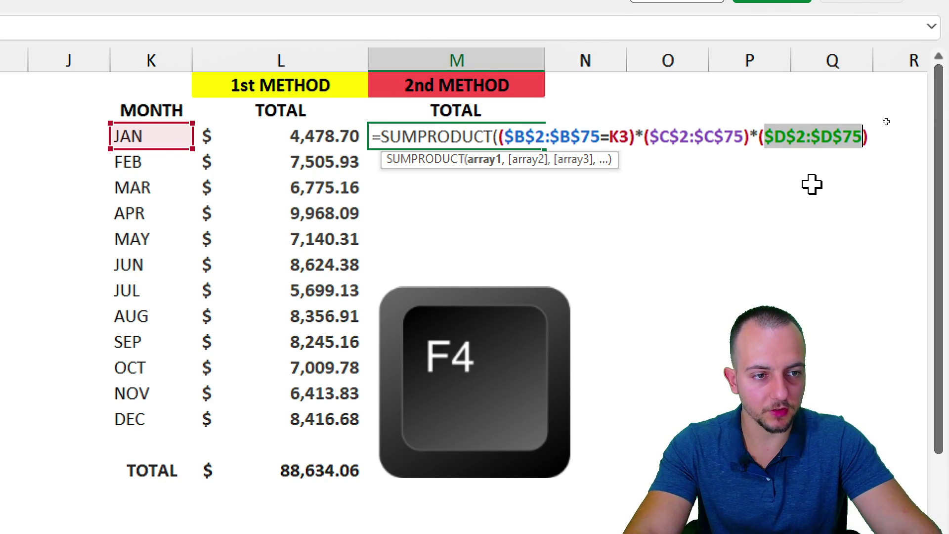
{"action": "left_click", "coordinate": [869, 140]}
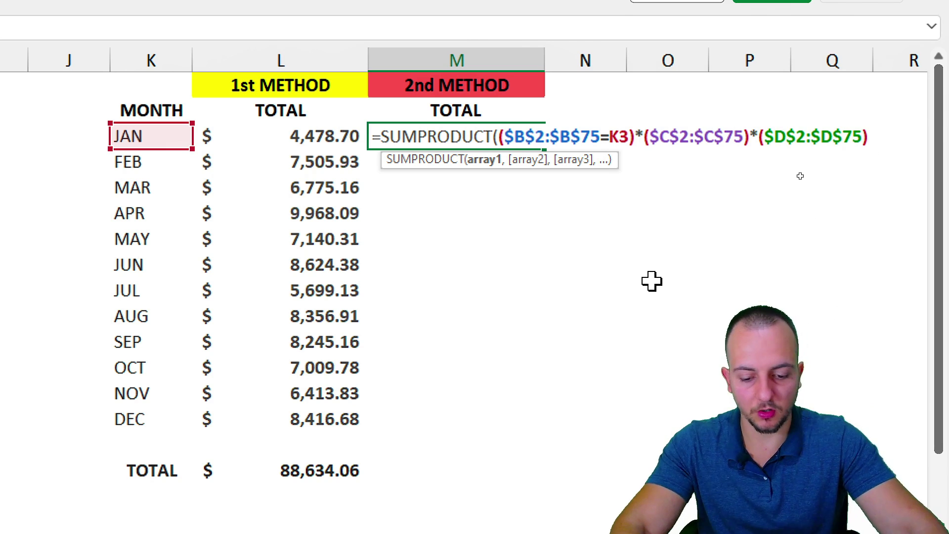
Step: Close and enter the January SUMPRODUCT formula in M3, and fill it down through December in the 2nd METHOD column
{"action": "key", "text": "End"}
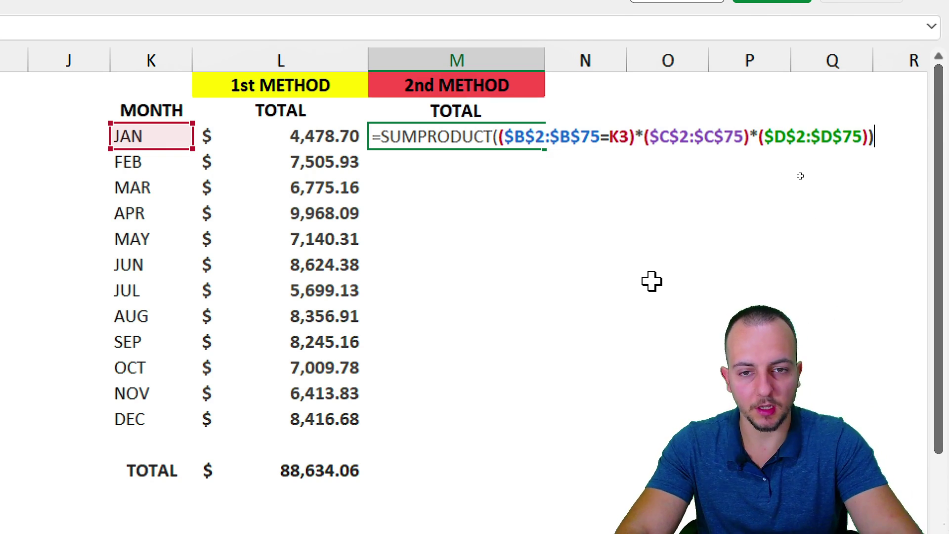
{"action": "key", "text": "Return"}
{"action": "left_click", "coordinate": [427, 138]}
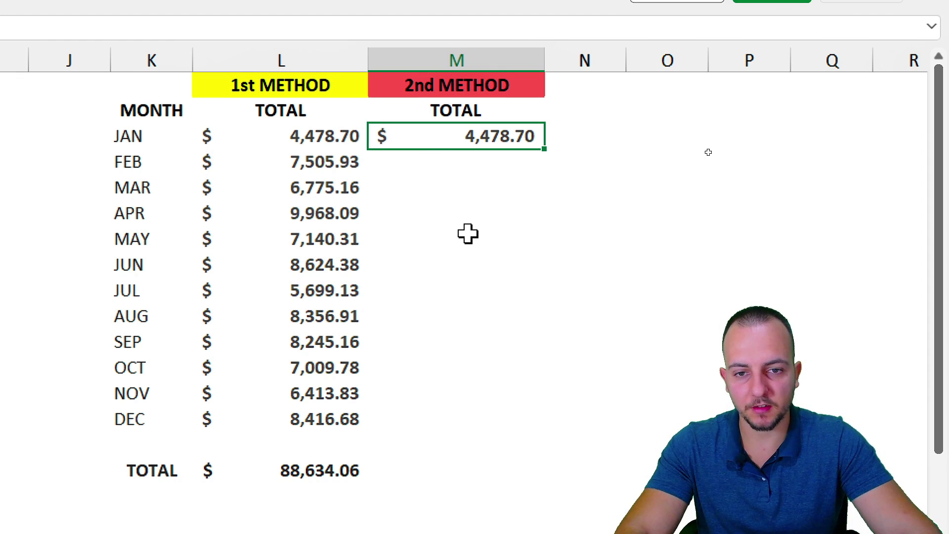
{"action": "left_click_drag", "start_coordinate": [339, 150], "coordinate": [396, 242]}
{"action": "left_click_drag", "start_coordinate": [448, 148], "coordinate": [468, 254]}
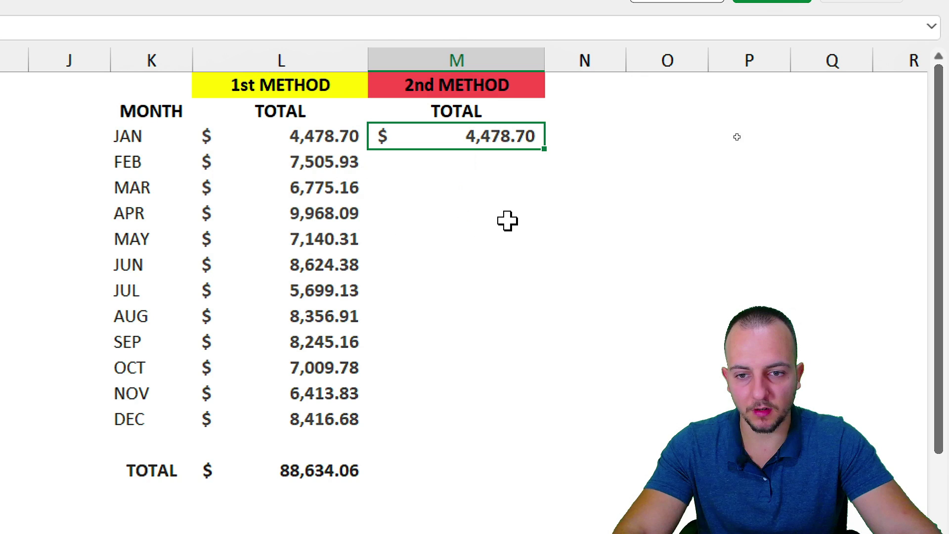
{"action": "mouse_move", "coordinate": [544, 149]}
{"action": "left_mouse_down"}
{"action": "mouse_move", "coordinate": [515, 415]}
{"action": "mouse_move", "coordinate": [502, 422]}
{"action": "left_mouse_up"}
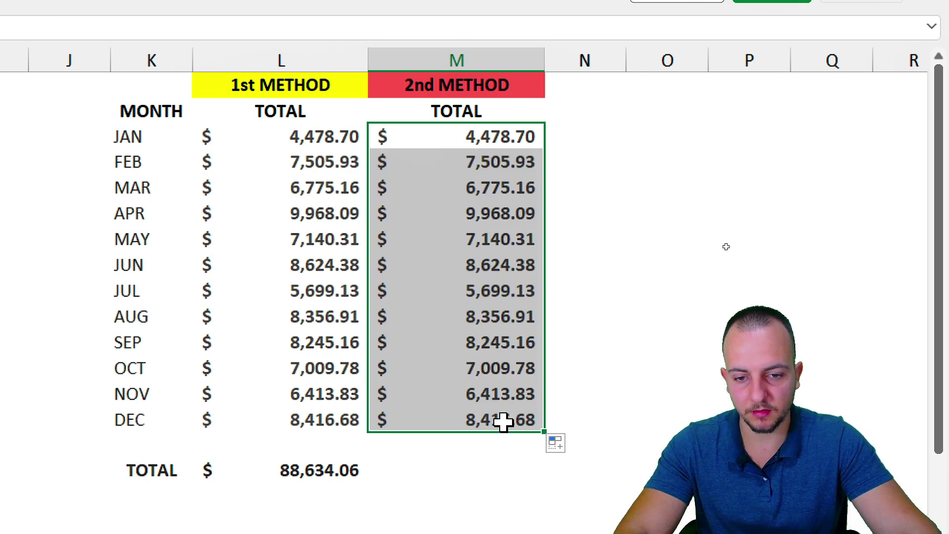
Step: Total the 2nd METHOD column in the TOTAL row with =SUM(M3:M14)
{"action": "left_click", "coordinate": [439, 340]}
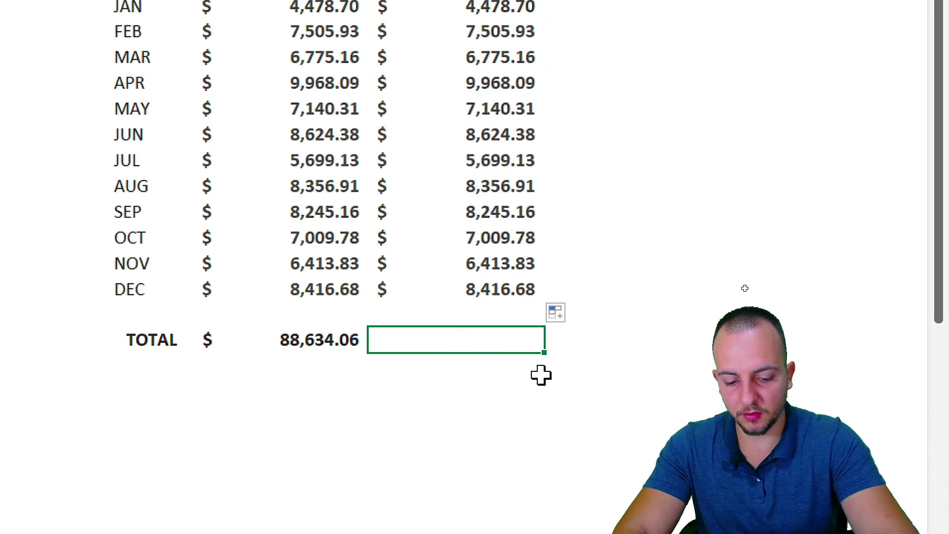
{"action": "type", "text": "=sum"}
{"action": "key", "text": "Tab"}
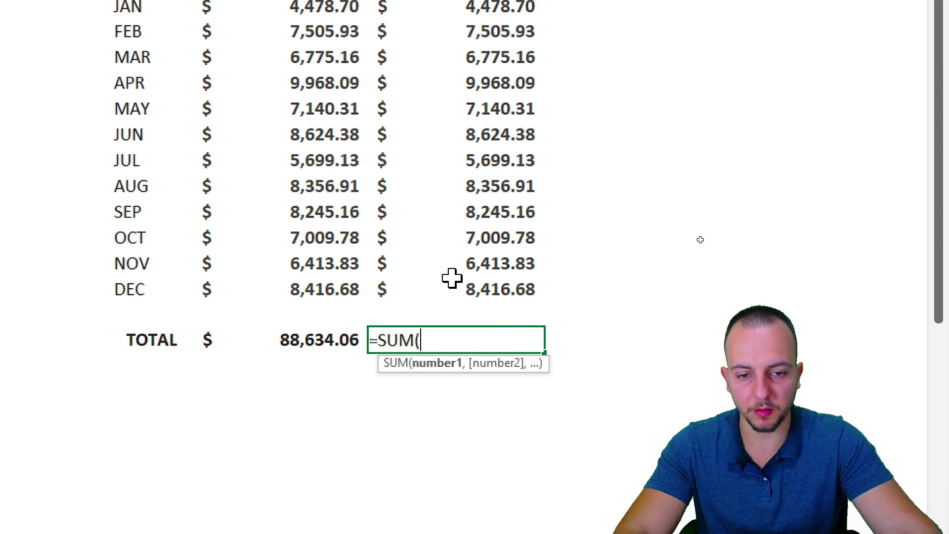
{"action": "left_click_drag", "start_coordinate": [468, 277], "coordinate": [477, 16]}
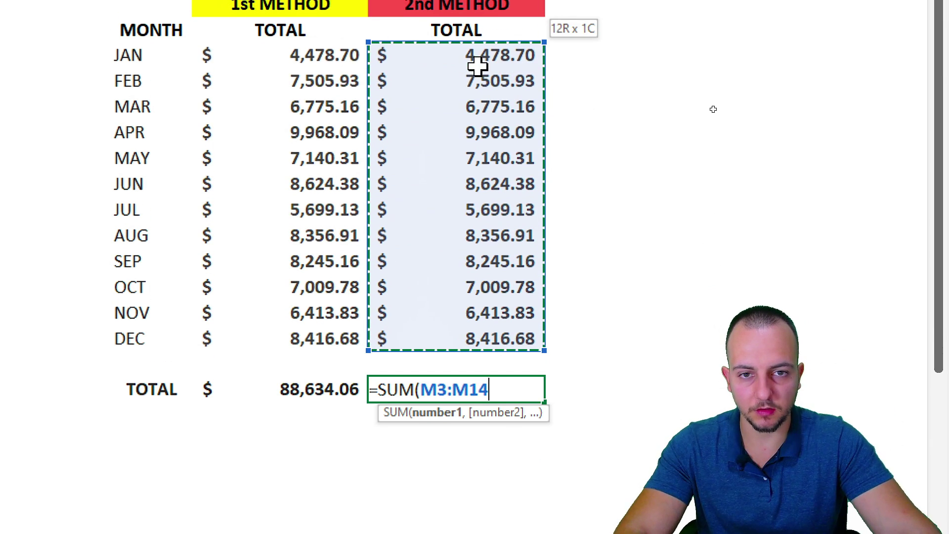
{"action": "left_click_drag", "start_coordinate": [478, 66], "coordinate": [477, 66]}
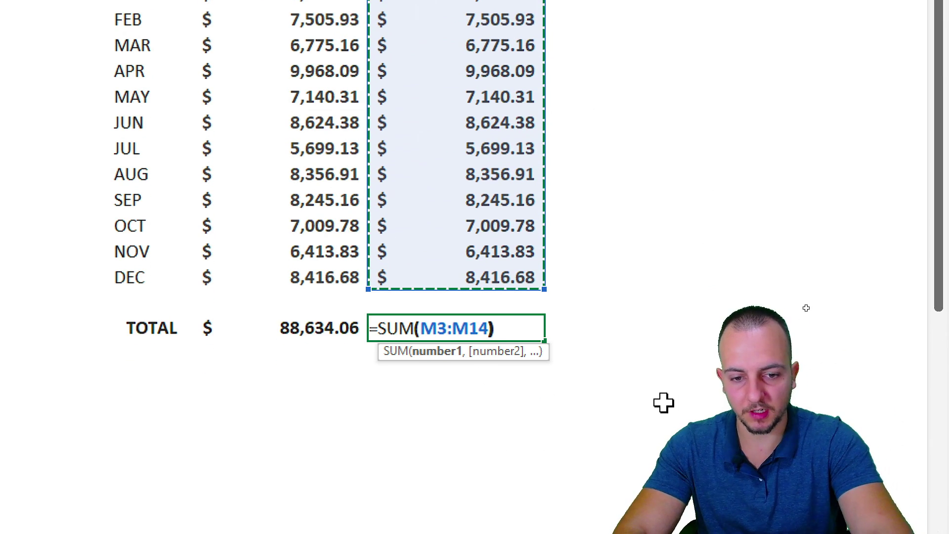
{"action": "type", "text": ")"}
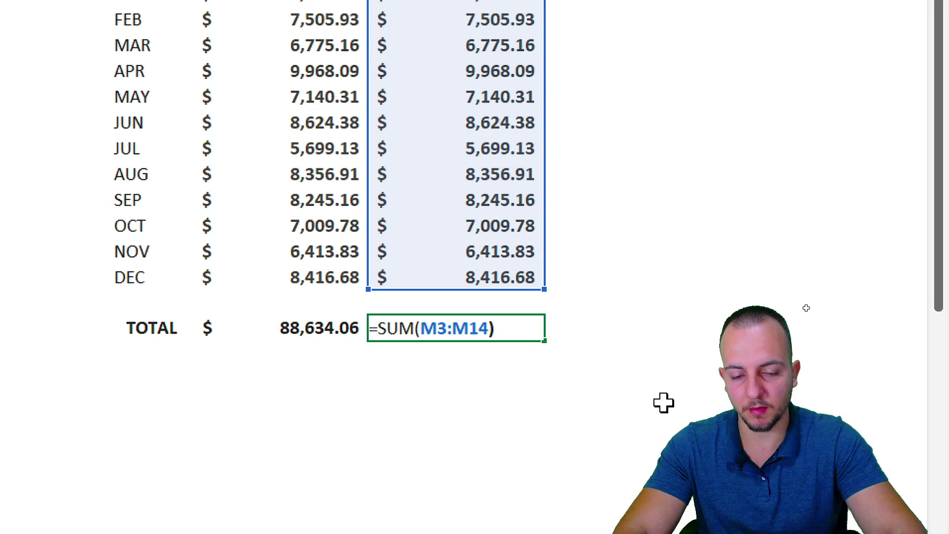
{"action": "key", "text": "Return"}
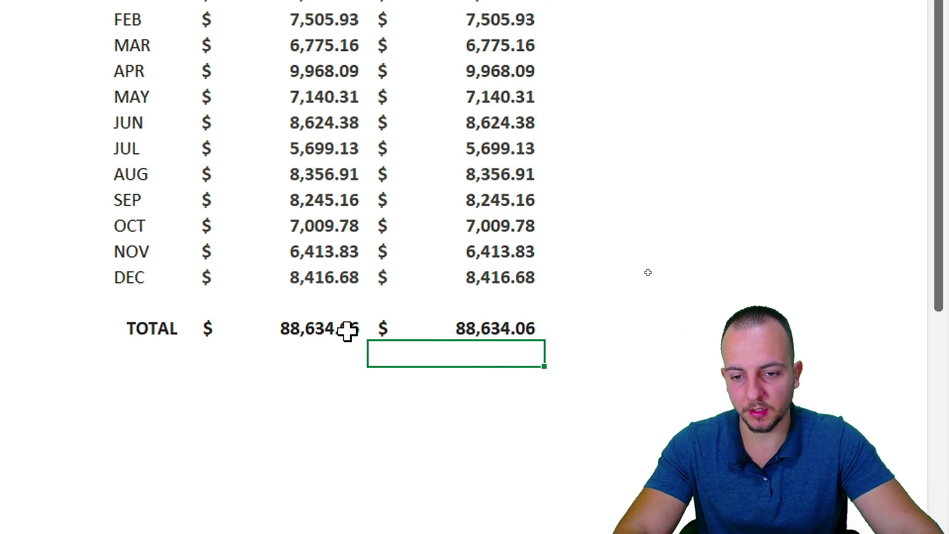
Step: Compare the grand totals of the two methods and select the January formula of the 2nd METHOD
{"action": "left_click_drag", "start_coordinate": [345, 328], "coordinate": [417, 332]}
{"action": "left_click_drag", "start_coordinate": [336, 330], "coordinate": [411, 329]}
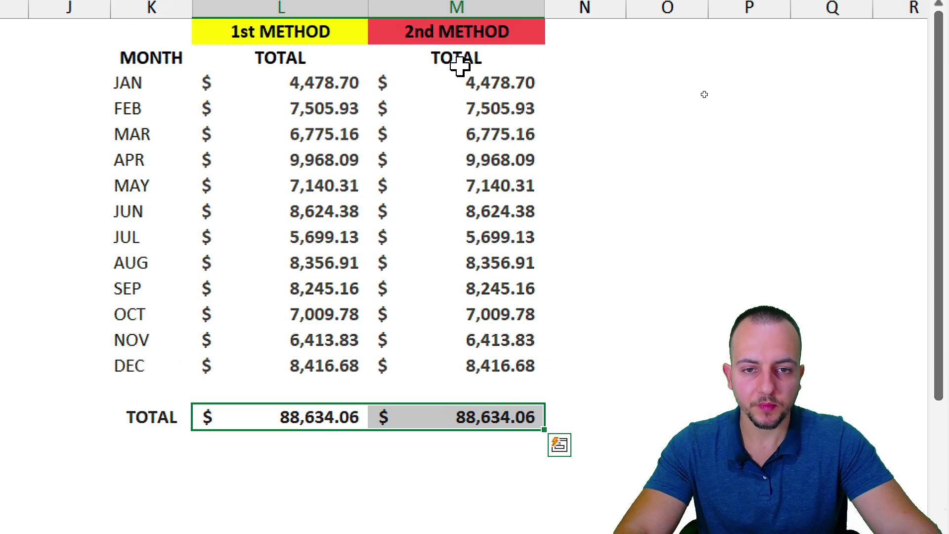
{"action": "left_click", "coordinate": [492, 84]}
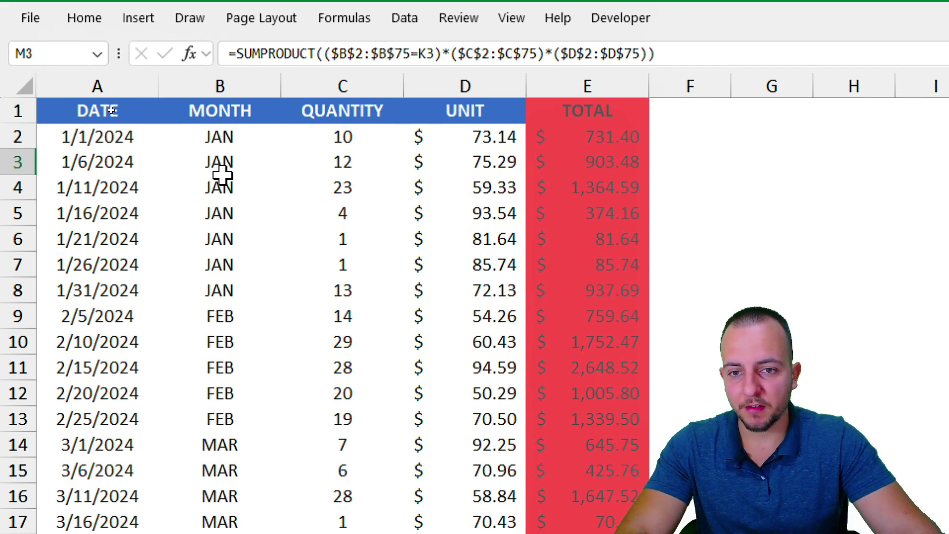
Step: Examine the MONTH, QUANTITY and UNIT source columns against the red TOTAL helper column
{"action": "left_click_drag", "start_coordinate": [243, 142], "coordinate": [226, 403]}
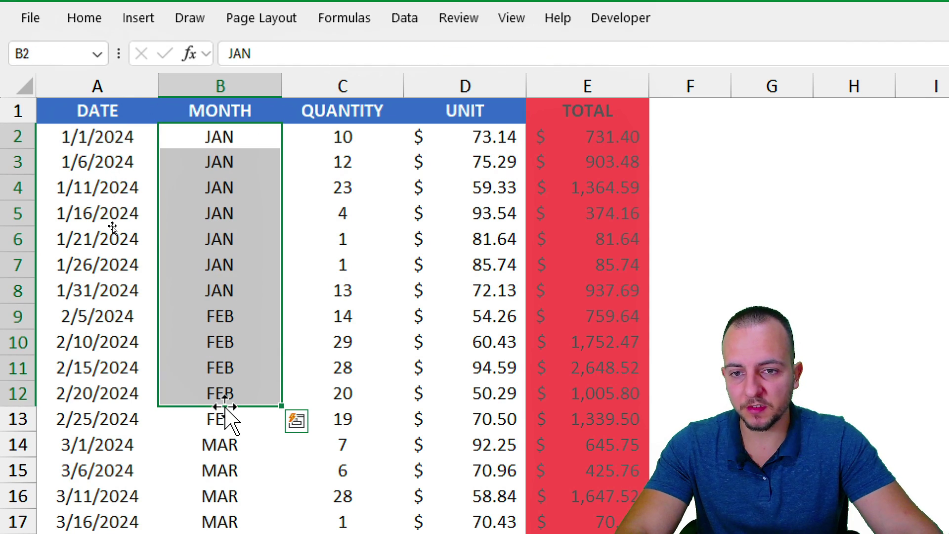
{"action": "left_click", "coordinate": [586, 85]}
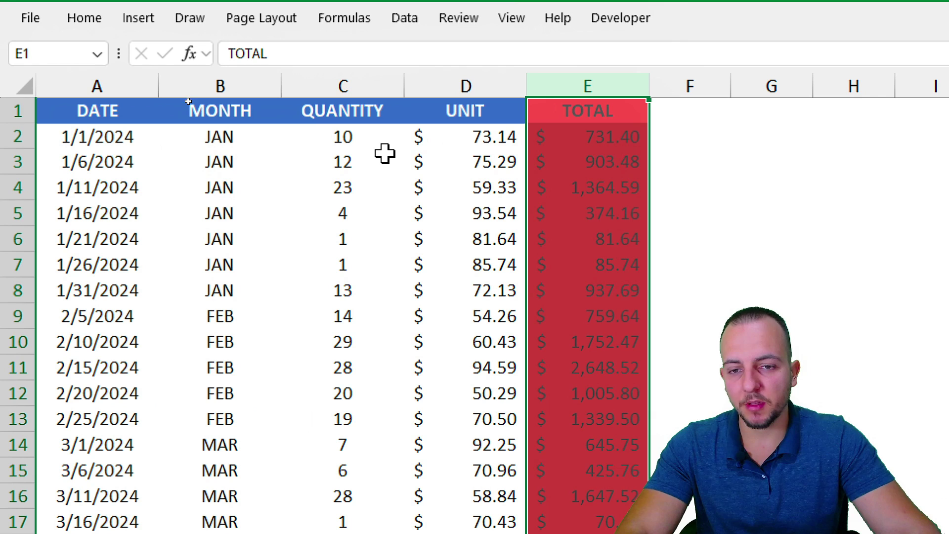
{"action": "left_click", "coordinate": [377, 83]}
{"action": "left_click", "coordinate": [481, 88]}
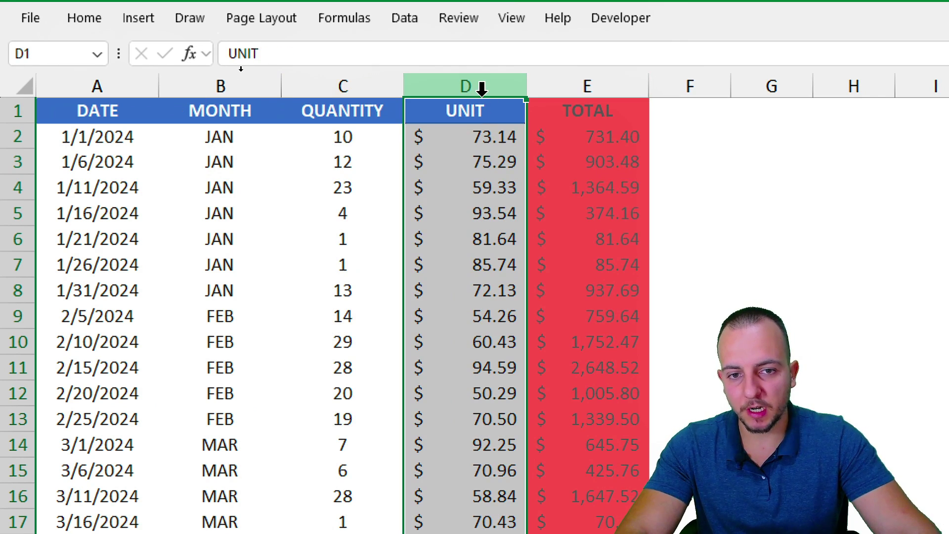
{"action": "left_click", "coordinate": [609, 83]}
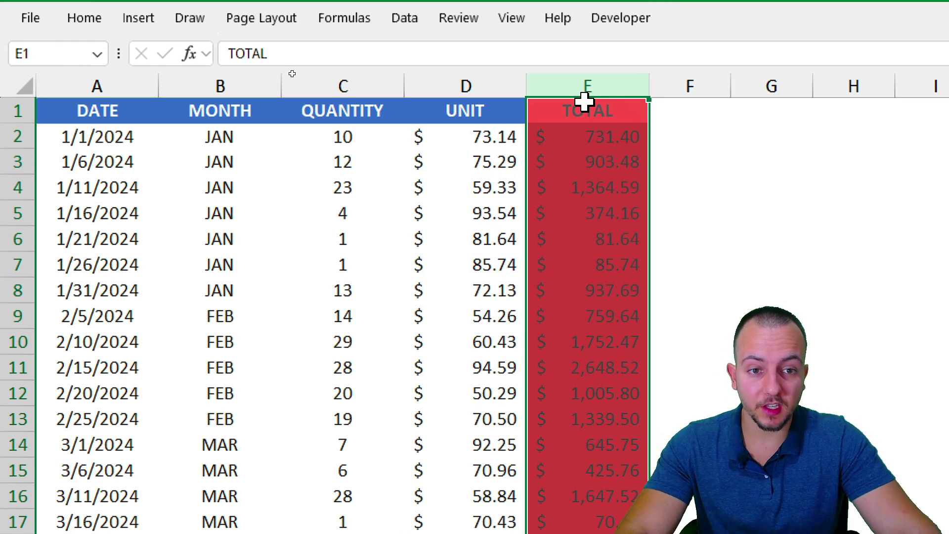
{"action": "left_click_drag", "start_coordinate": [585, 102], "coordinate": [585, 396]}
{"action": "left_click_drag", "start_coordinate": [285, 159], "coordinate": [267, 452]}
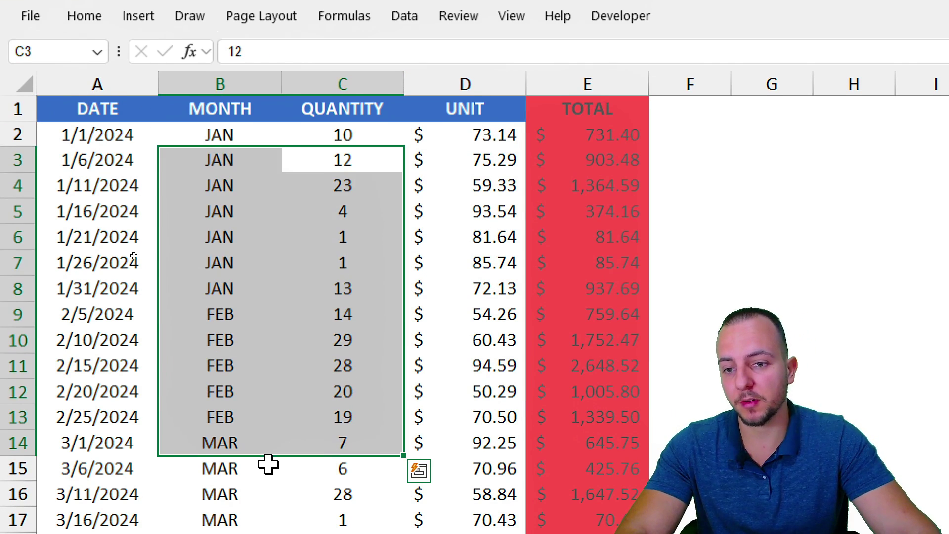
{"action": "left_click", "coordinate": [265, 337]}
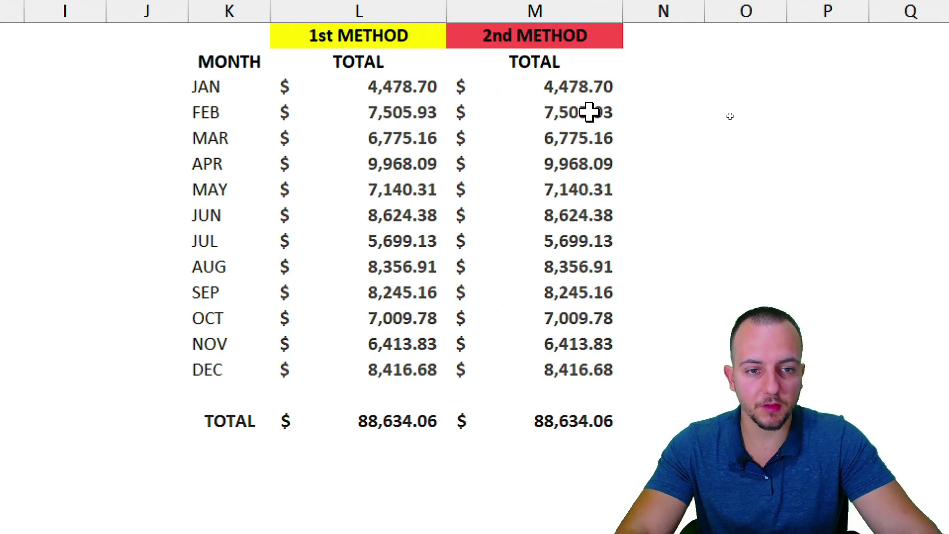
Step: Inspect the February SUMPRODUCT formula of the 2nd METHOD and leave the cell without editing it
{"action": "double_click", "coordinate": [730, 117]}
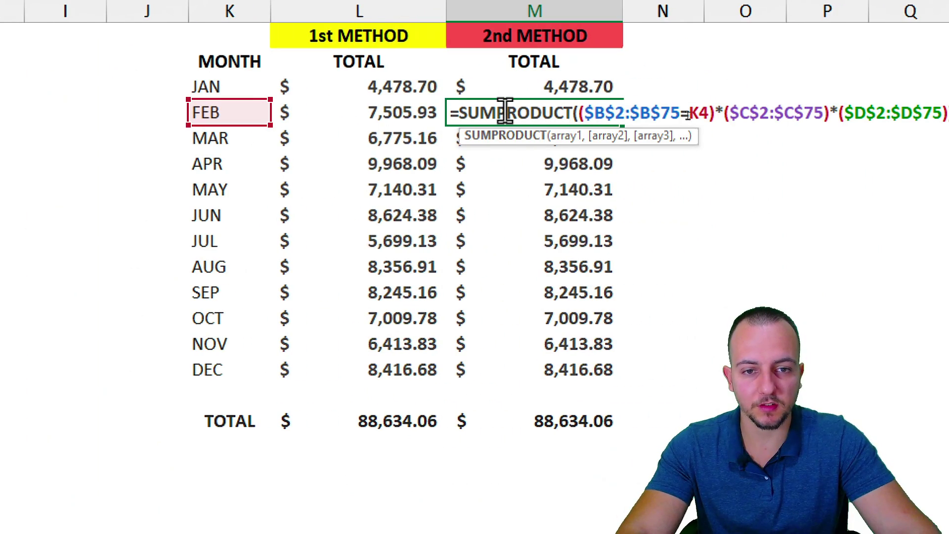
{"action": "key", "text": "Escape"}
{"action": "left_click", "coordinate": [547, 85]}
{"action": "left_click", "coordinate": [267, 63]}
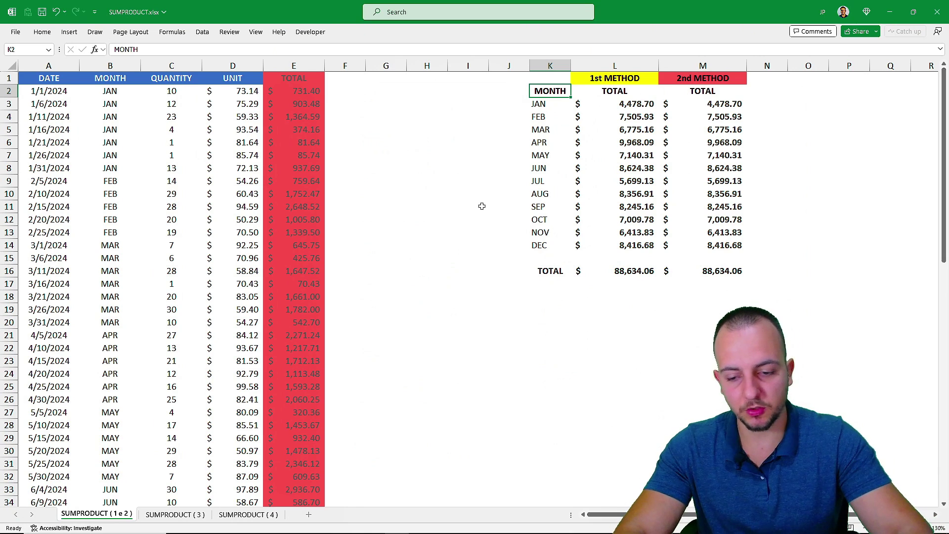
Step: View the SUMPRODUCT ( 4 ) sheet and return to the SUMPRODUCT ( 1 e 2 ) sheet
{"action": "key", "text": "ctrl+Page_Down"}
{"action": "key", "text": "ctrl+Page_Down"}
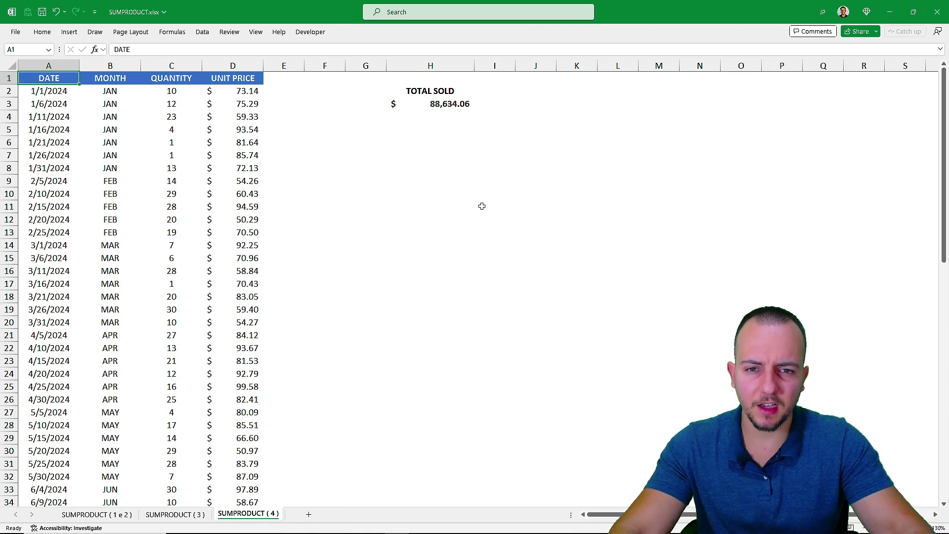
{"action": "key", "text": "ctrl+Page_Up"}
{"action": "key", "text": "ctrl+Page_Up"}
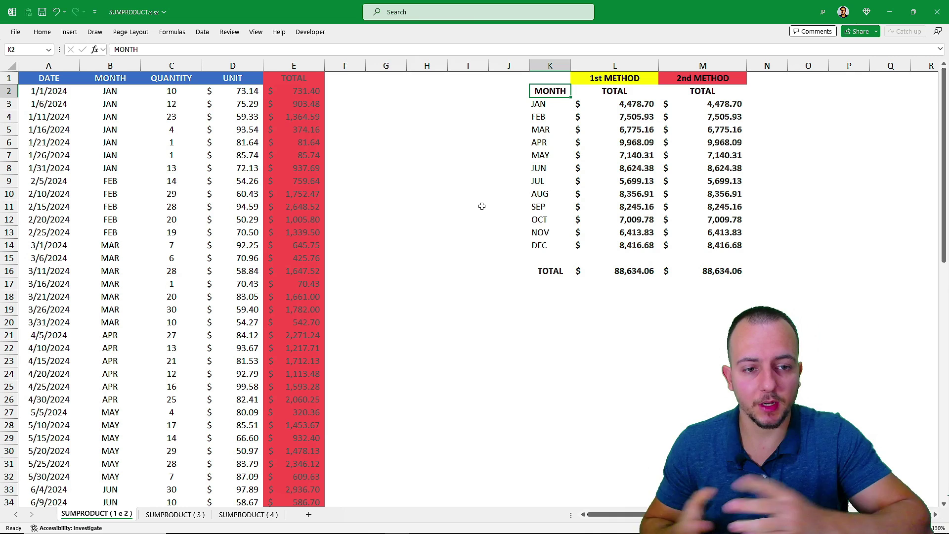